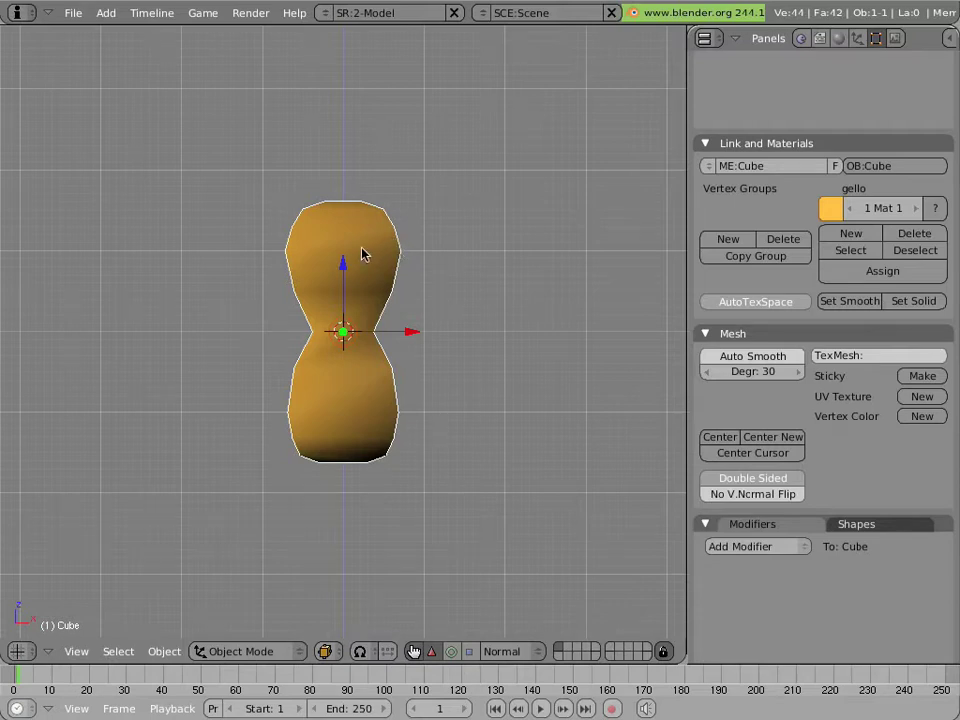
Step: Add a Subdivision Surface modifier to the Cube with Levels set to 2
{"action": "mouse_move", "coordinate": [360, 251]}
{"action": "middle_mouse_down", "text": "shift"}
{"action": "mouse_move", "coordinate": [403, 242]}
{"action": "mouse_move", "coordinate": [390, 290]}
{"action": "middle_mouse_up", "text": "shift"}
{"action": "key", "text": "Tab"}
{"action": "key", "text": "Tab"}
{"action": "key", "text": "Tab"}
{"action": "key", "text": "Tab"}
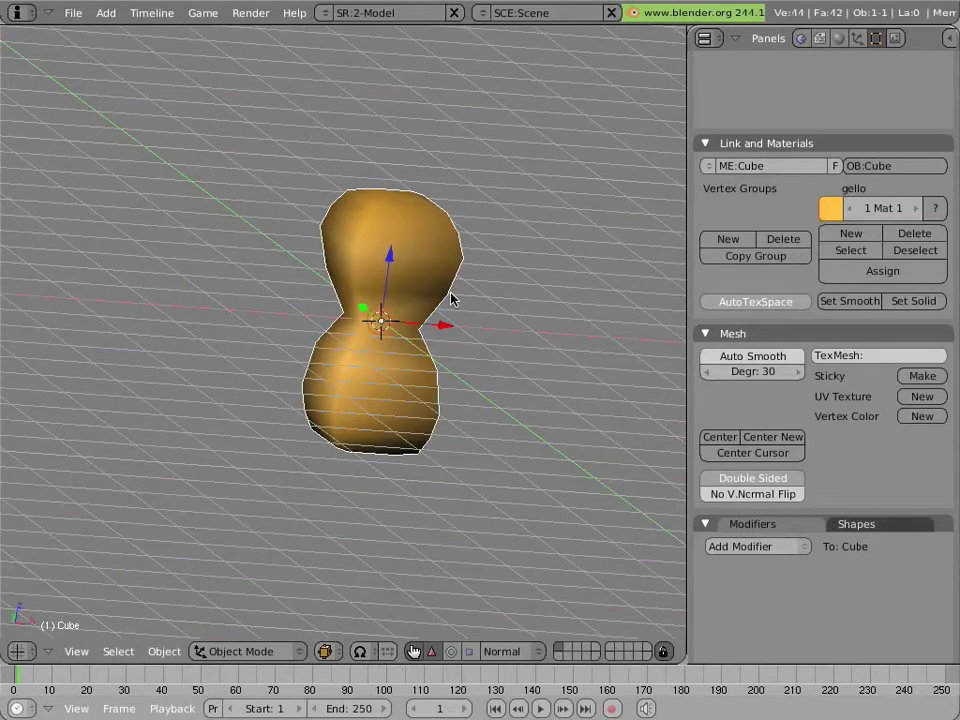
{"action": "key", "text": "KP_1"}
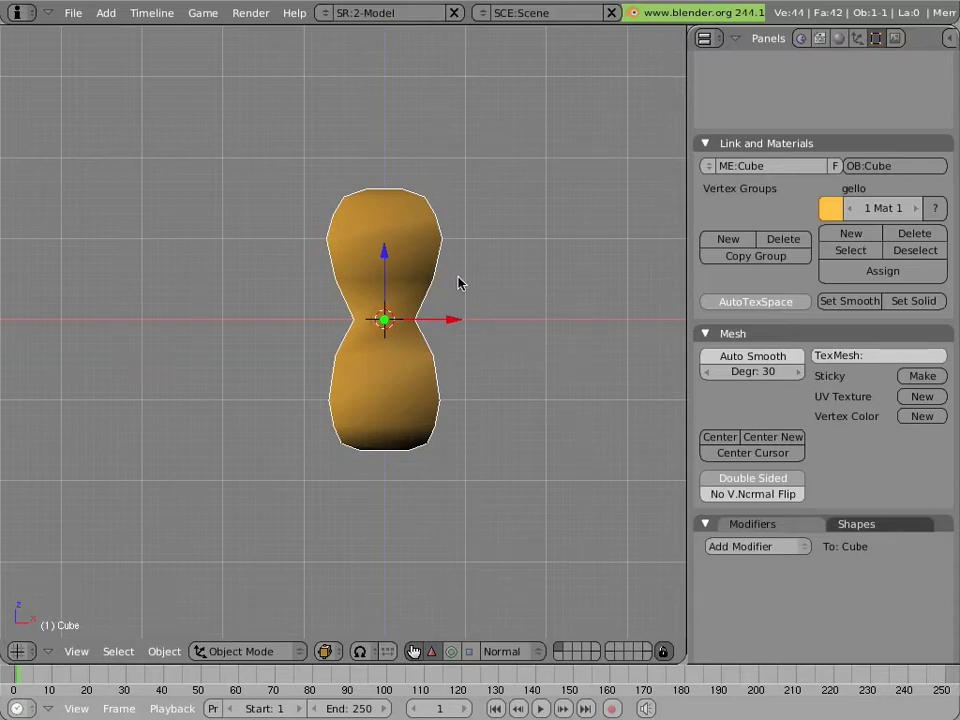
{"action": "middle_click_drag", "start_coordinate": [285, 298], "coordinate": [346, 374]}
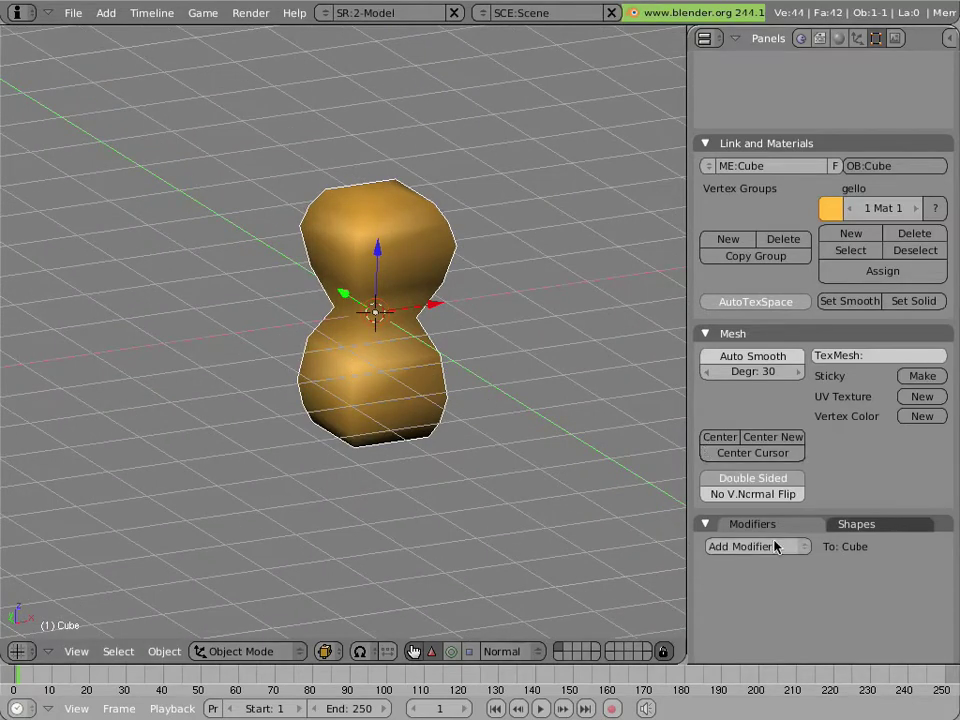
{"action": "scroll", "coordinate": [770, 546], "scroll_direction": "down", "scroll_amount": 5}
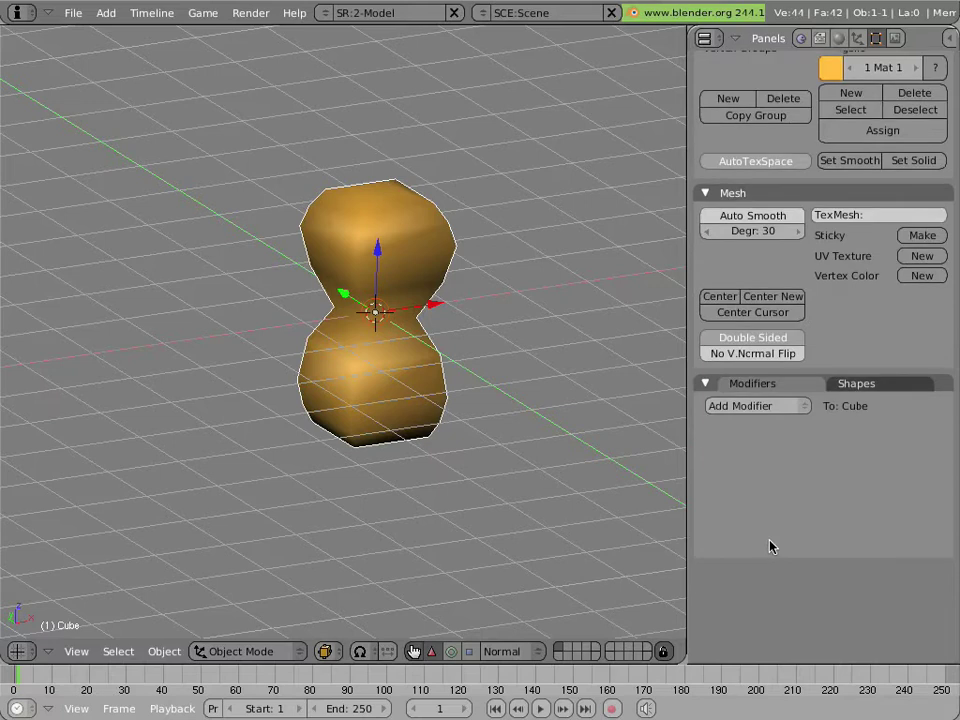
{"action": "left_click", "coordinate": [775, 410]}
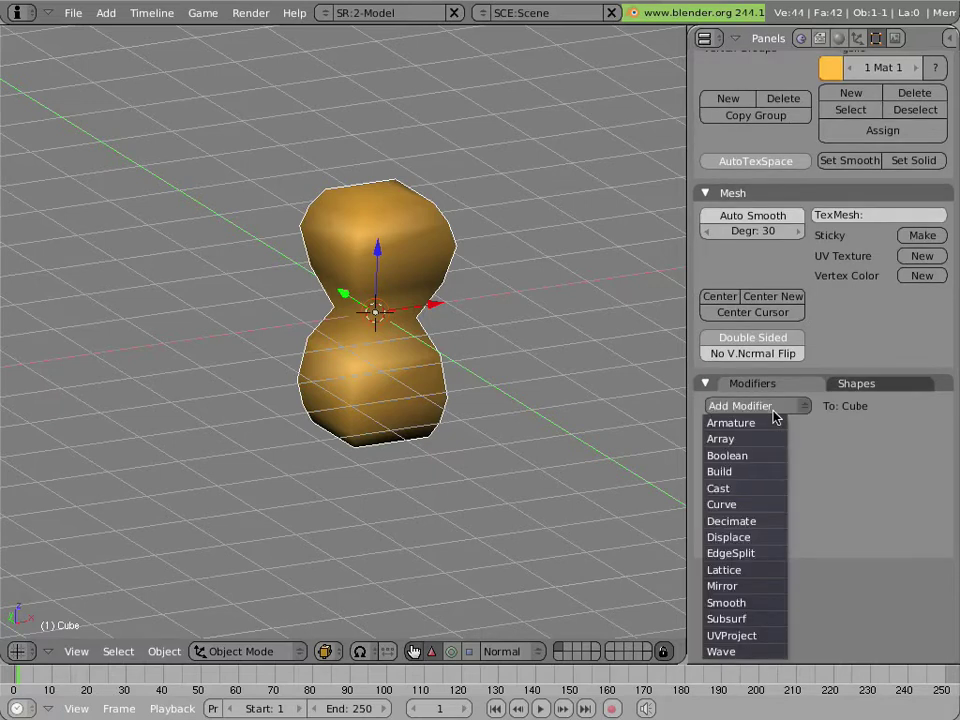
{"action": "left_click", "coordinate": [760, 619]}
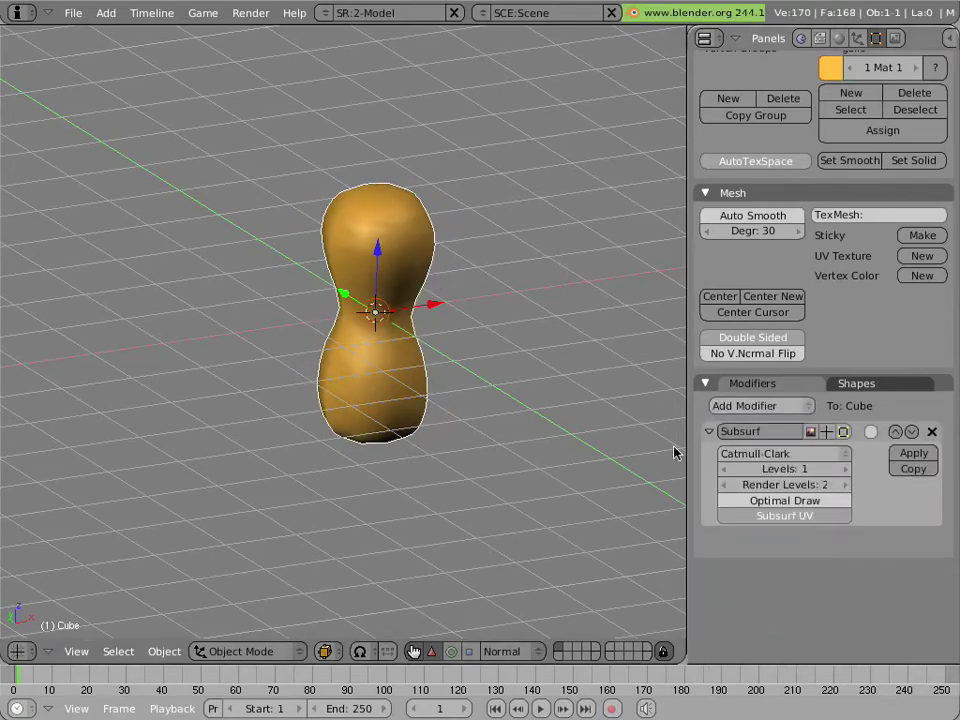
{"action": "left_click", "coordinate": [846, 470]}
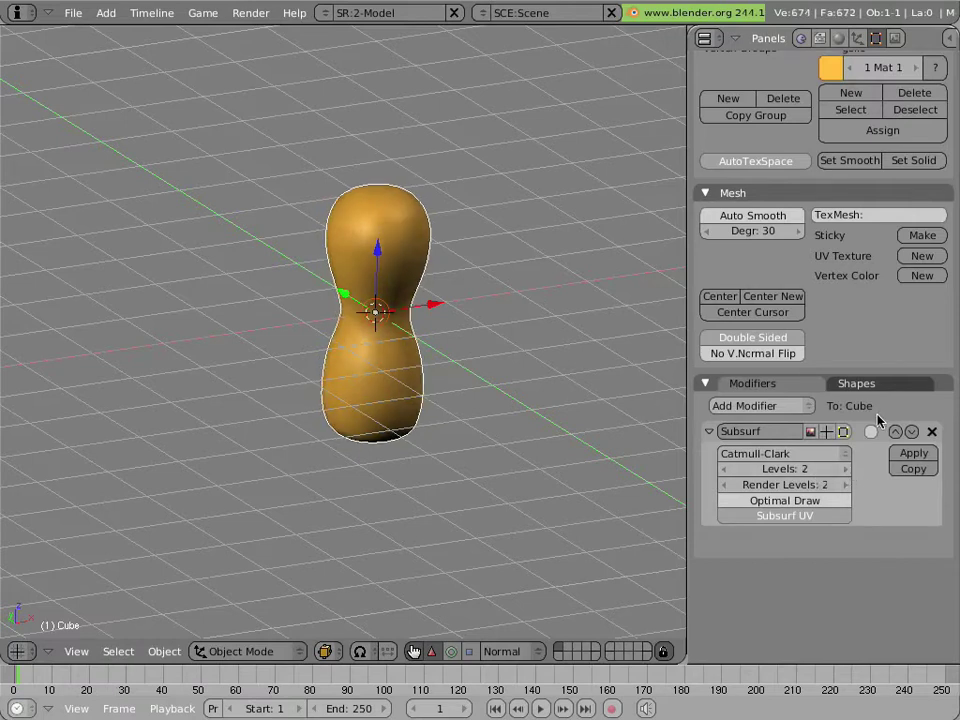
Step: Add a Lattice modifier below the Subsurf modifier
{"action": "key", "text": "KP_1"}
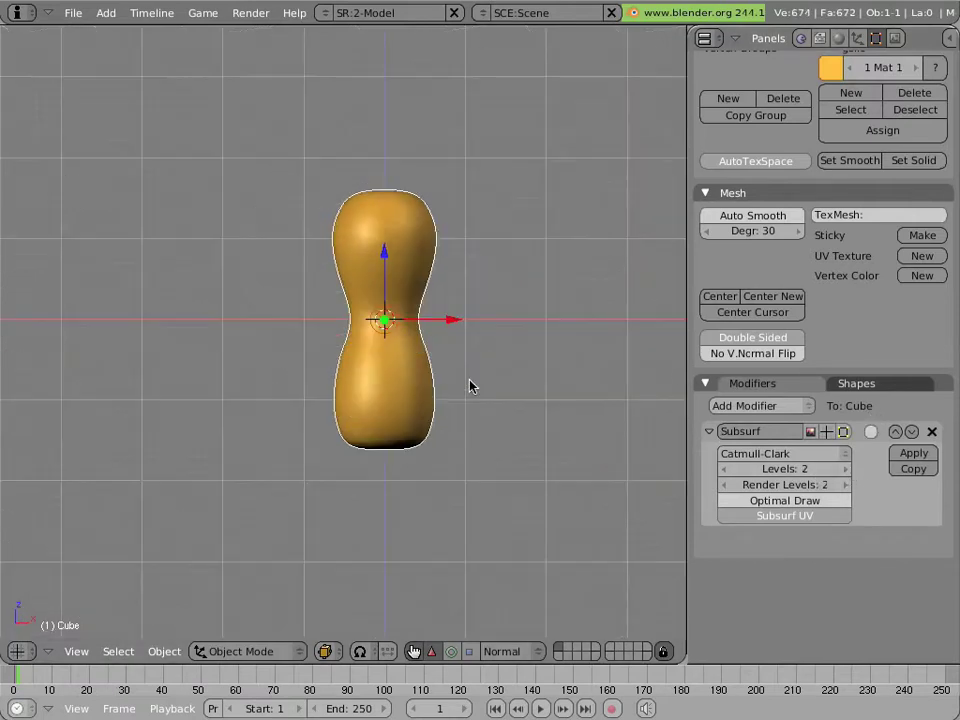
{"action": "left_click", "coordinate": [741, 403]}
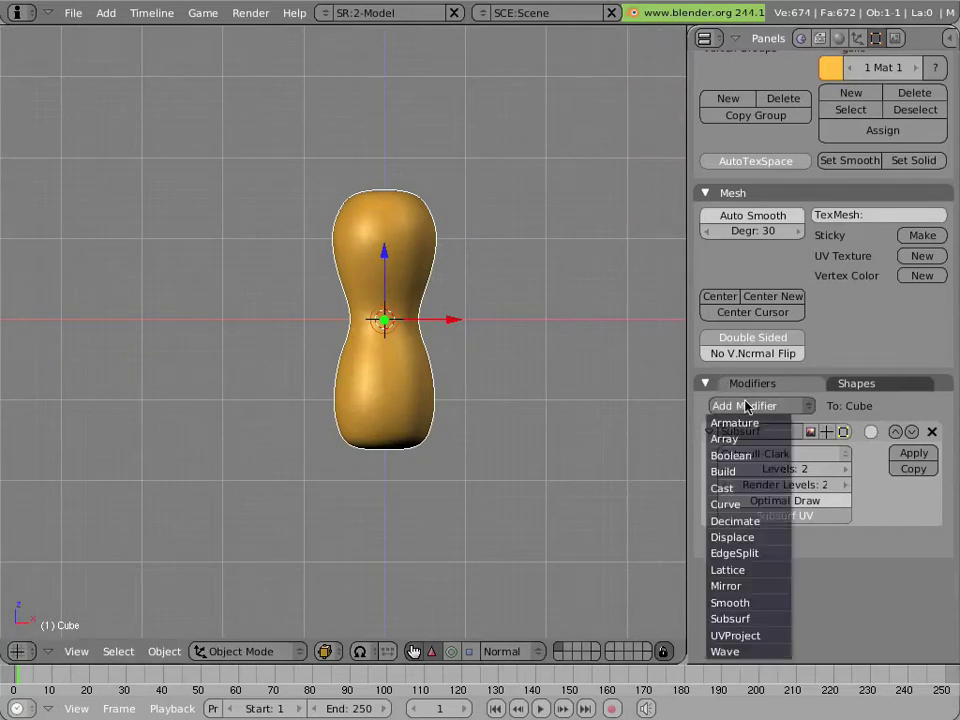
{"action": "left_click", "coordinate": [770, 571]}
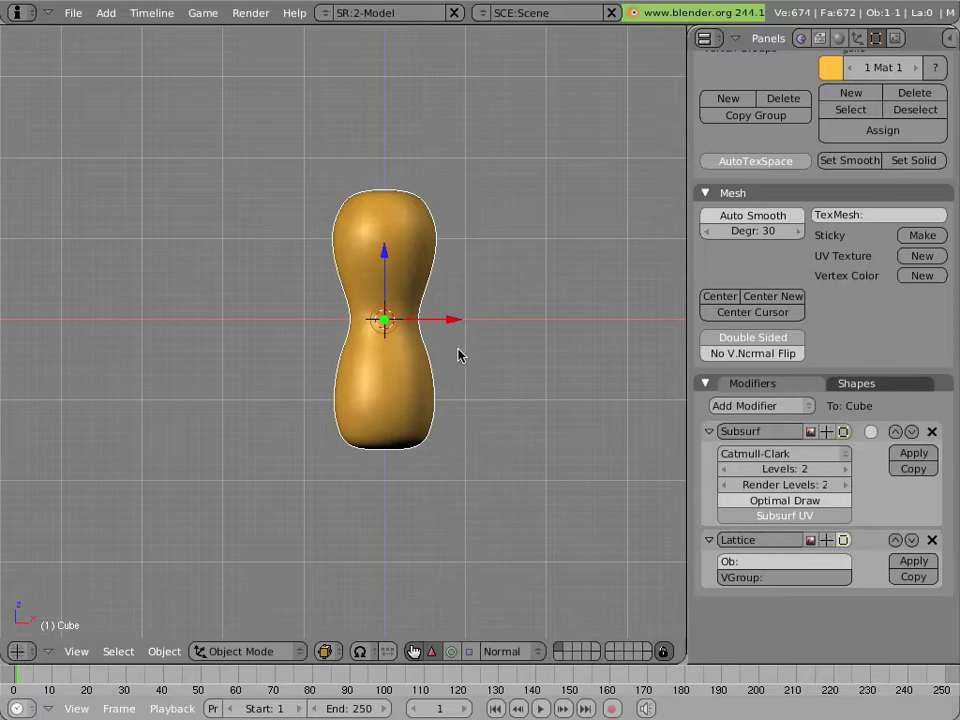
Step: Add a new Lattice object and clear its rotation
{"action": "key", "text": "space"}
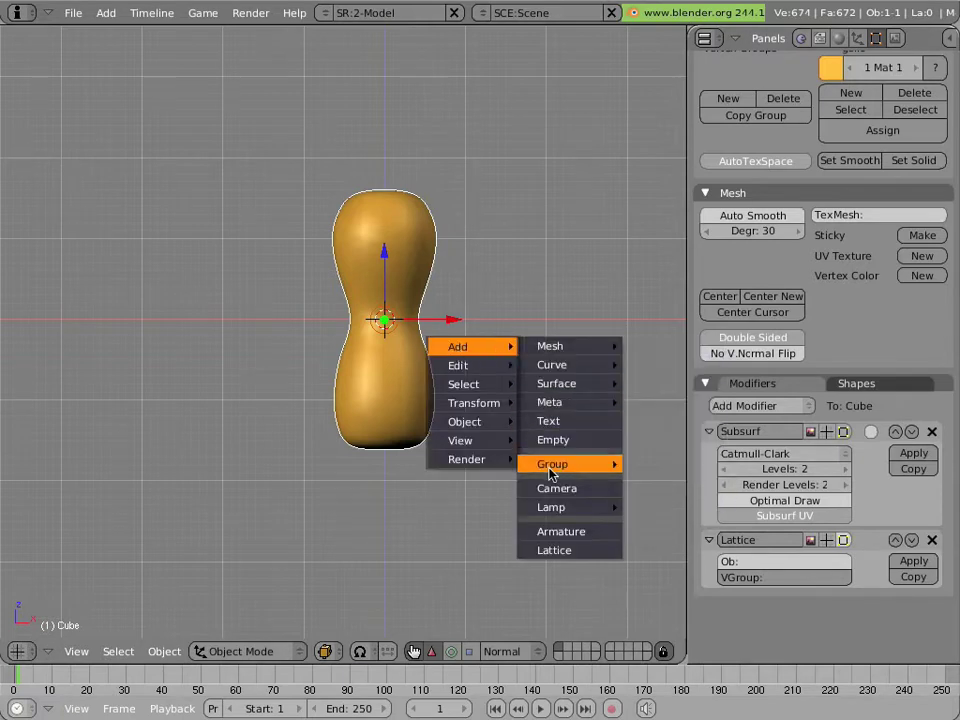
{"action": "key", "text": "space"}
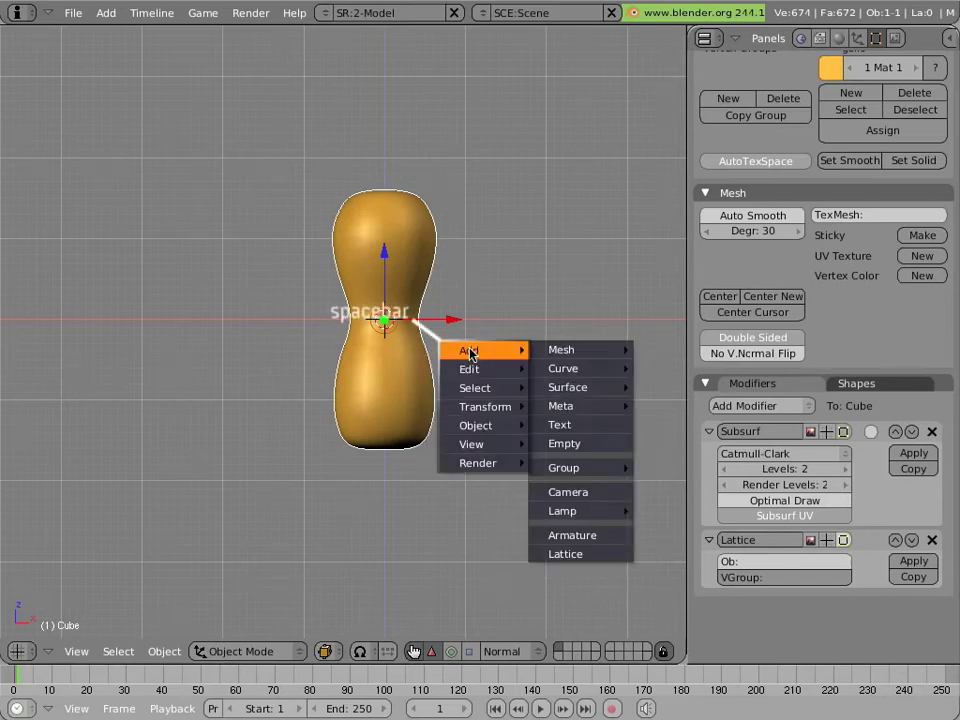
{"action": "left_click", "coordinate": [603, 553]}
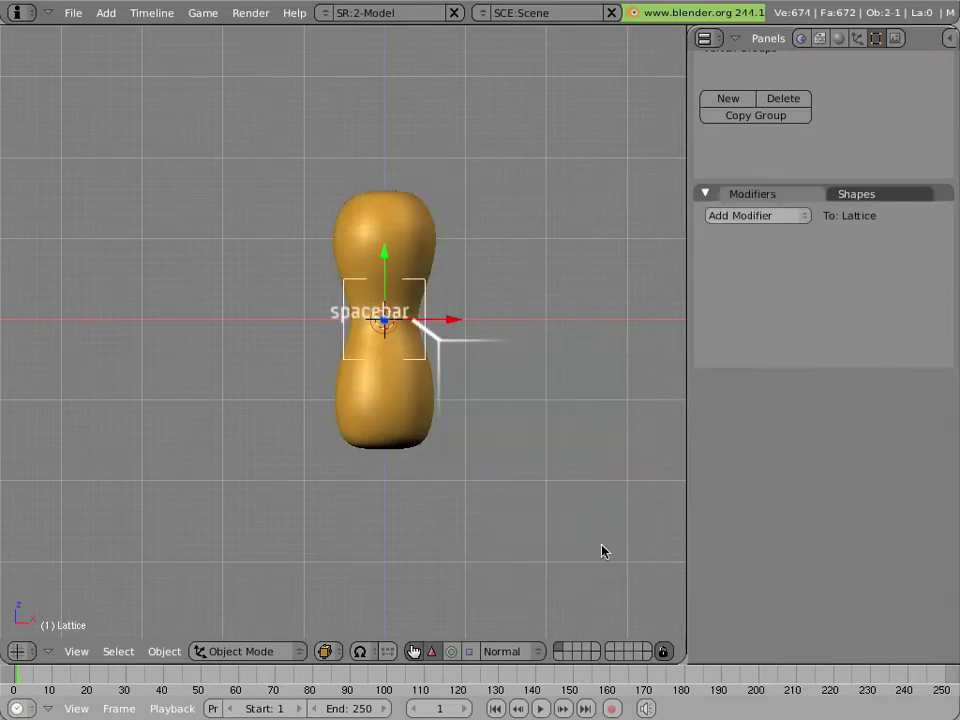
{"action": "key", "text": "alt+r"}
{"action": "left_click", "coordinate": [517, 324]}
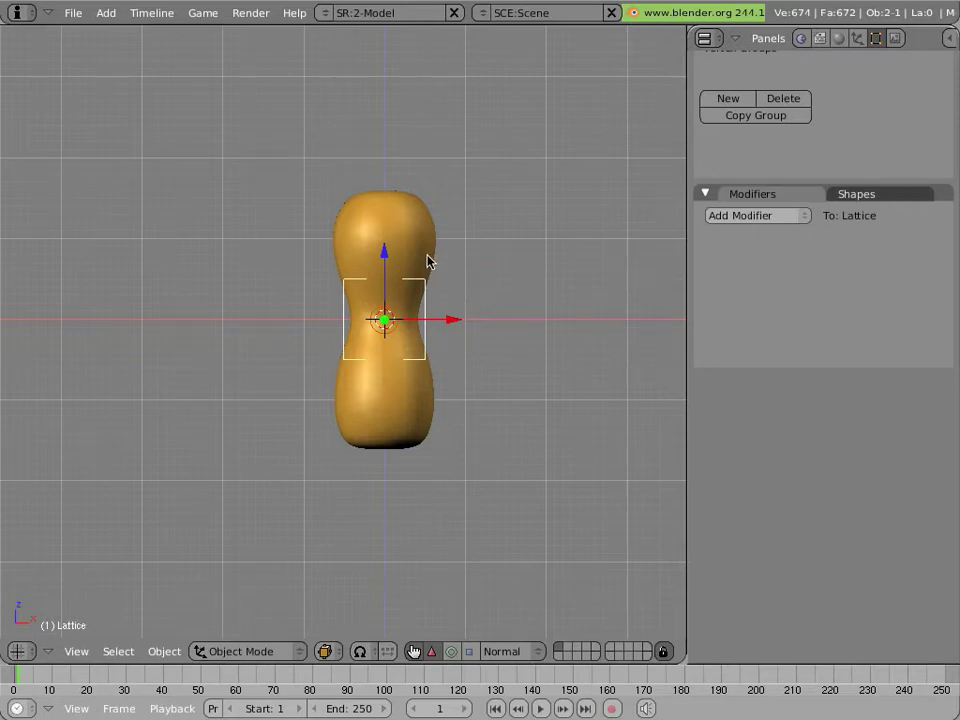
Step: Reselect the Cube and set its Lattice modifier's object to Lattice
{"action": "scroll", "coordinate": [843, 388], "scroll_direction": "up", "scroll_amount": 5}
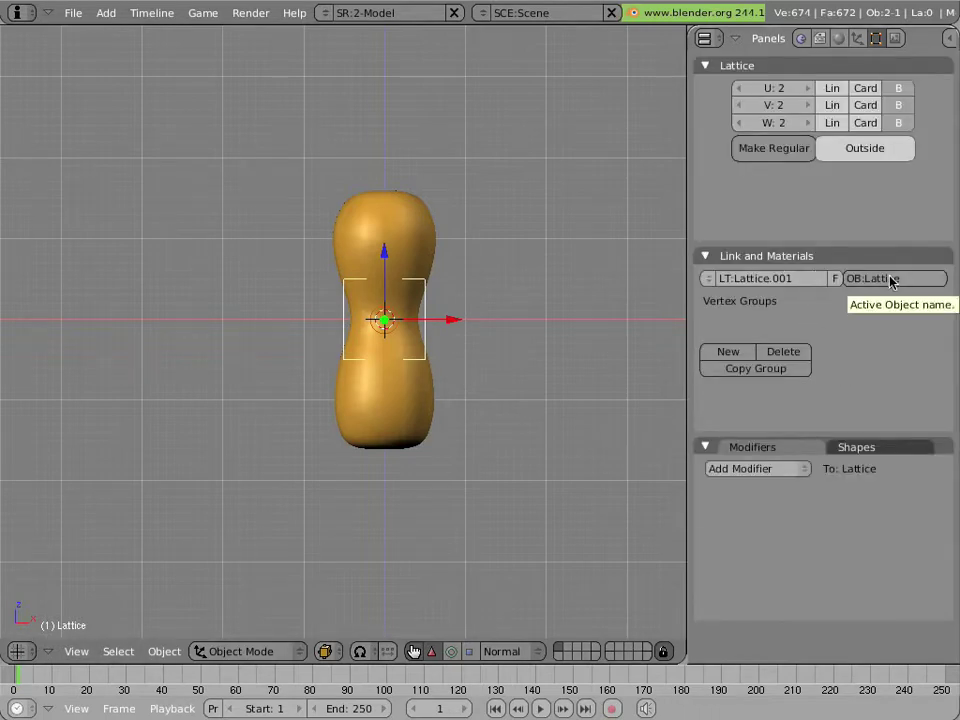
{"action": "right_click", "coordinate": [436, 250]}
{"action": "scroll", "coordinate": [703, 411], "scroll_direction": "down", "scroll_amount": 3}
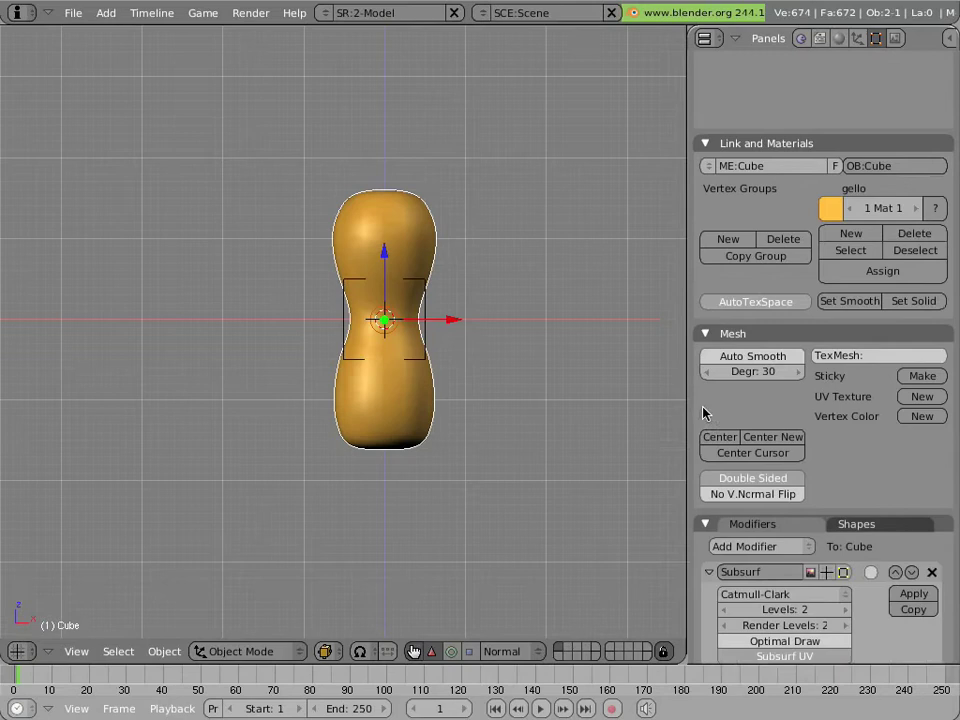
{"action": "scroll", "coordinate": [705, 411], "scroll_direction": "down", "scroll_amount": 6}
{"action": "left_click", "coordinate": [783, 452]}
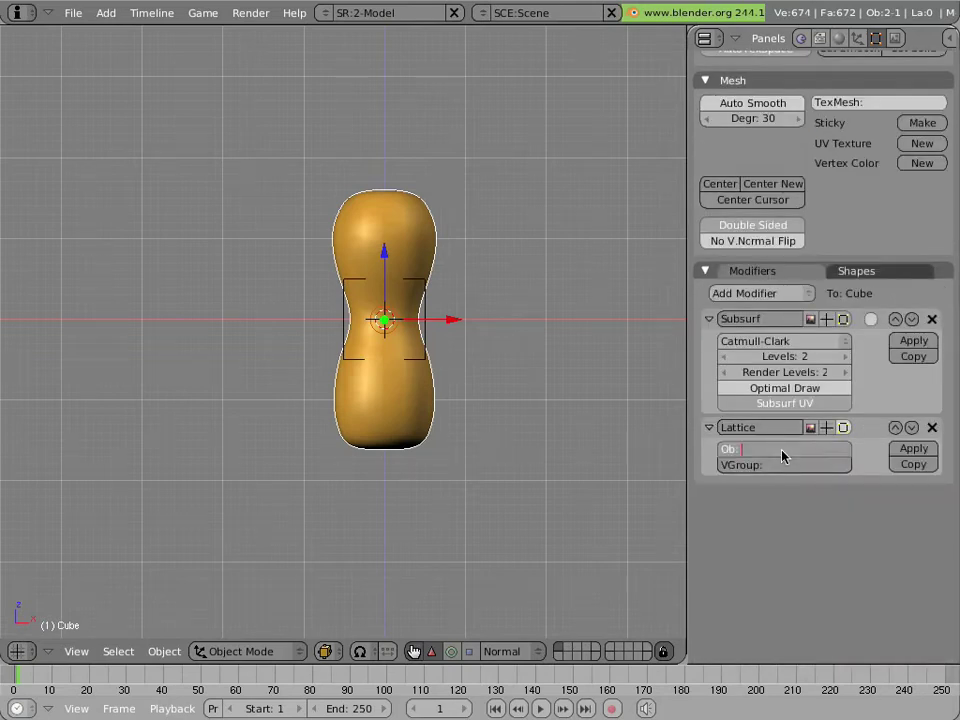
{"action": "type", "text": "Lattice"}
{"action": "key", "text": "Return"}
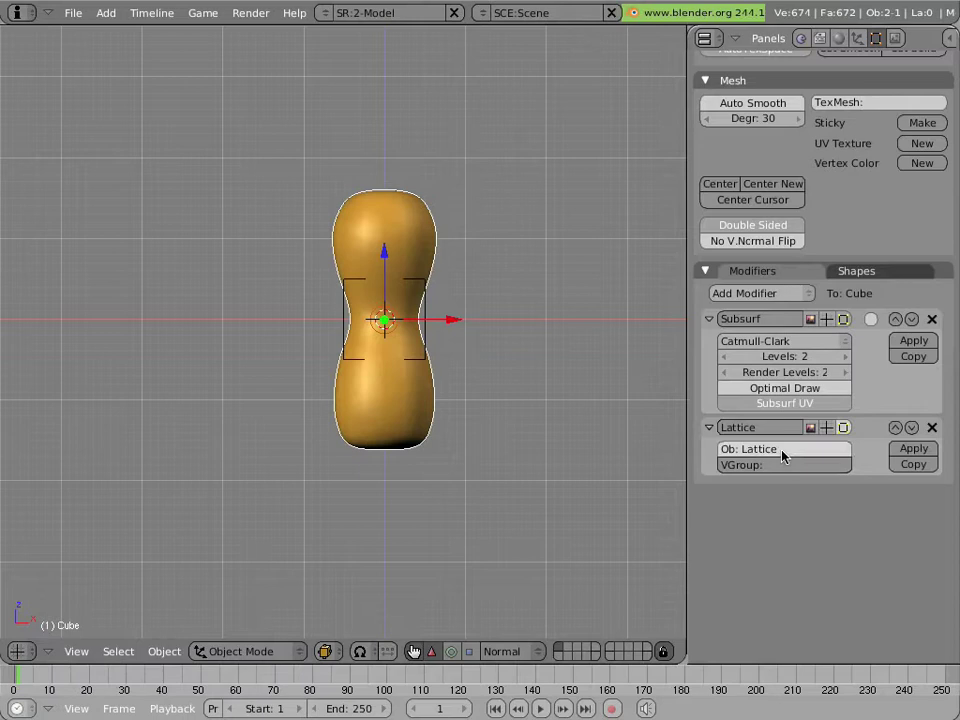
{"action": "right_click", "coordinate": [432, 320]}
{"action": "key", "text": "g"}
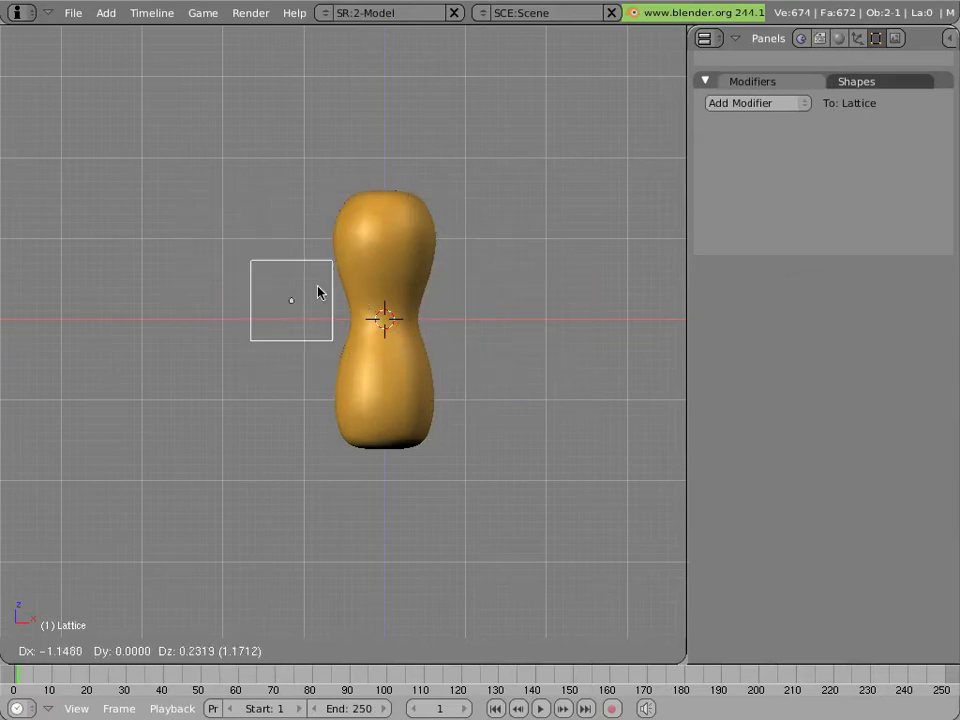
{"action": "right_click", "coordinate": [319, 290]}
{"action": "key", "text": "Tab"}
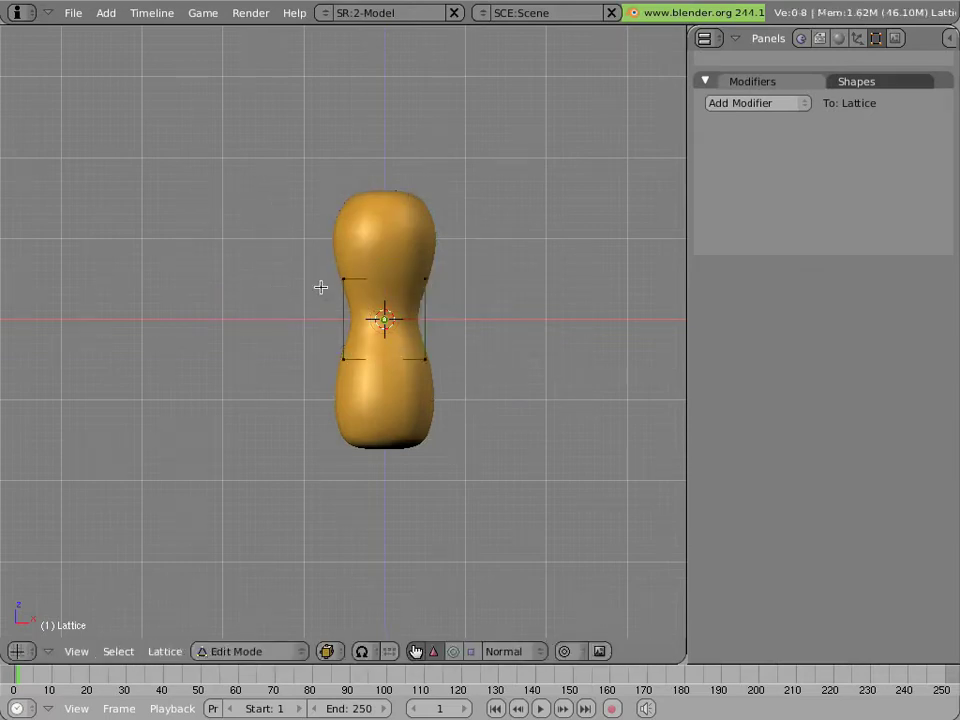
{"action": "key", "text": "Tab"}
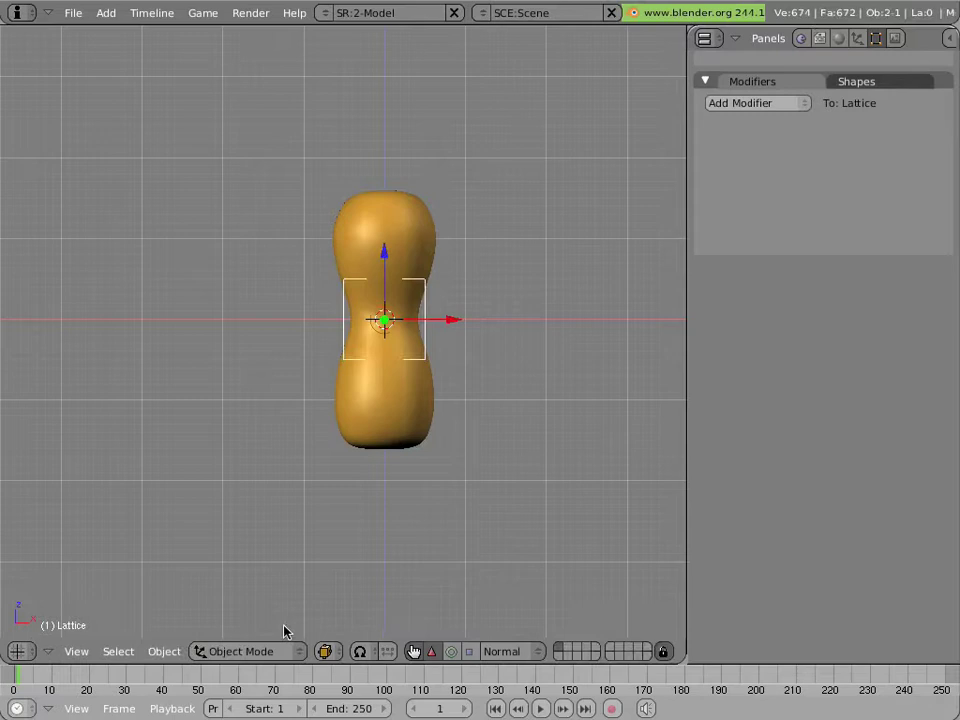
{"action": "left_click", "coordinate": [246, 652]}
{"action": "key", "text": "Tab"}
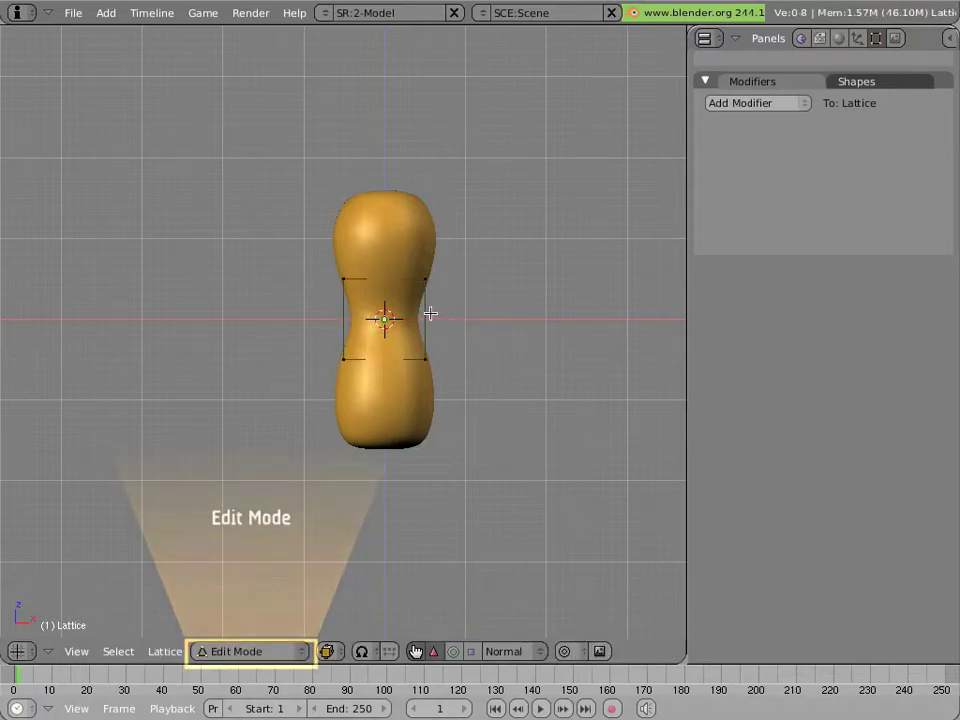
{"action": "right_click", "coordinate": [425, 280]}
{"action": "left_click", "coordinate": [369, 413]}
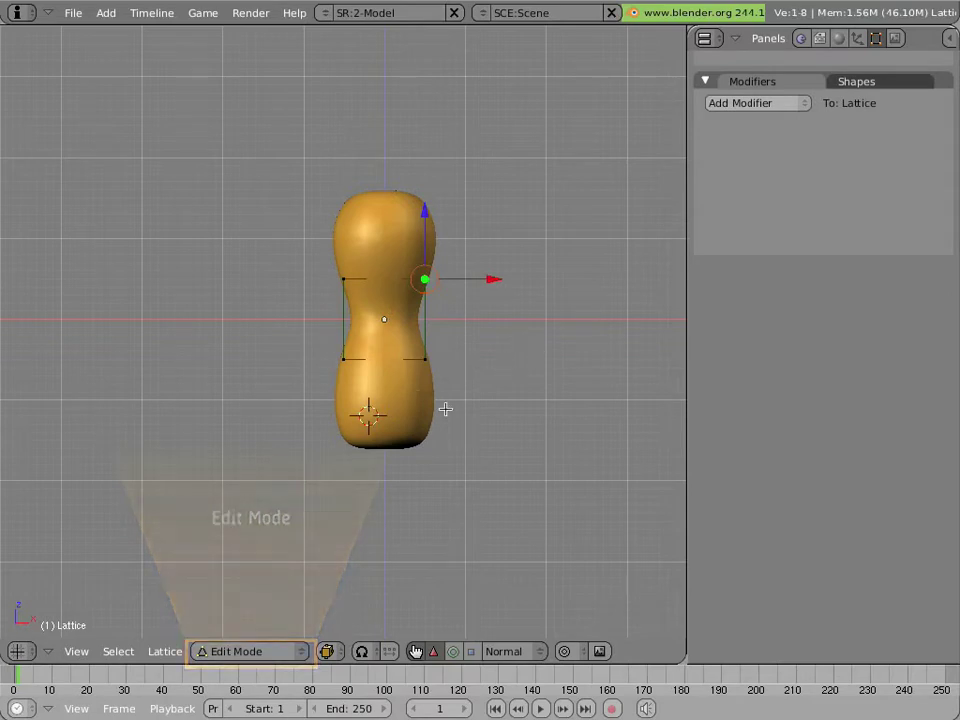
{"action": "key", "text": "g"}
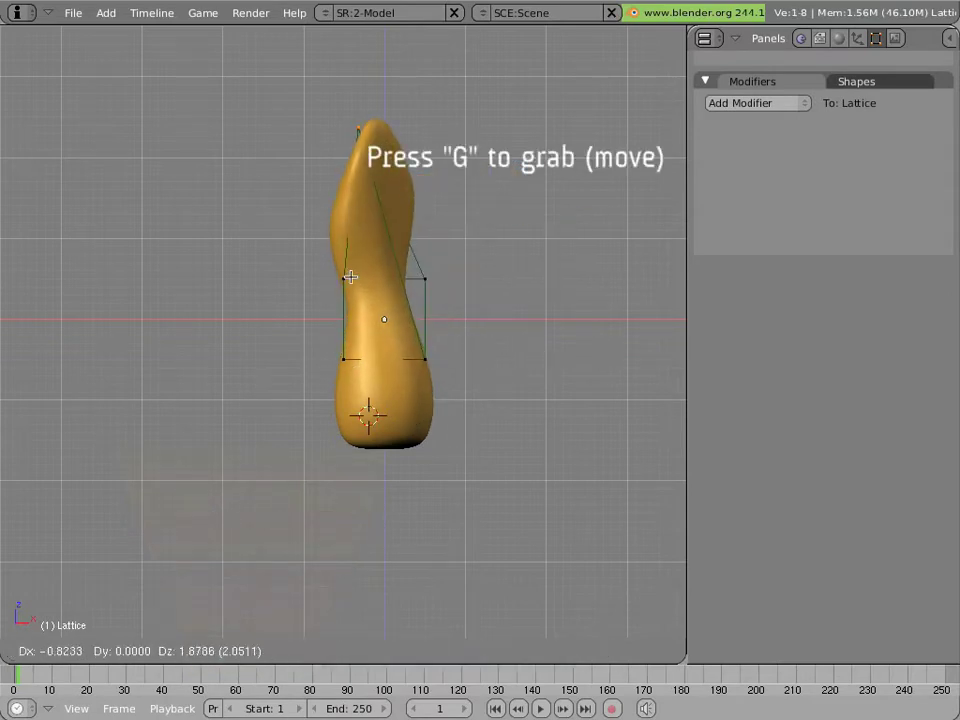
{"action": "key", "text": "Escape"}
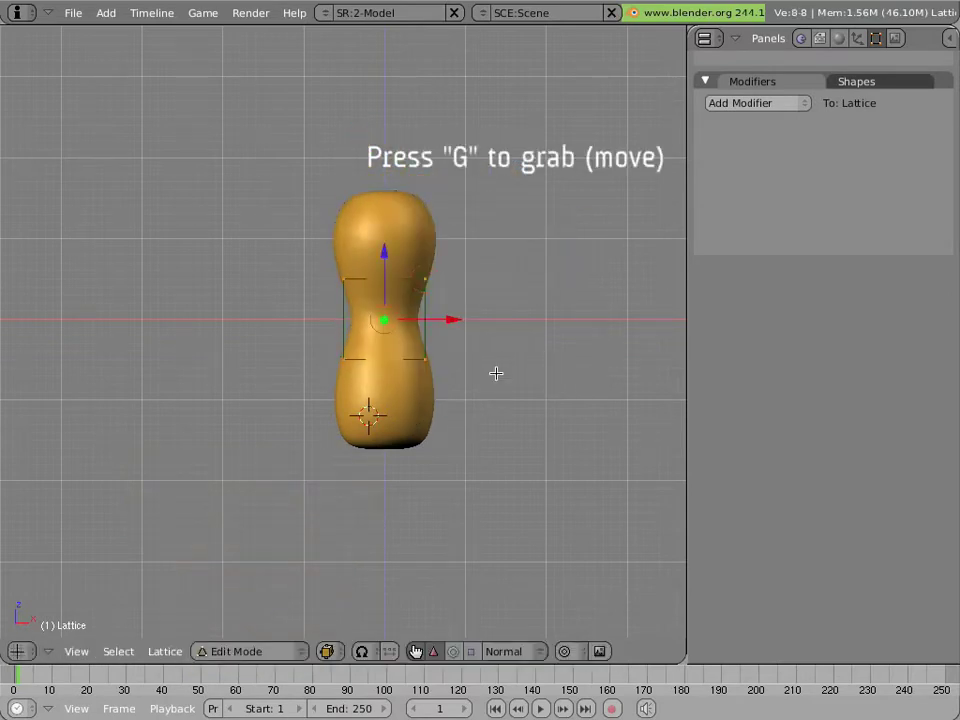
{"action": "key", "text": "g"}
{"action": "key", "text": "Escape"}
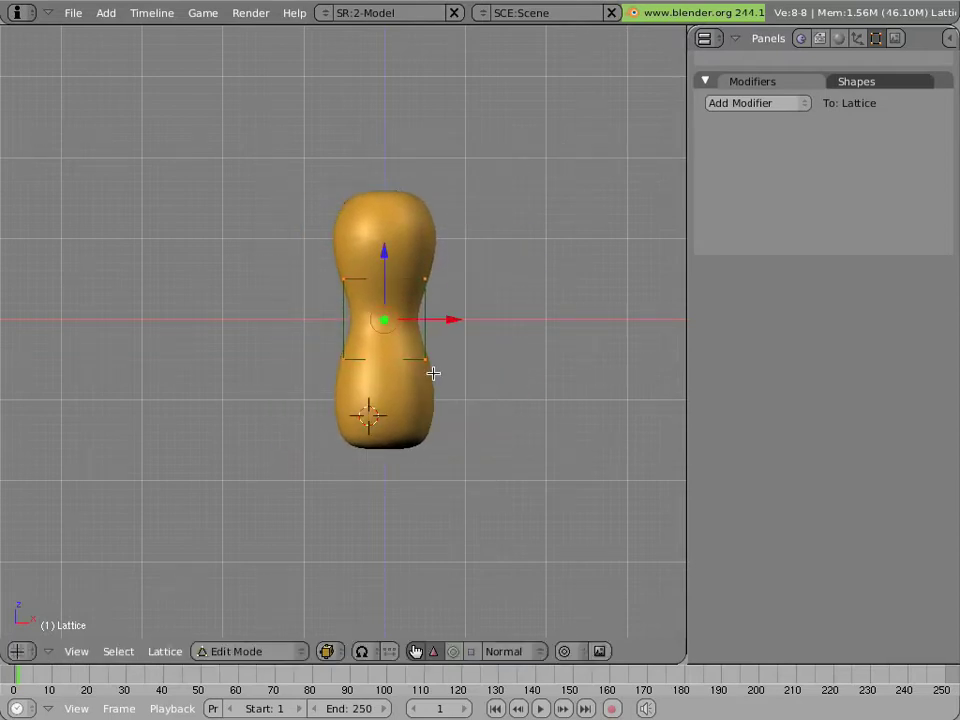
{"action": "key", "text": "Tab"}
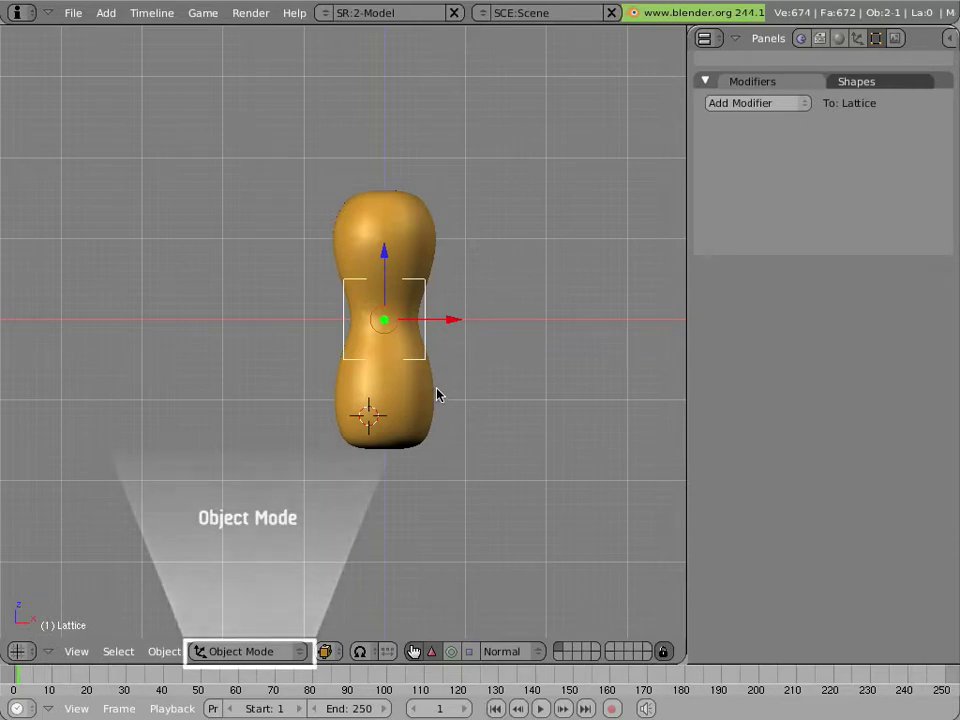
Step: Enlarge the lattice, then stretch it along Z to enclose the whole cube
{"action": "key", "text": "s"}
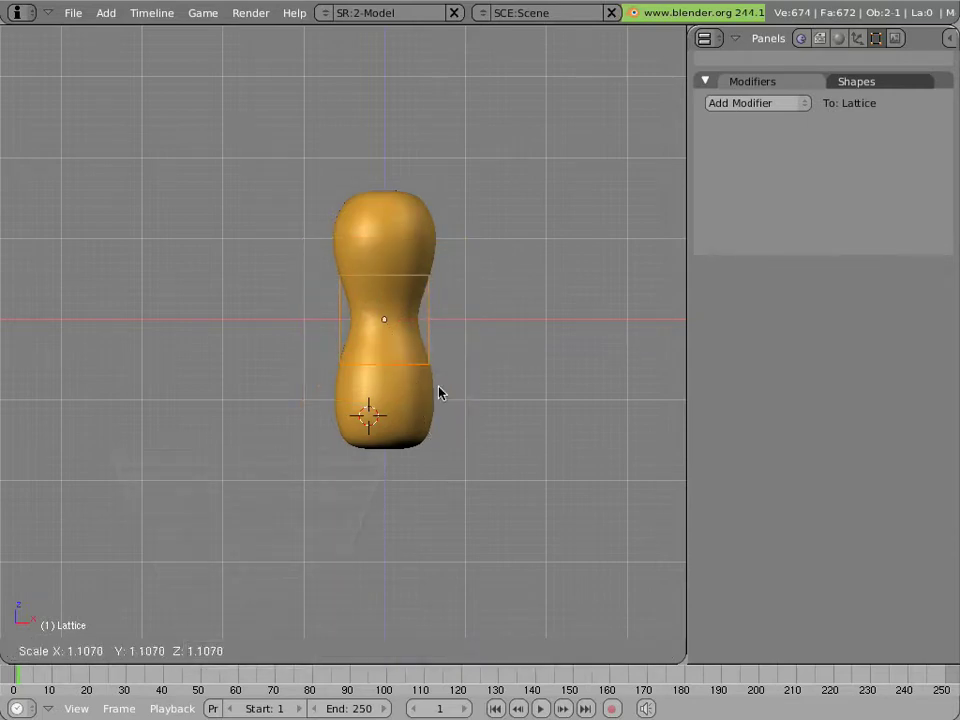
{"action": "left_click", "coordinate": [443, 437]}
{"action": "key", "text": "s"}
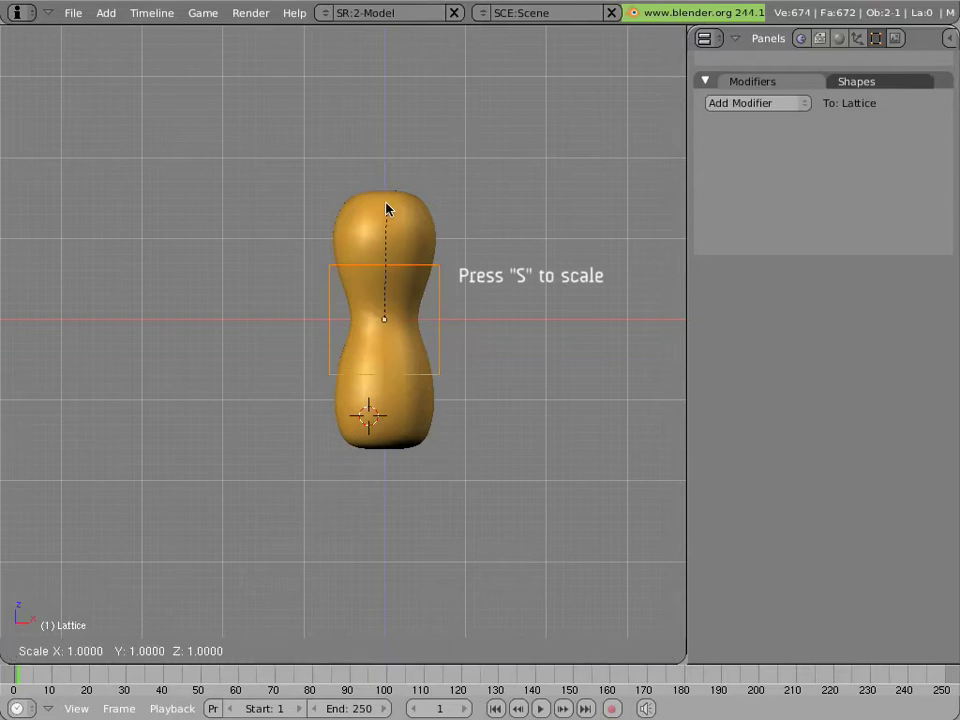
{"action": "key", "text": "z"}
{"action": "left_click", "coordinate": [386, 43]}
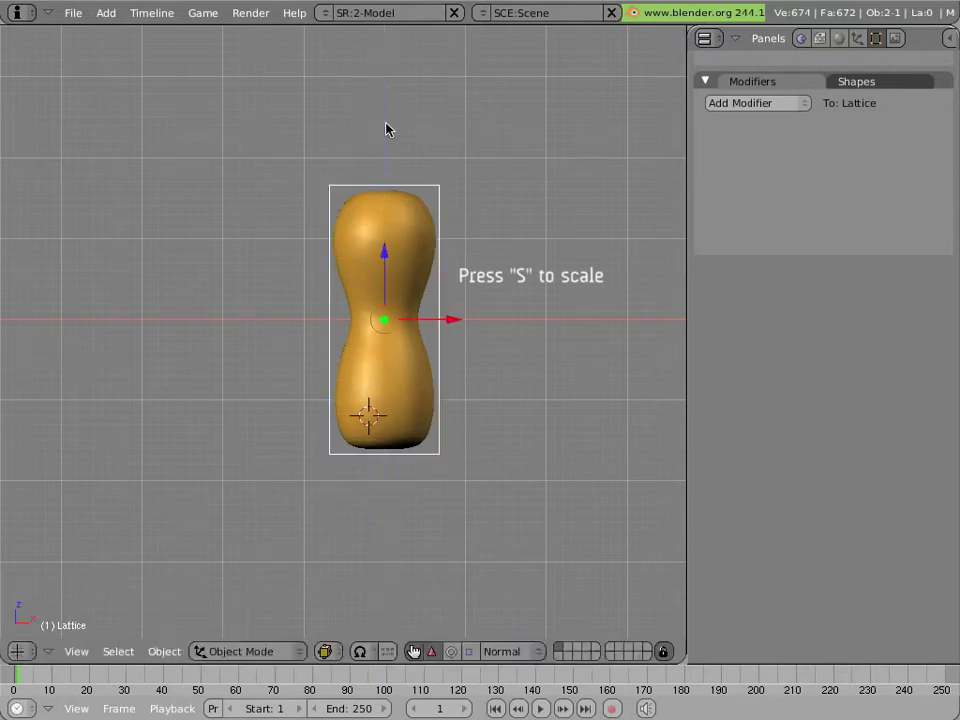
Step: In lattice edit mode, trial-move one vertex and then all vertices, cancelling both
{"action": "key", "text": "Tab"}
{"action": "right_click", "coordinate": [438, 188]}
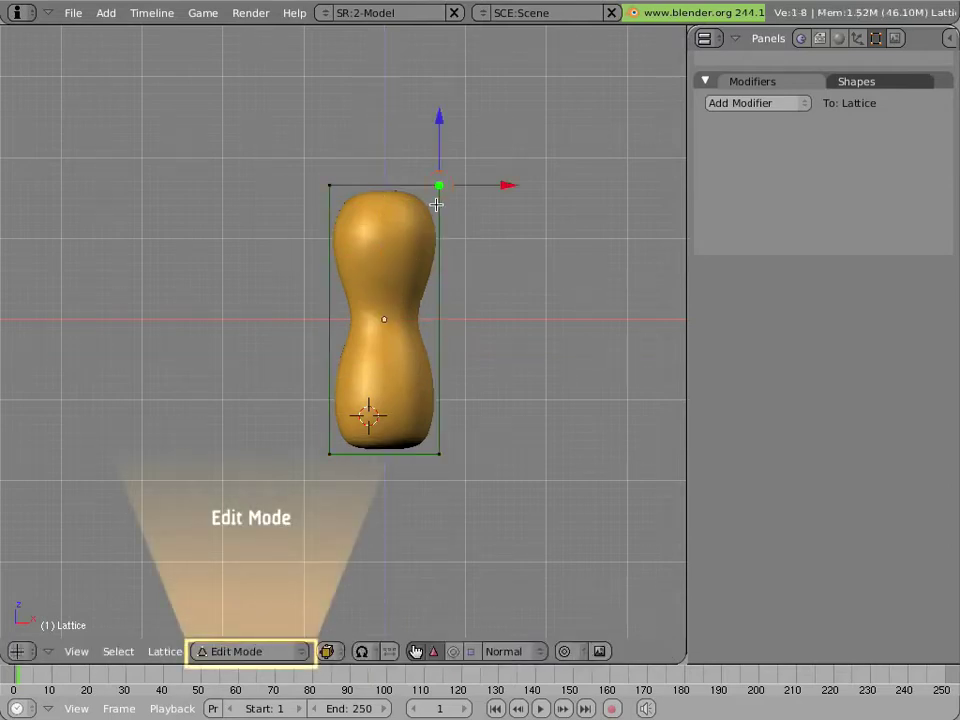
{"action": "left_click", "coordinate": [450, 368]}
{"action": "key", "text": "g"}
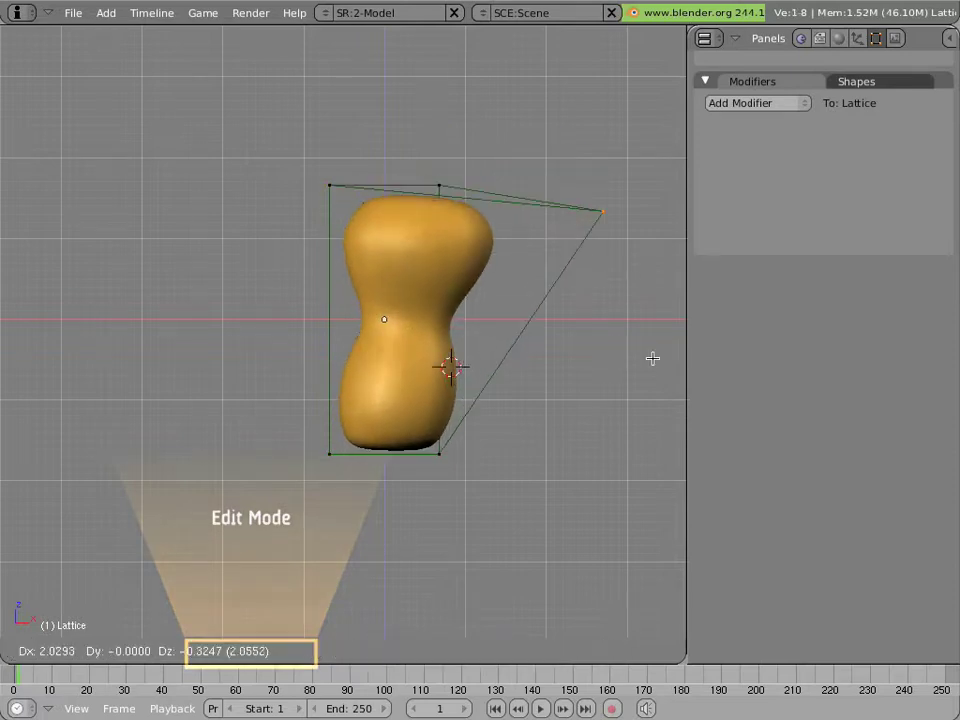
{"action": "key", "text": "Escape"}
{"action": "key", "text": "a"}
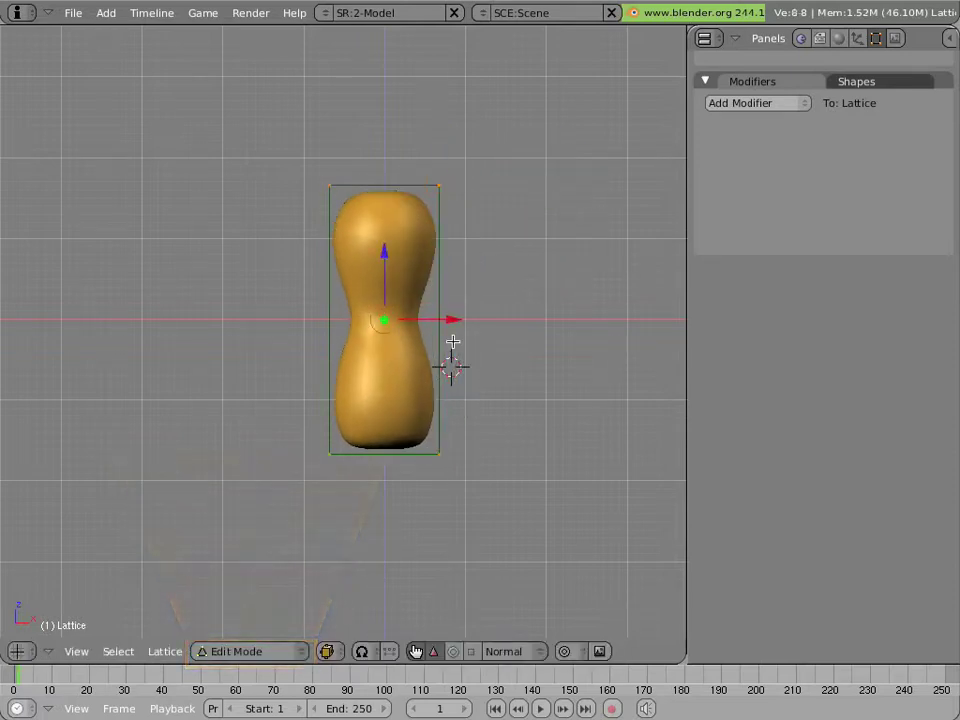
{"action": "key", "text": "g"}
{"action": "key", "text": "Escape"}
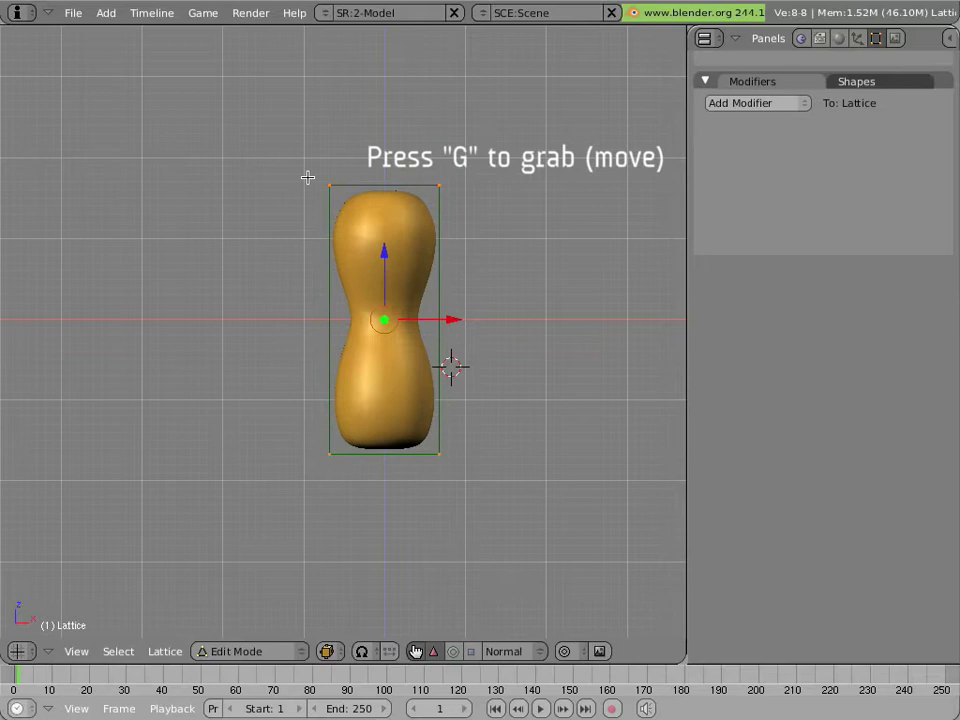
Step: Move the two top lattice vertices so the box stays upright
{"action": "right_click", "coordinate": [316, 184]}
{"action": "right_click", "coordinate": [439, 184], "text": "shift"}
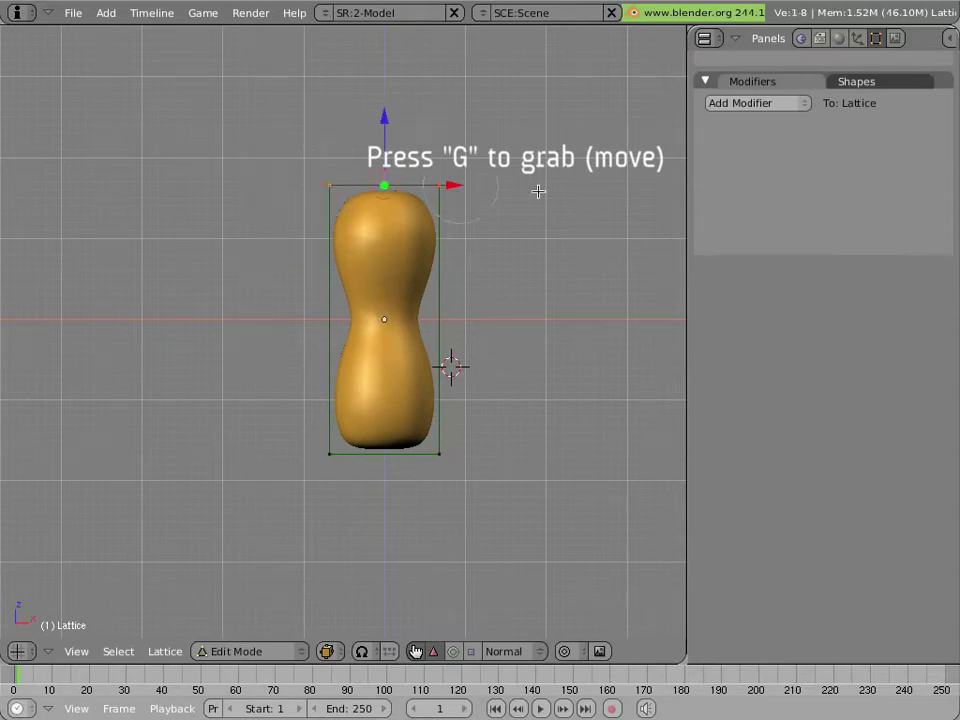
{"action": "key", "text": "g"}
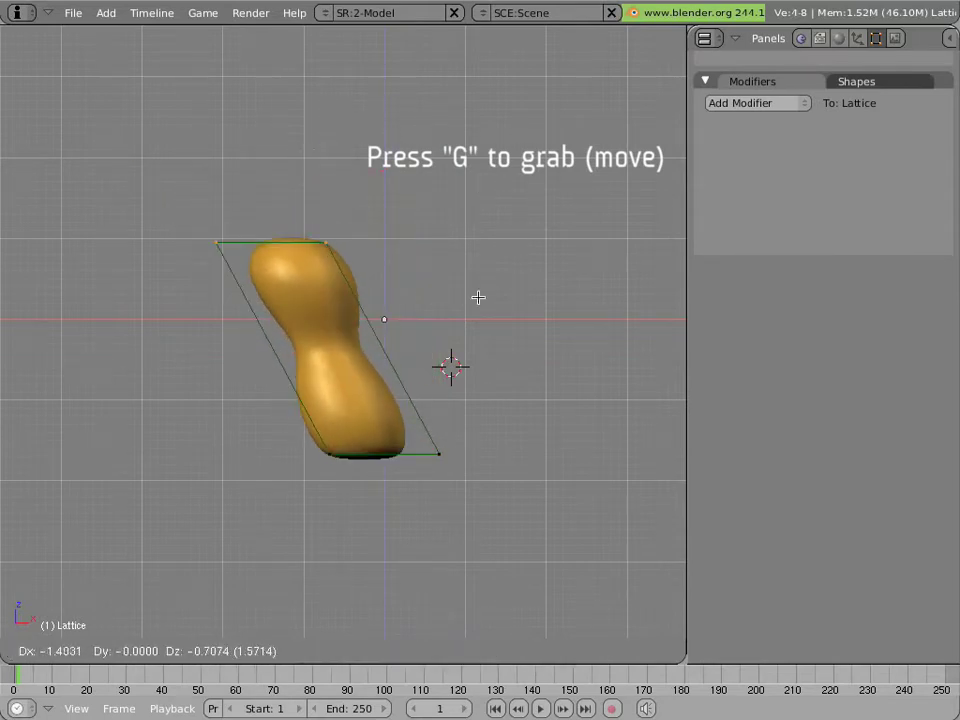
{"action": "left_click", "coordinate": [555, 253]}
{"action": "scroll", "coordinate": [465, 315], "scroll_direction": "up", "scroll_amount": 1}
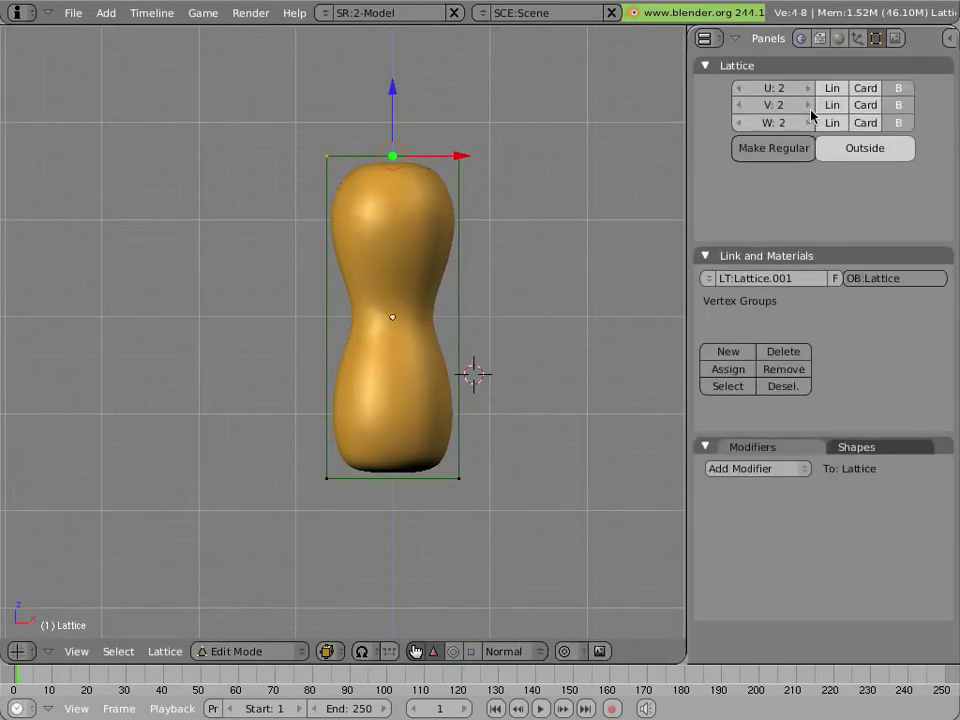
Step: Return the lattice to Object Mode and raise its U, V, W resolution to 3
{"action": "left_click", "coordinate": [798, 102]}
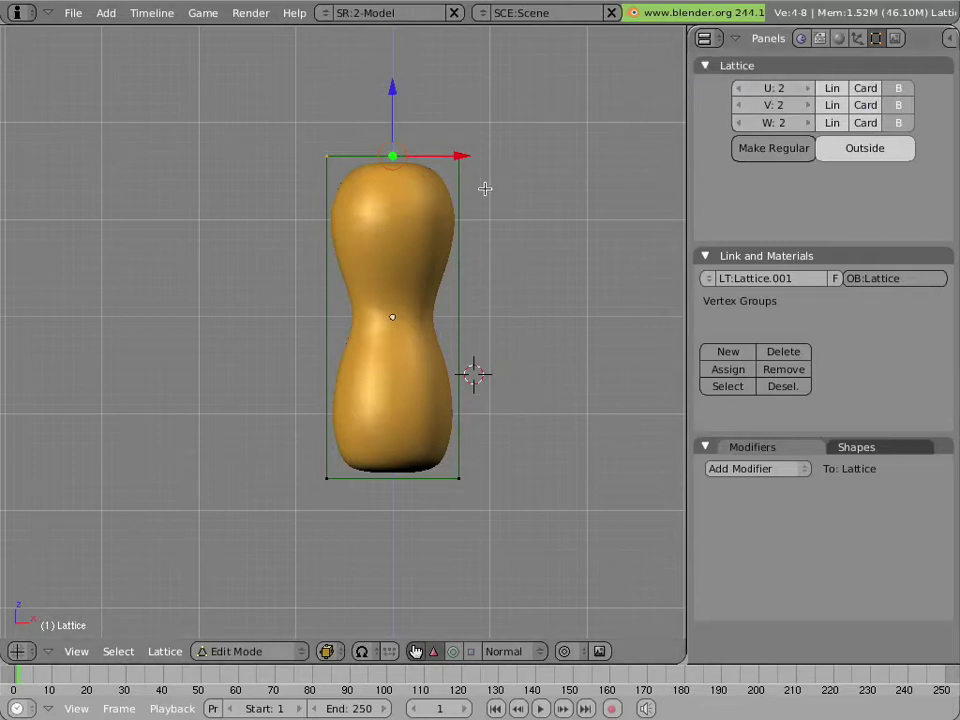
{"action": "key", "text": "Tab"}
{"action": "left_click", "coordinate": [806, 90]}
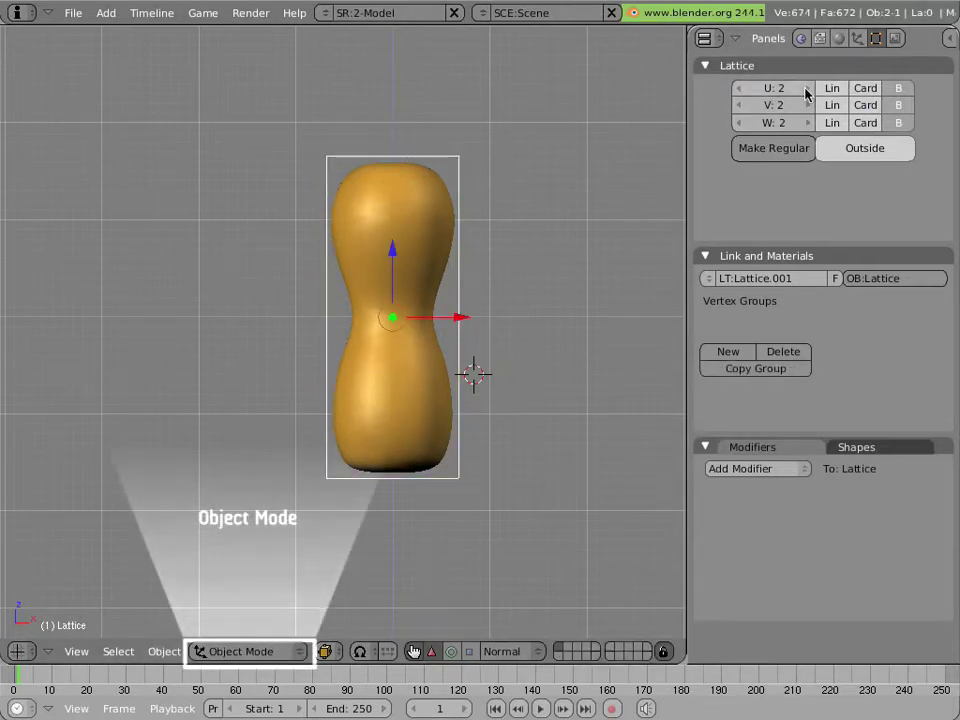
{"action": "left_click", "coordinate": [808, 105]}
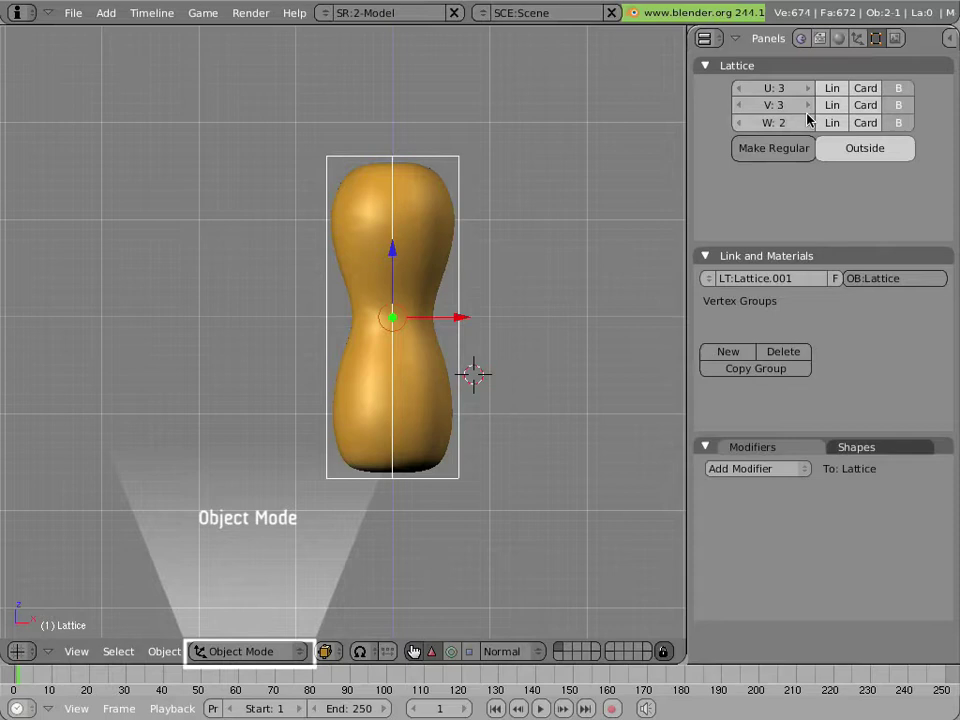
{"action": "left_click", "coordinate": [808, 122]}
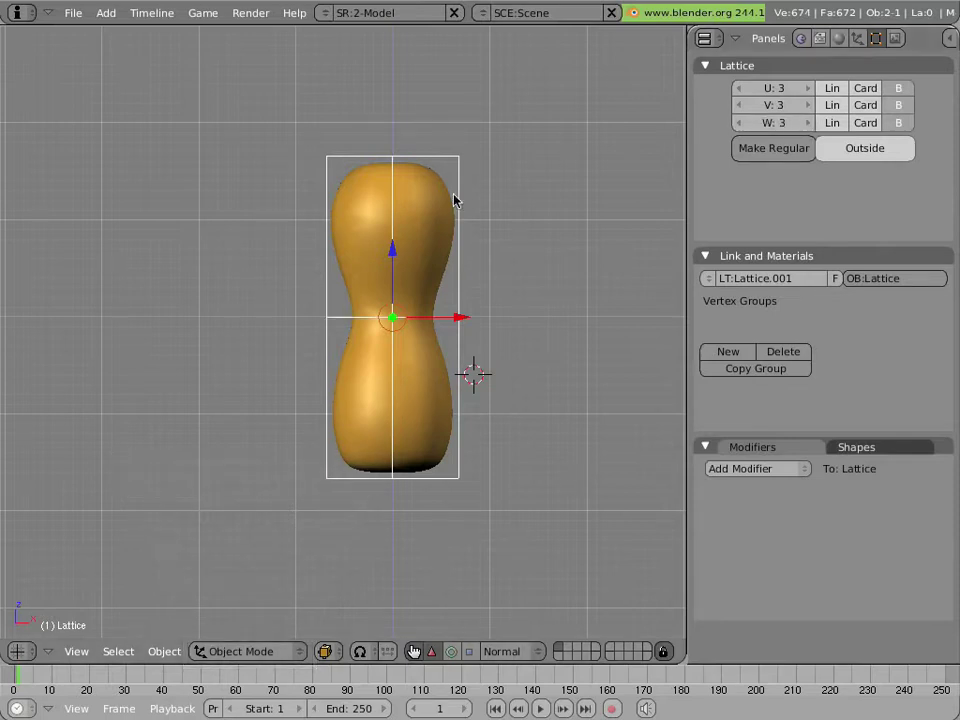
Step: Lower the lattice resolution back to 2×2×2 and return to front view
{"action": "middle_click_drag", "start_coordinate": [454, 199], "coordinate": [474, 360]}
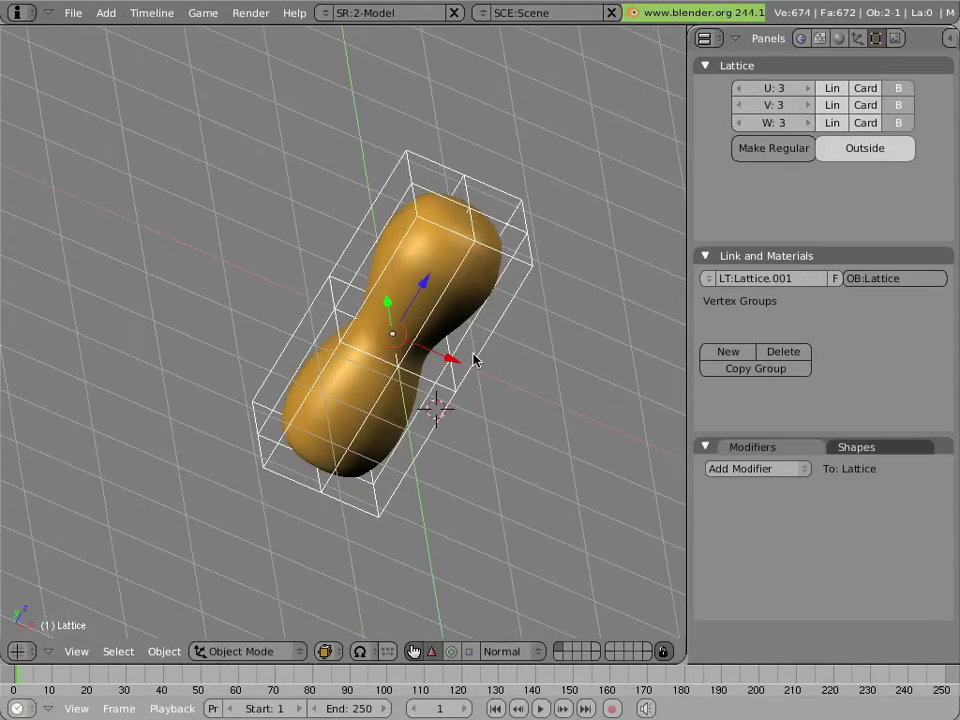
{"action": "left_click", "coordinate": [738, 122]}
{"action": "left_click", "coordinate": [738, 88]}
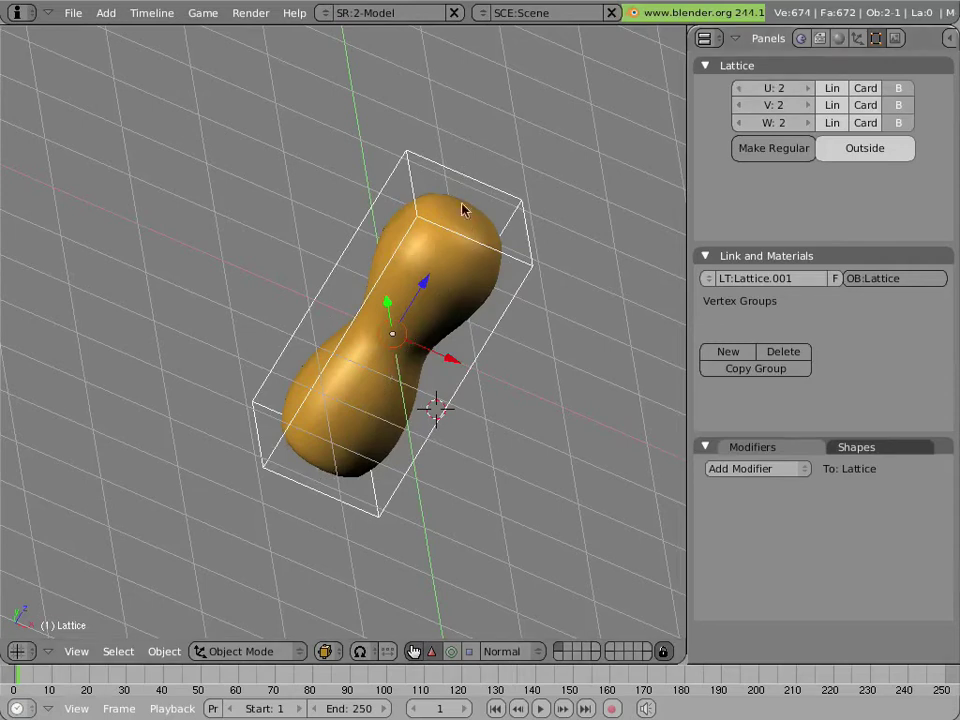
{"action": "key", "text": "KP_1"}
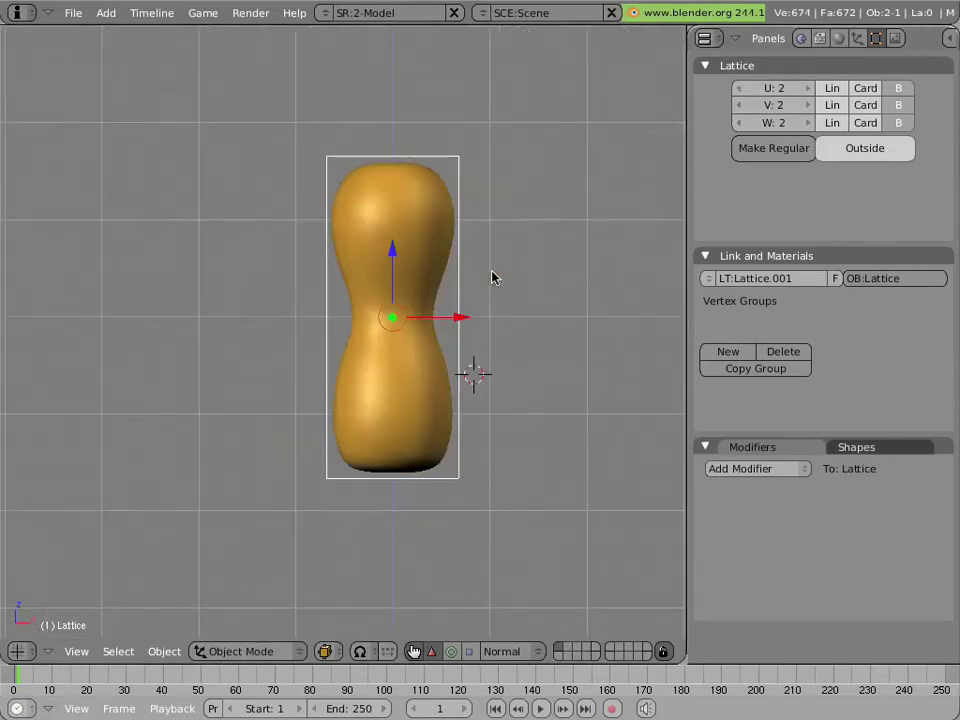
Step: Select the Cube and scroll down to its Subsurf and Lattice modifiers
{"action": "right_click", "coordinate": [388, 262]}
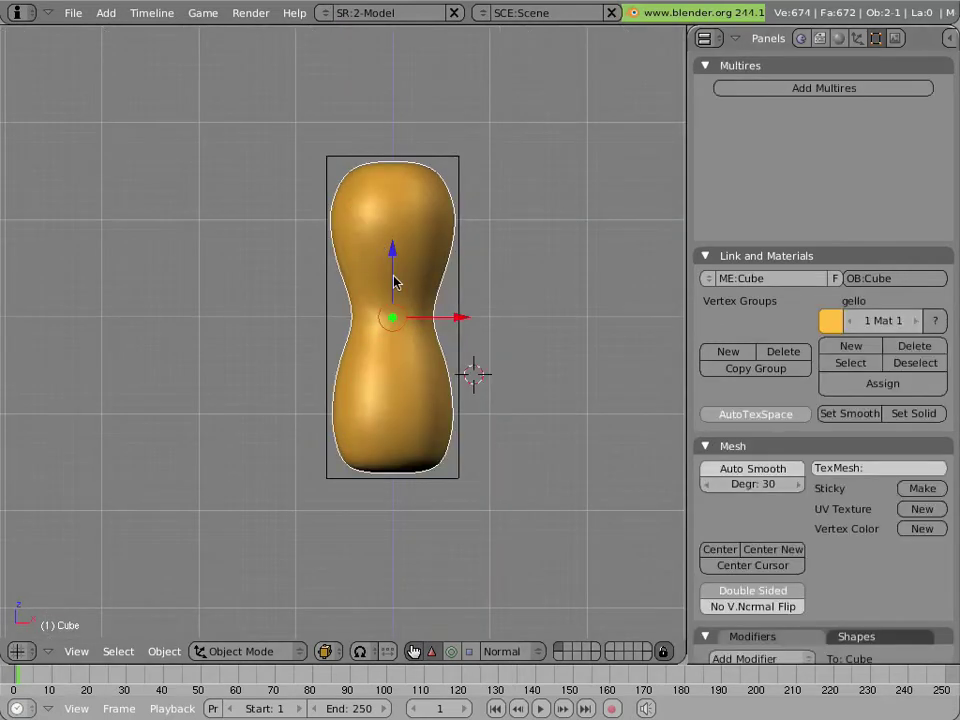
{"action": "scroll", "coordinate": [774, 424], "scroll_direction": "down", "scroll_amount": 4}
{"action": "scroll", "coordinate": [781, 424], "scroll_direction": "down", "scroll_amount": 4}
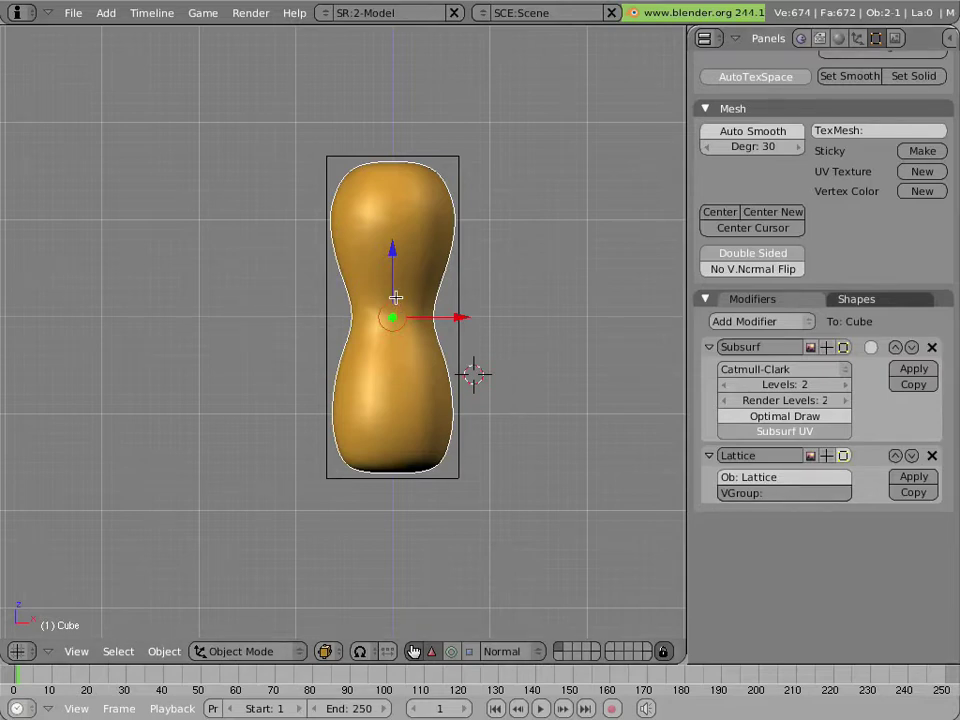
Step: In wireframe edit mode, box-select the Cube's upper half down to the waist
{"action": "key", "text": "Tab"}
{"action": "key", "text": "z"}
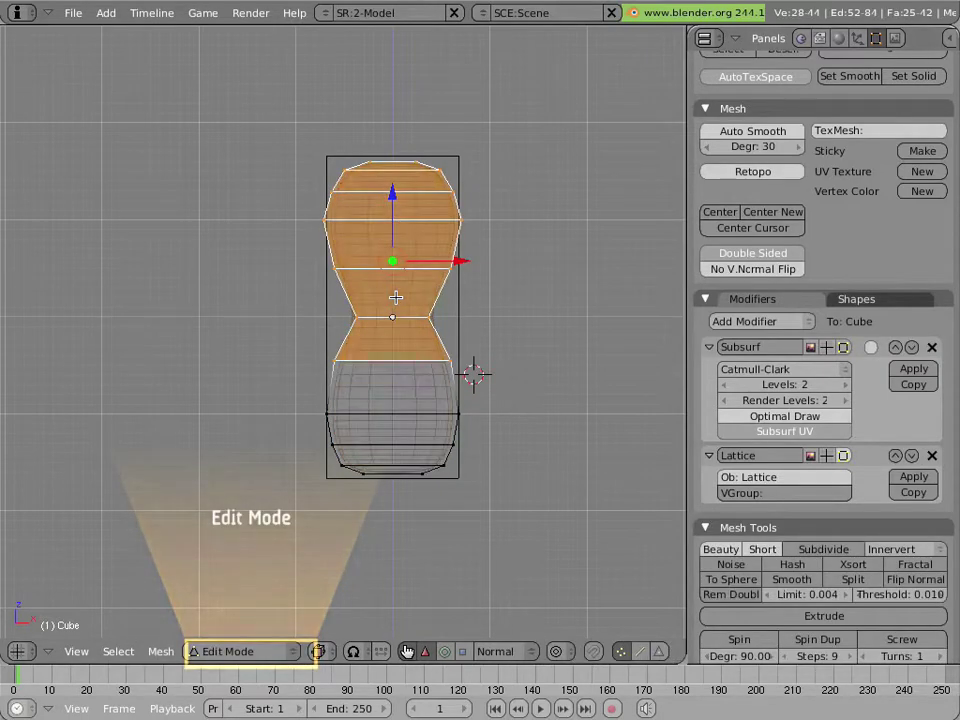
{"action": "right_click", "coordinate": [386, 319]}
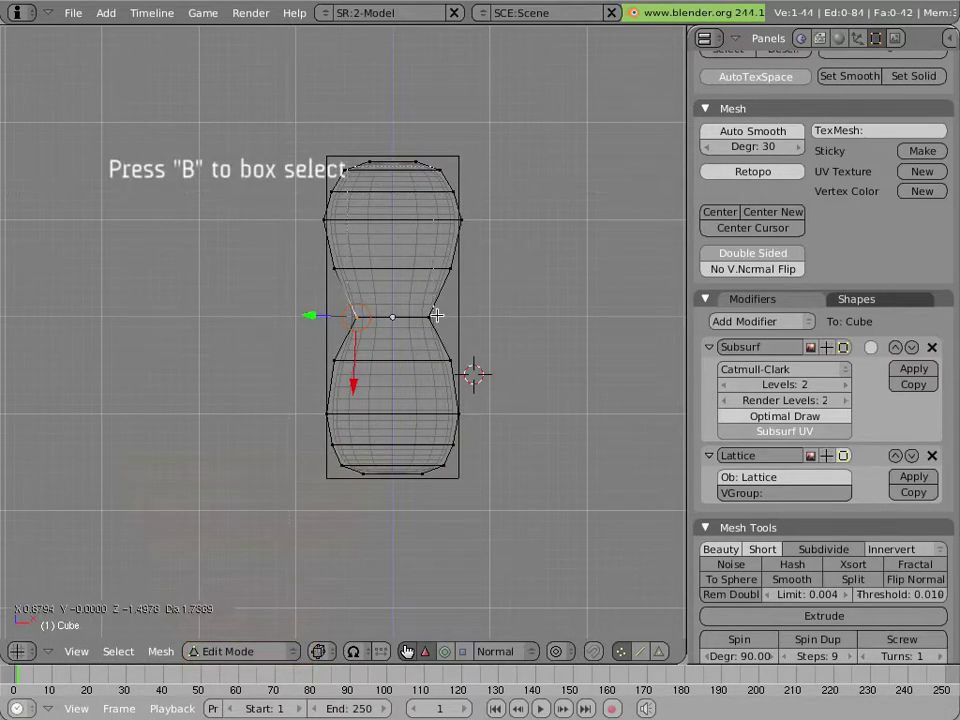
{"action": "key", "text": "b"}
{"action": "left_click_drag", "start_coordinate": [252, 169], "coordinate": [362, 270]}
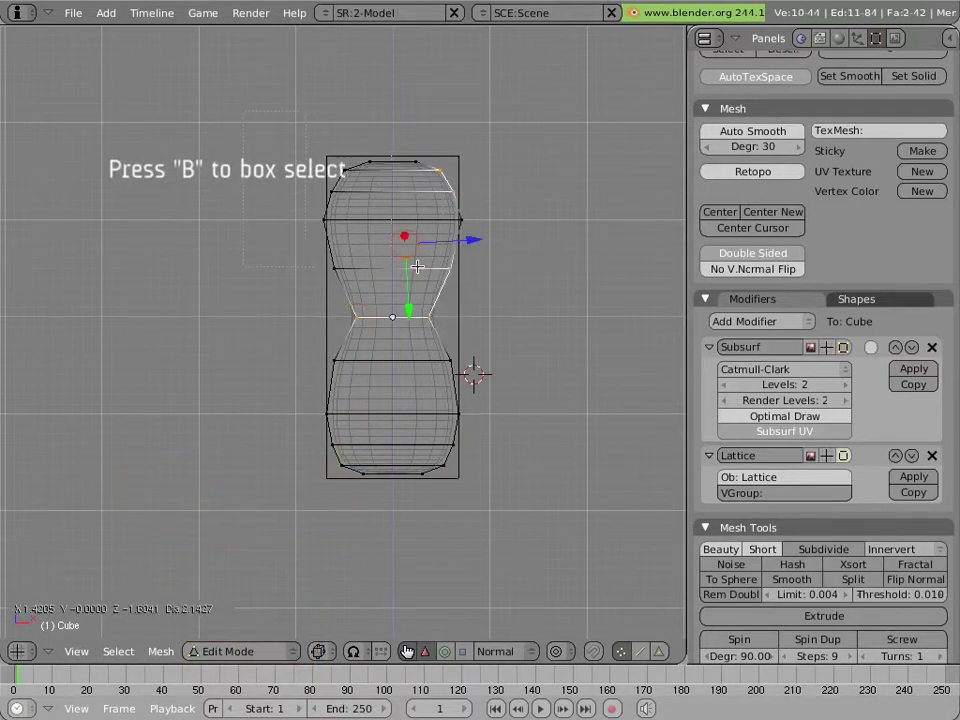
{"action": "key", "text": "b"}
{"action": "left_click_drag", "start_coordinate": [305, 140], "coordinate": [465, 325]}
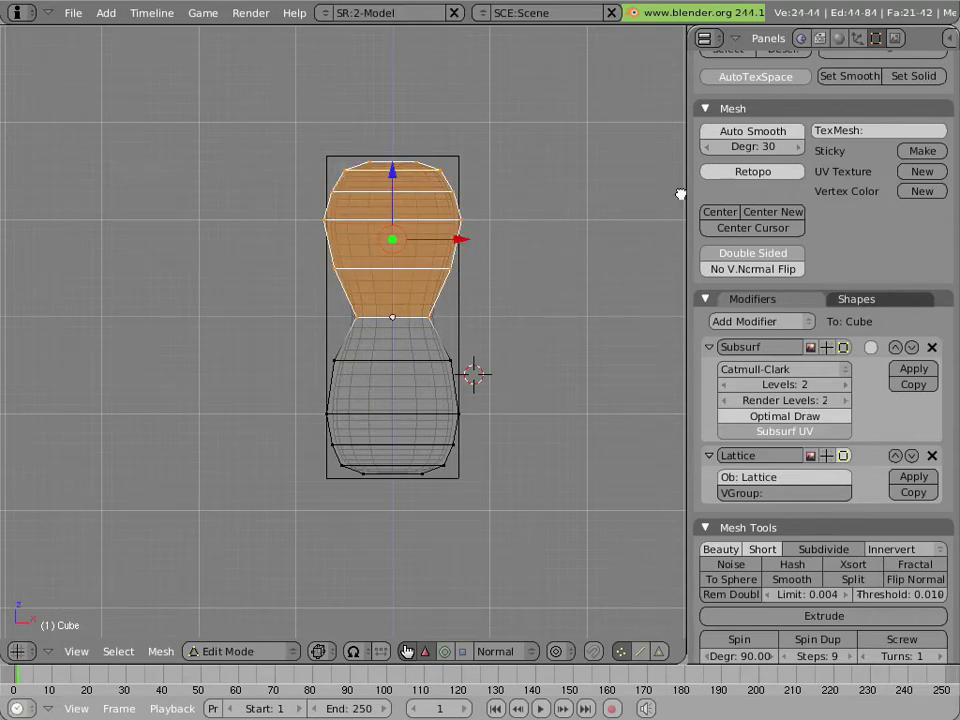
Step: Create a new vertex group and name it 'lat'
{"action": "scroll", "coordinate": [812, 216], "scroll_direction": "up", "scroll_amount": 5}
{"action": "scroll", "coordinate": [812, 216], "scroll_direction": "up", "scroll_amount": 1}
{"action": "scroll", "coordinate": [805, 217], "scroll_direction": "up", "scroll_amount": 1}
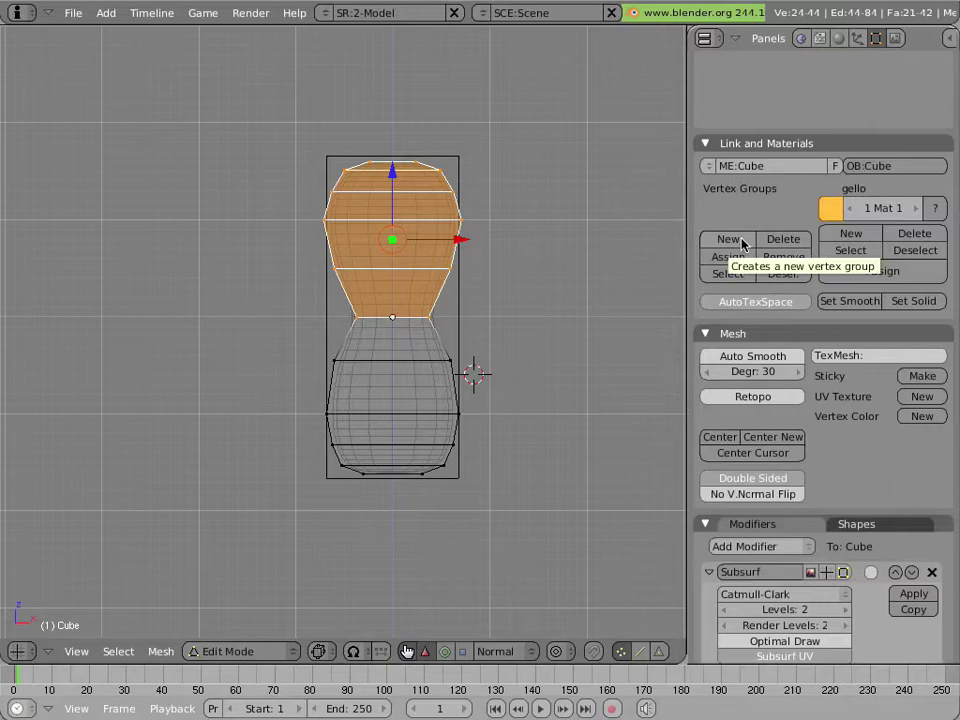
{"action": "left_click", "coordinate": [742, 241]}
{"action": "left_click", "coordinate": [765, 208]}
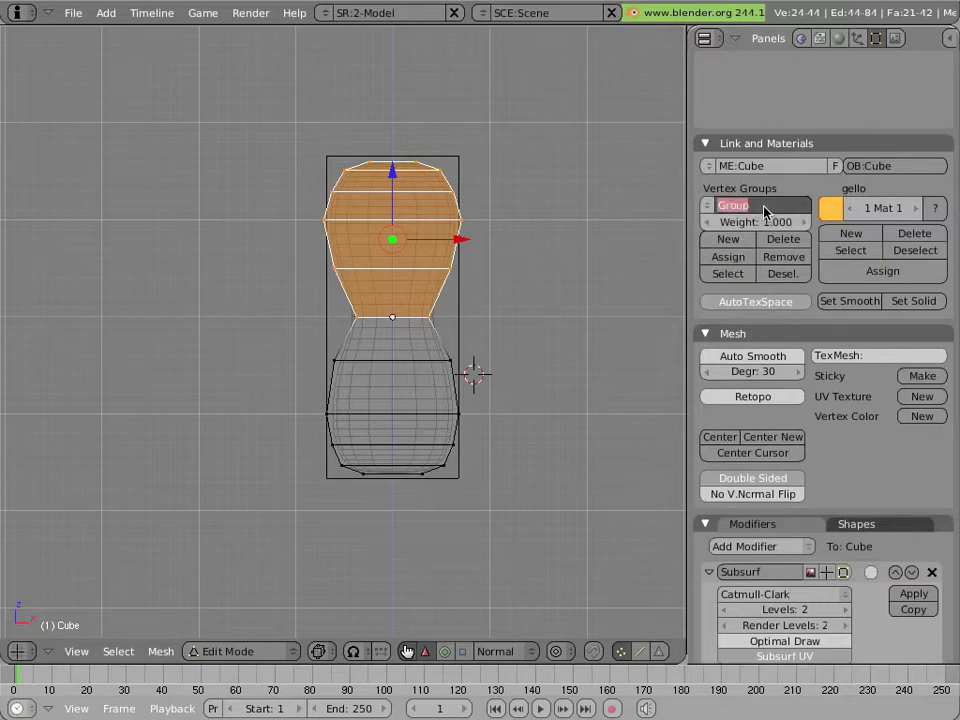
{"action": "type", "text": "L"}
{"action": "key", "text": "Return"}
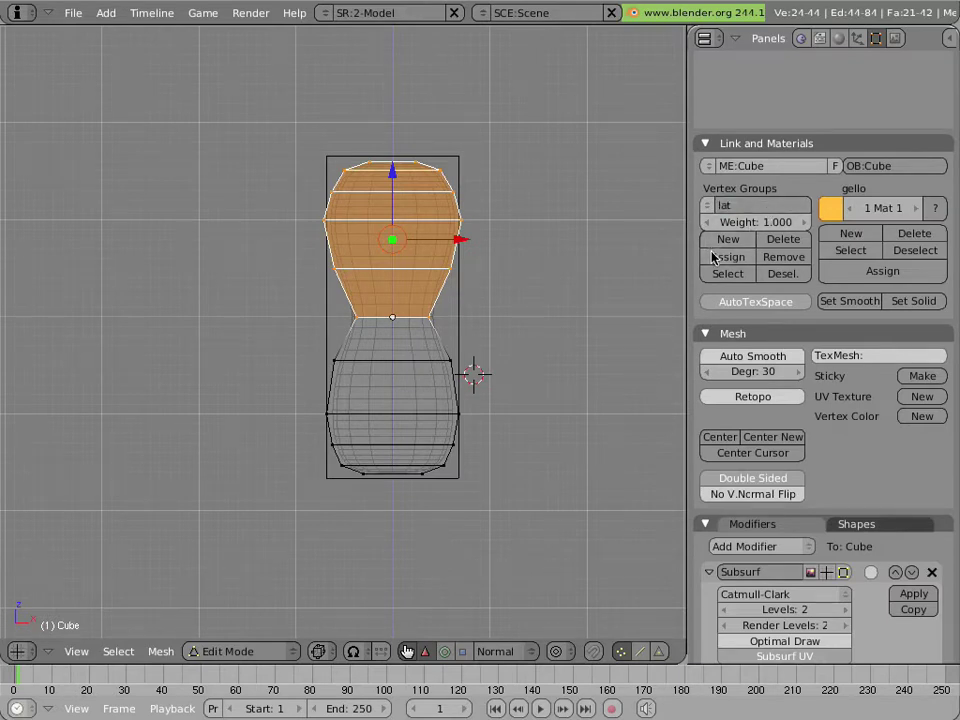
Step: Switch to Weight Paint mode and paint 0.5 weight across the cube's waist
{"action": "key", "text": "Tab"}
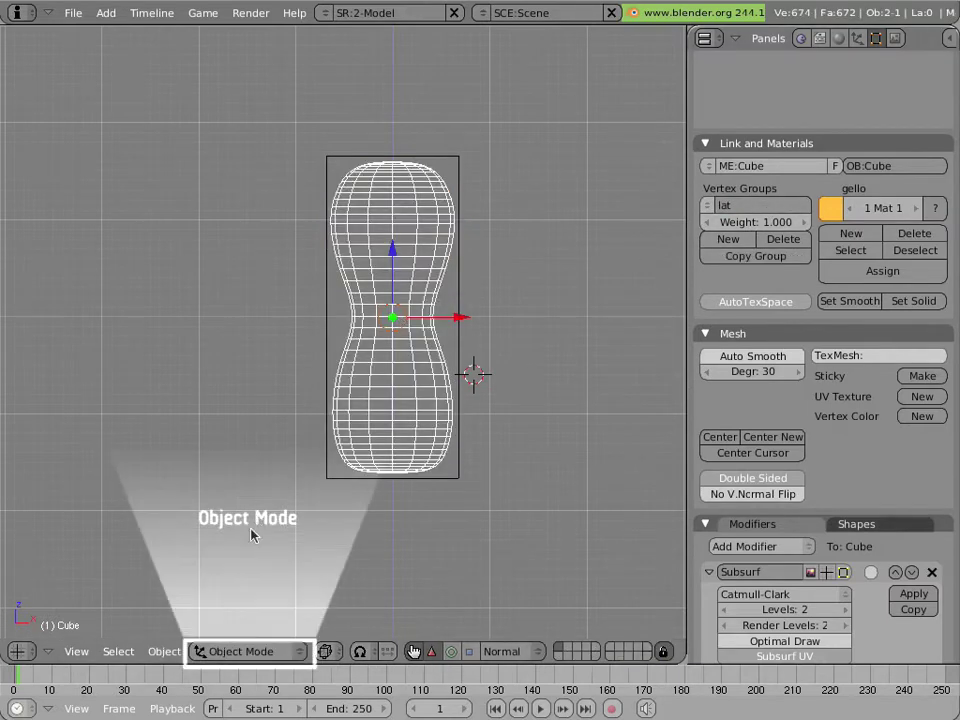
{"action": "left_click", "coordinate": [257, 652]}
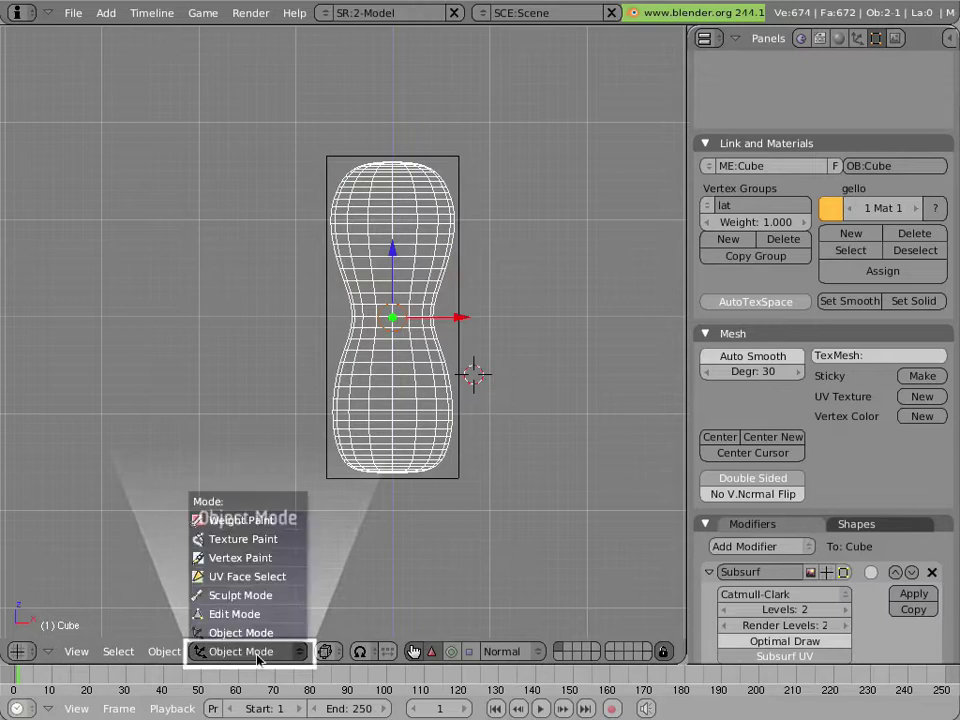
{"action": "left_click", "coordinate": [250, 519]}
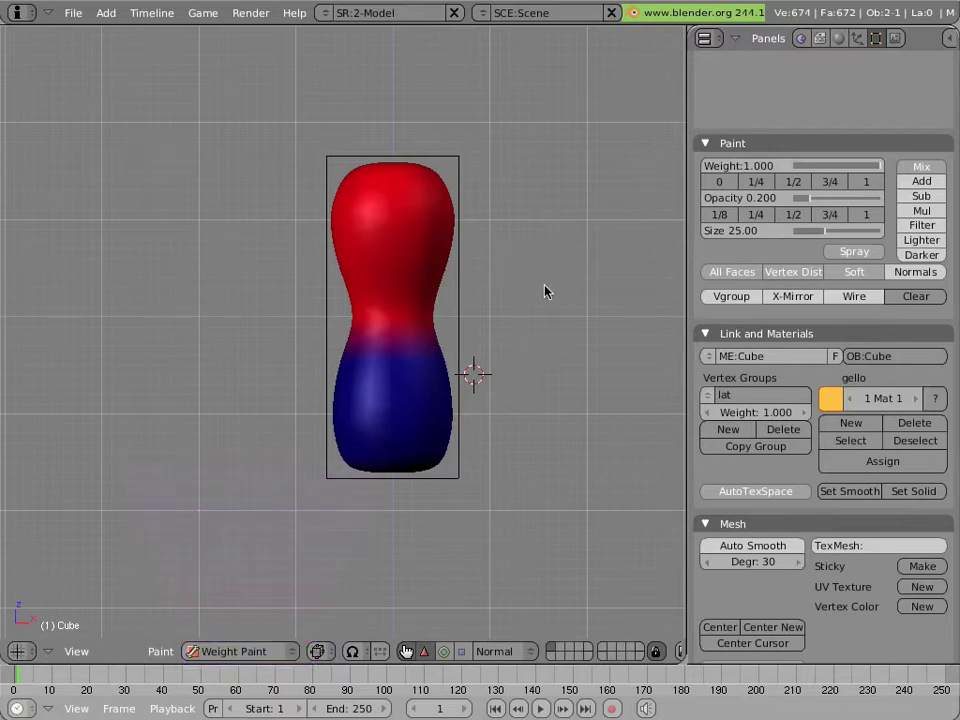
{"action": "left_click", "coordinate": [793, 181]}
{"action": "mouse_move", "coordinate": [407, 321]}
{"action": "left_mouse_down"}
{"action": "mouse_move", "coordinate": [427, 316]}
{"action": "mouse_move", "coordinate": [360, 317]}
{"action": "left_mouse_up"}
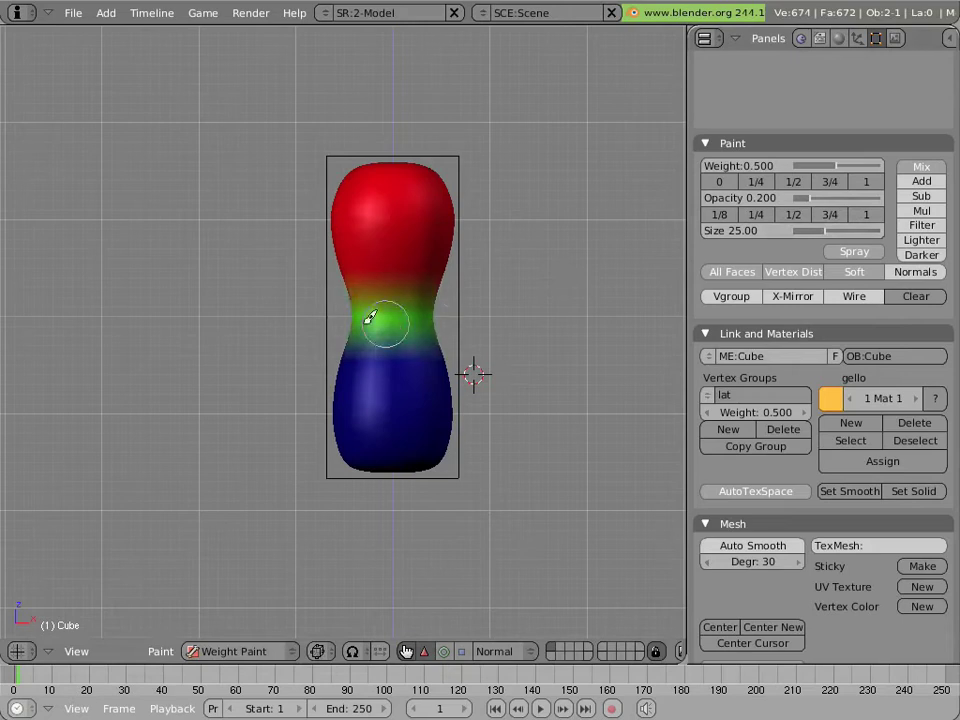
{"action": "mouse_move", "coordinate": [257, 321]}
{"action": "middle_mouse_down"}
{"action": "mouse_move", "coordinate": [495, 344]}
{"action": "mouse_move", "coordinate": [319, 332]}
{"action": "mouse_move", "coordinate": [433, 360]}
{"action": "mouse_move", "coordinate": [223, 347]}
{"action": "mouse_move", "coordinate": [354, 362]}
{"action": "middle_mouse_up"}
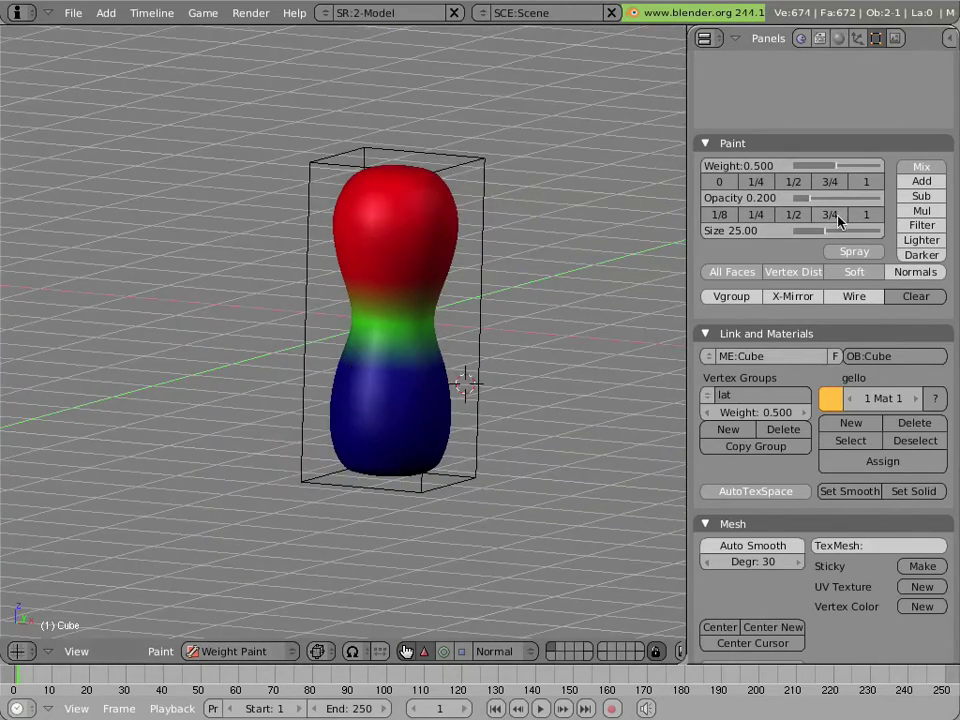
Step: Soften the red/green weight boundary with the filter blend, orbiting to check the gradient
{"action": "left_click", "coordinate": [922, 226]}
{"action": "mouse_move", "coordinate": [381, 279]}
{"action": "left_mouse_down"}
{"action": "mouse_move", "coordinate": [429, 270]}
{"action": "mouse_move", "coordinate": [438, 285]}
{"action": "left_mouse_up"}
{"action": "middle_click_drag", "start_coordinate": [416, 279], "coordinate": [319, 279]}
{"action": "middle_click_drag", "start_coordinate": [403, 264], "coordinate": [246, 279]}
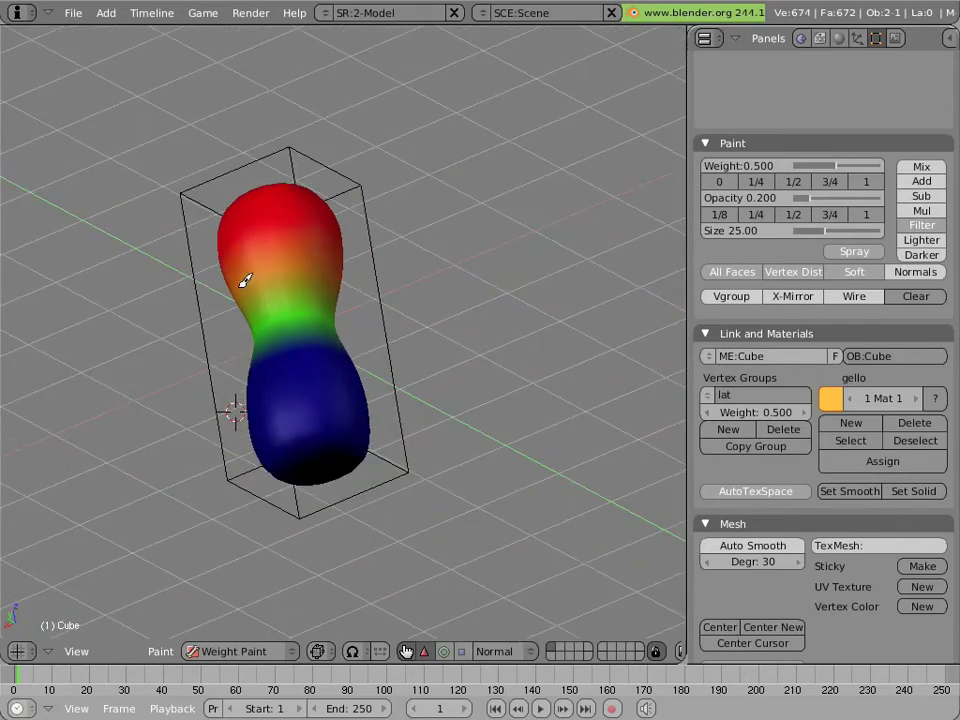
{"action": "mouse_move", "coordinate": [346, 286]}
{"action": "middle_mouse_down"}
{"action": "mouse_move", "coordinate": [360, 259]}
{"action": "mouse_move", "coordinate": [313, 276]}
{"action": "middle_mouse_up"}
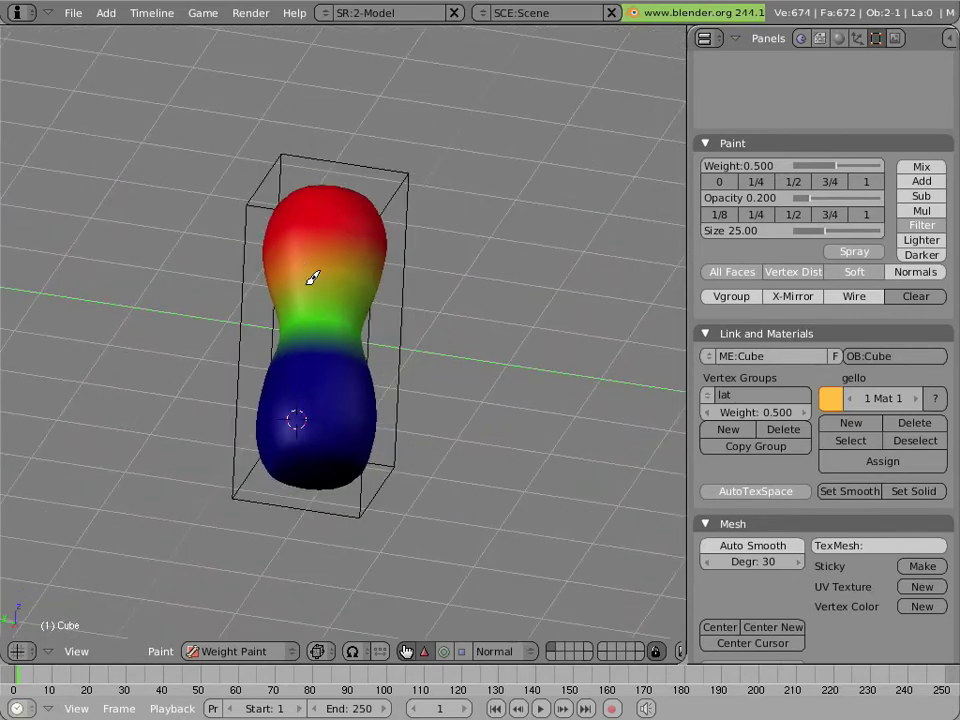
{"action": "mouse_move", "coordinate": [372, 290]}
{"action": "middle_mouse_down"}
{"action": "mouse_move", "coordinate": [264, 229]}
{"action": "mouse_move", "coordinate": [371, 285]}
{"action": "middle_mouse_up"}
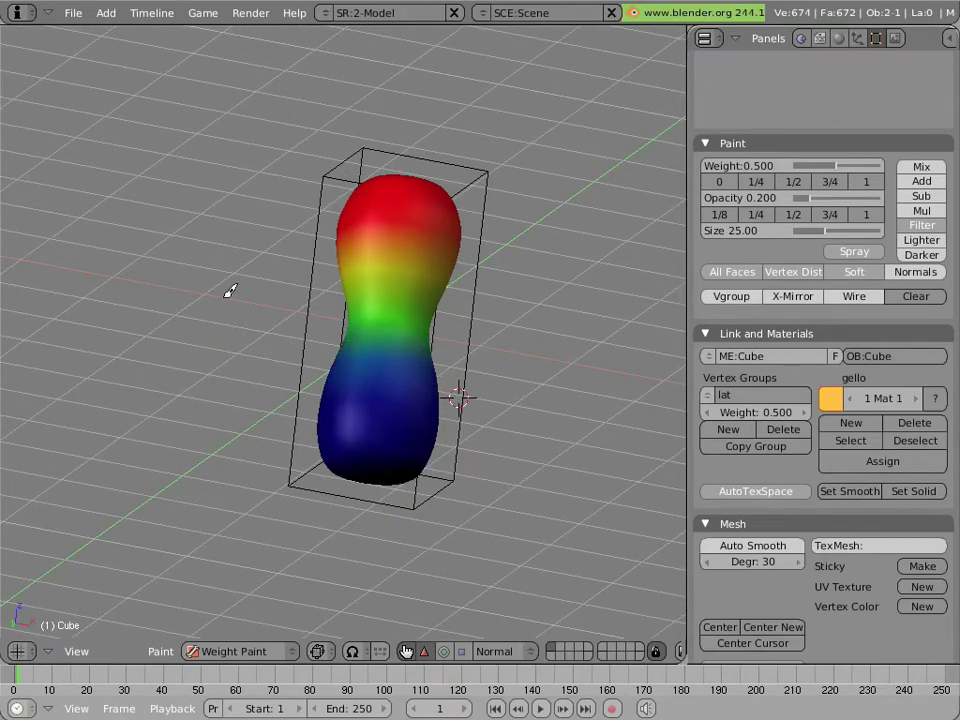
{"action": "middle_click_drag", "start_coordinate": [229, 287], "coordinate": [364, 332]}
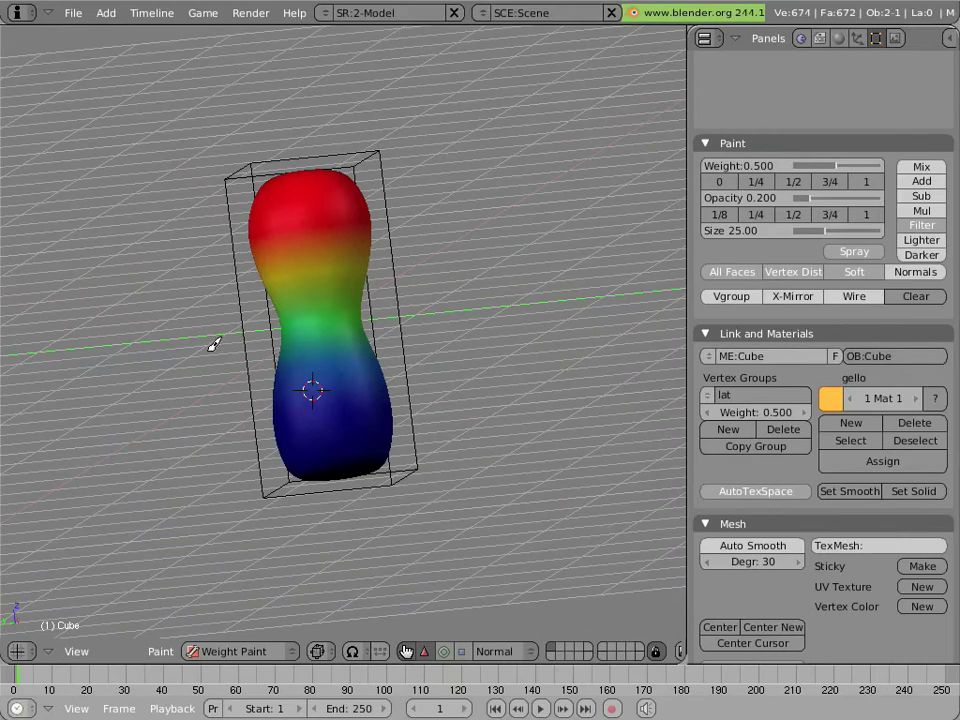
{"action": "mouse_move", "coordinate": [214, 343]}
{"action": "middle_mouse_down"}
{"action": "mouse_move", "coordinate": [290, 365]}
{"action": "mouse_move", "coordinate": [375, 354]}
{"action": "mouse_move", "coordinate": [300, 364]}
{"action": "middle_mouse_up"}
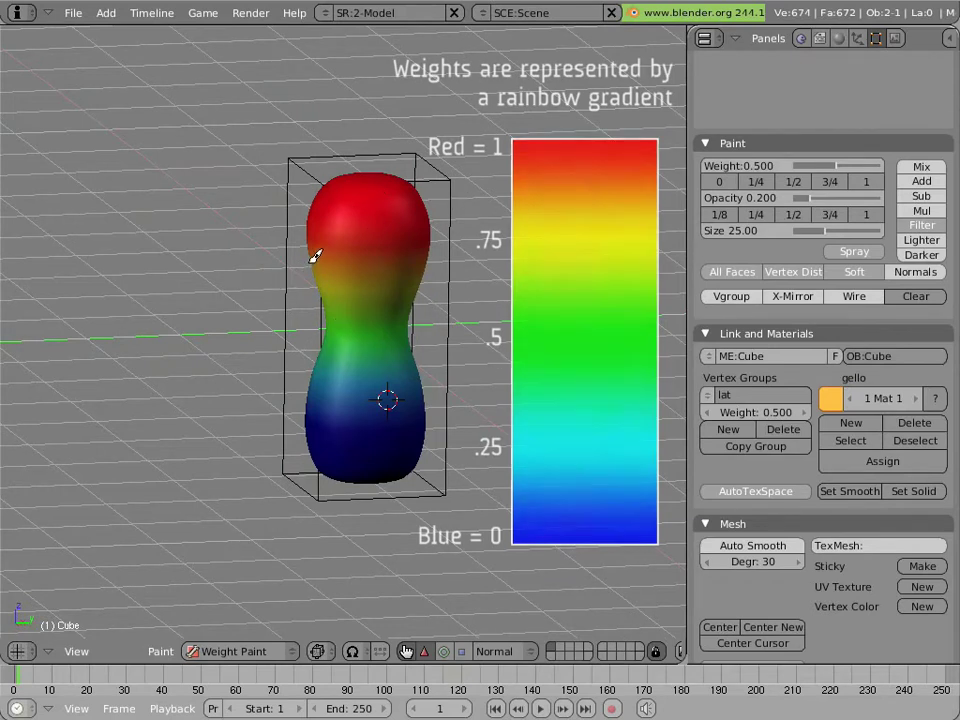
Step: Return to Object Mode, check the lattice and cube, and view from the front
{"action": "key", "text": "ctrl+Tab"}
{"action": "right_click", "coordinate": [446, 248]}
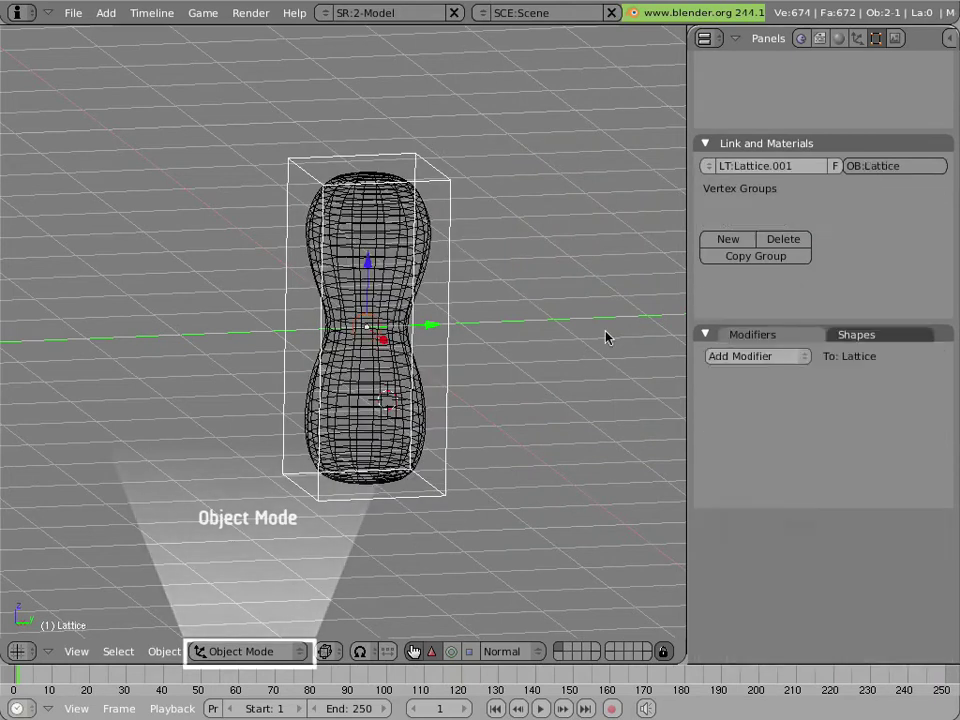
{"action": "right_click", "coordinate": [337, 290]}
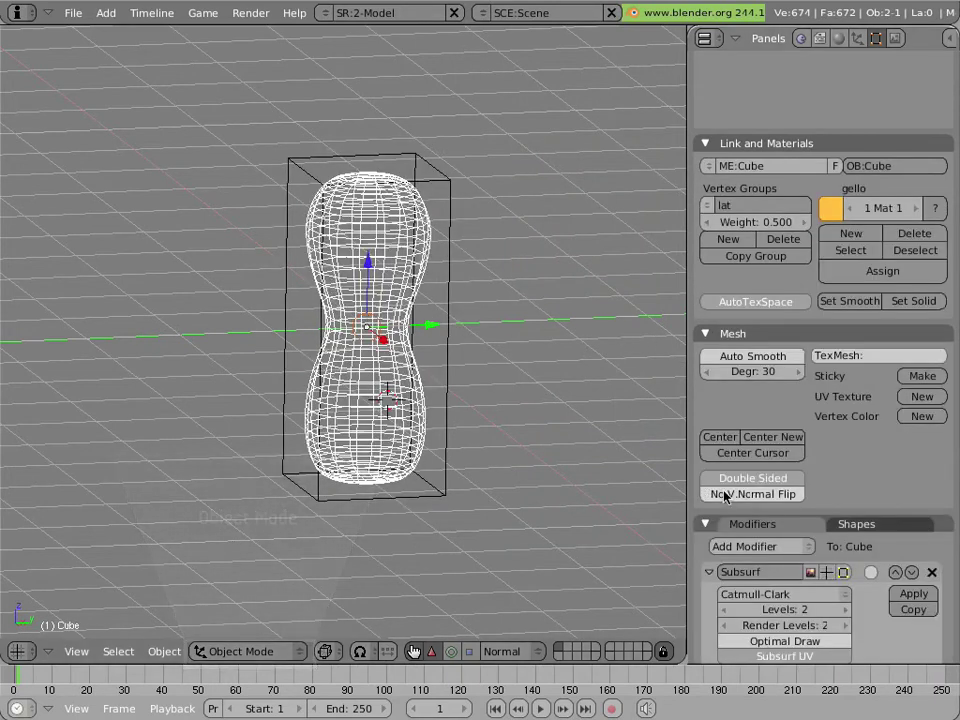
{"action": "scroll", "coordinate": [726, 495], "scroll_direction": "down", "scroll_amount": 5}
{"action": "key", "text": "KP_1"}
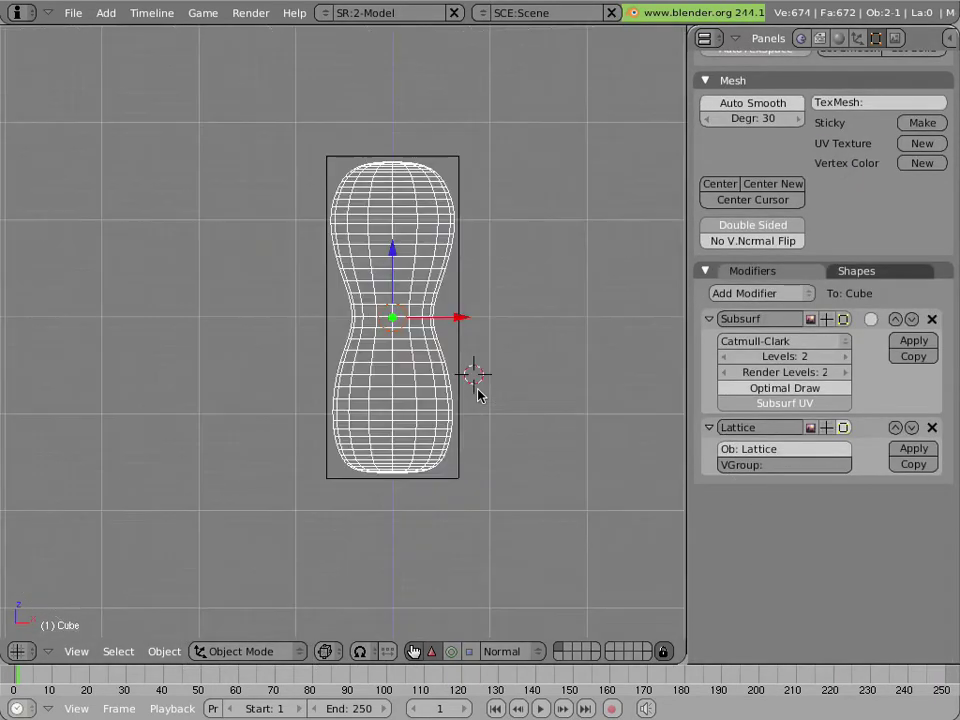
Step: Select the lattice's top-right and top-middle points and shift them left
{"action": "right_click", "coordinate": [454, 166]}
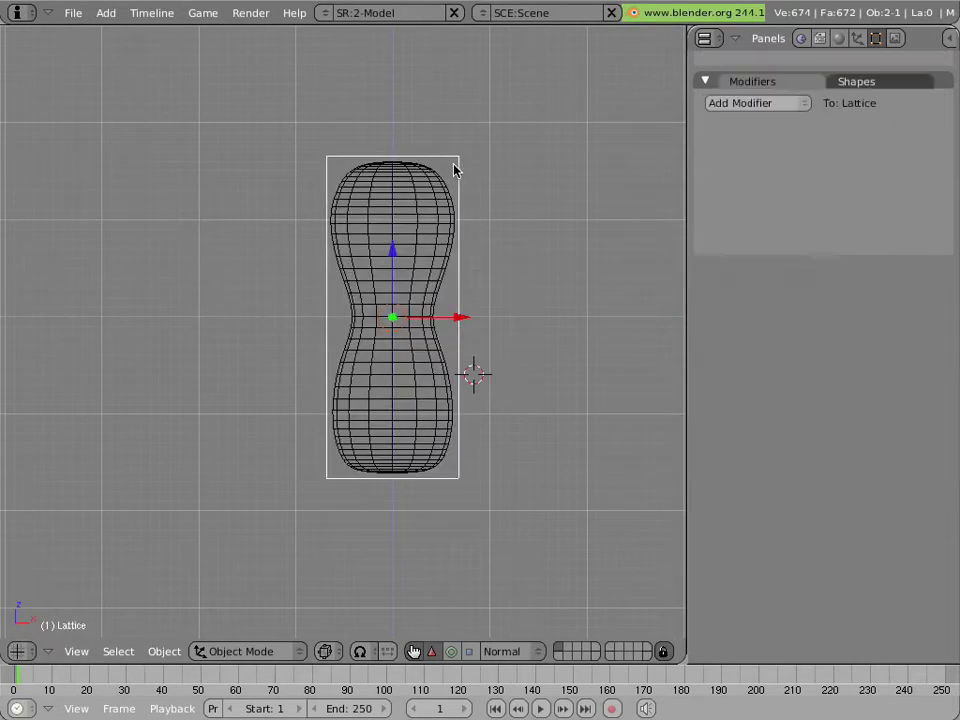
{"action": "key", "text": "Tab"}
{"action": "right_click", "coordinate": [457, 158]}
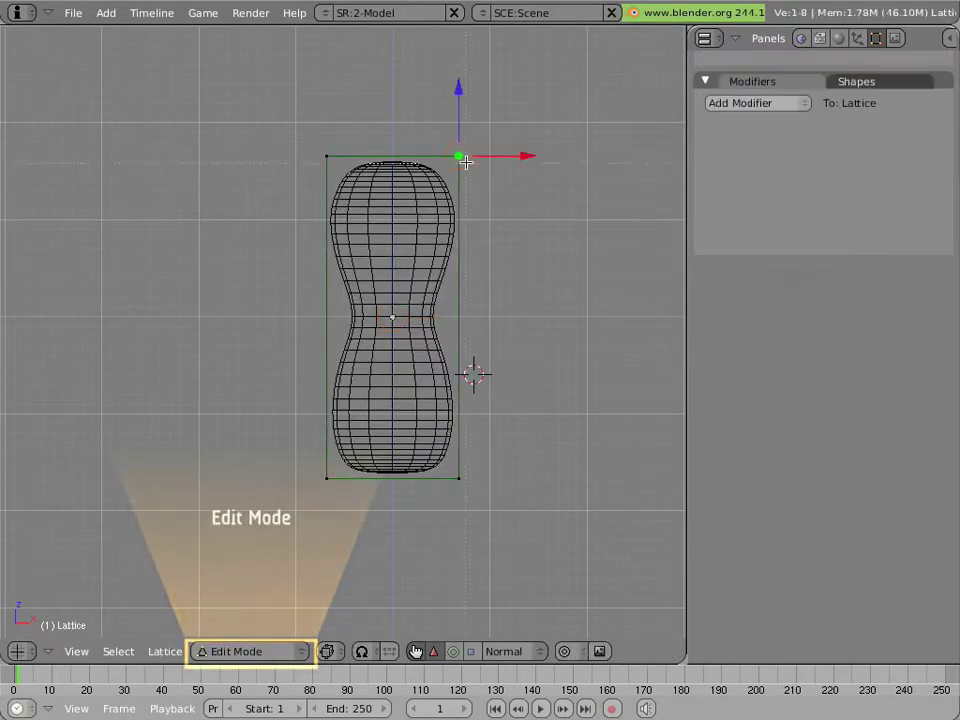
{"action": "right_click", "coordinate": [340, 130], "text": "shift"}
{"action": "key", "text": "g"}
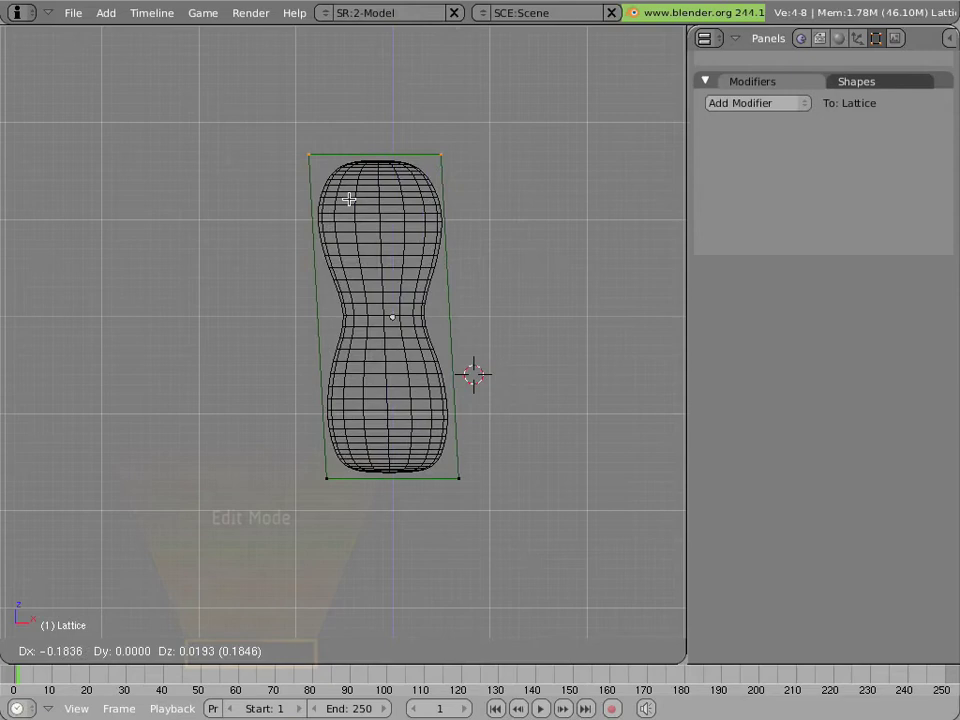
{"action": "left_click", "coordinate": [197, 212]}
Step: Tilt and enlarge the selected top lattice points, then reselect the Cube
{"action": "key", "text": "r"}
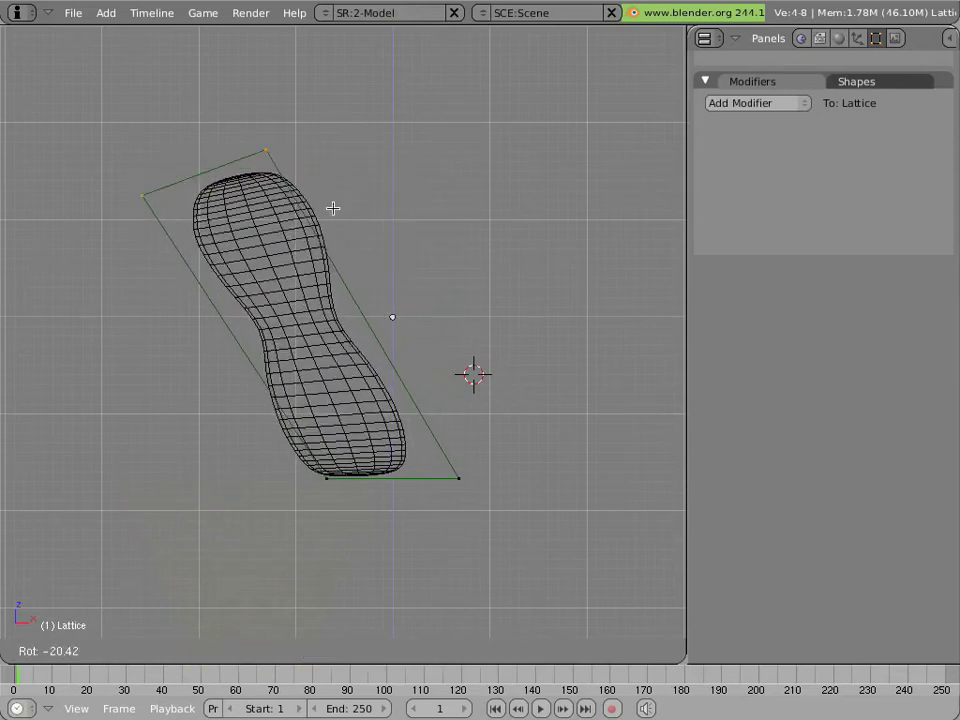
{"action": "left_click", "coordinate": [317, 165]}
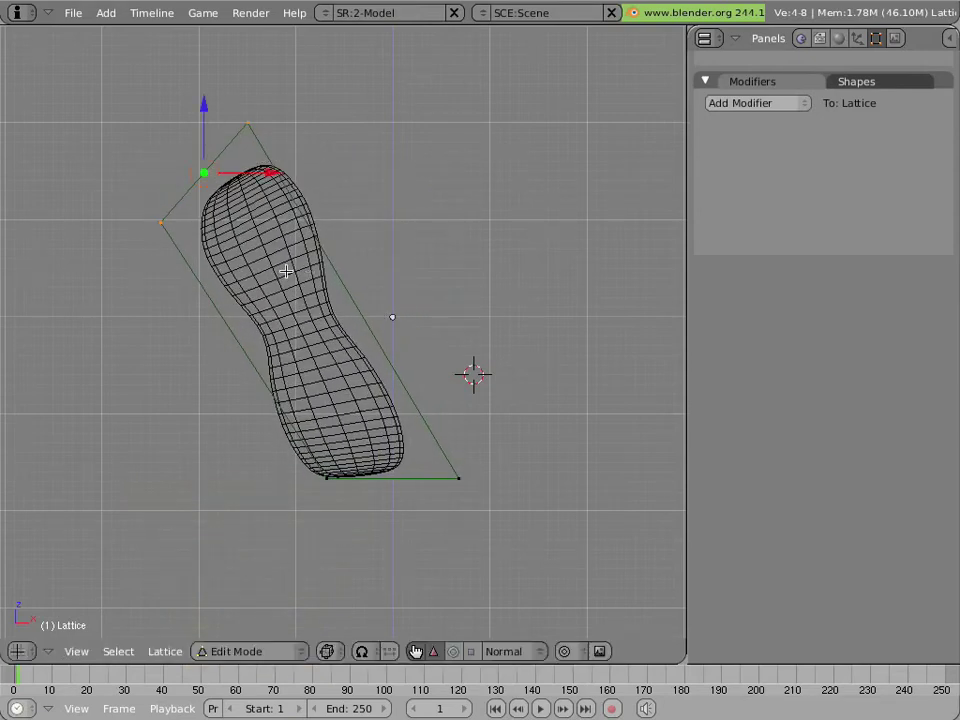
{"action": "key", "text": "s"}
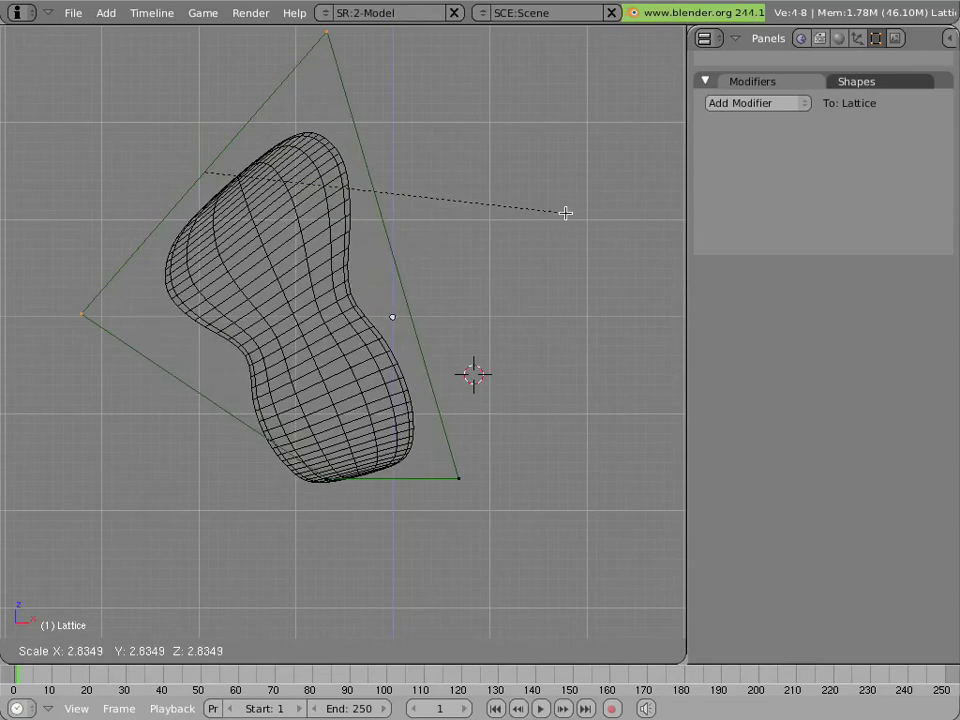
{"action": "left_click", "coordinate": [565, 212]}
{"action": "key", "text": "Tab"}
{"action": "right_click", "coordinate": [304, 360]}
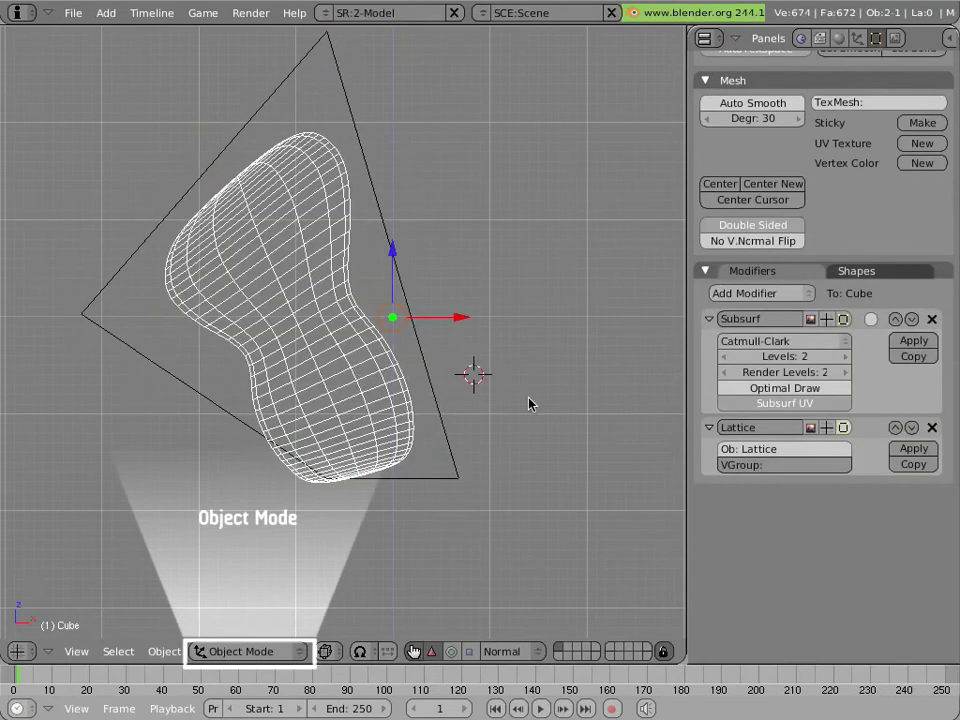
Step: Set the Lattice modifier's vertex group to 'lat', comparing solid and wireframe views
{"action": "left_click", "coordinate": [825, 467]}
{"action": "type", "text": "lat"}
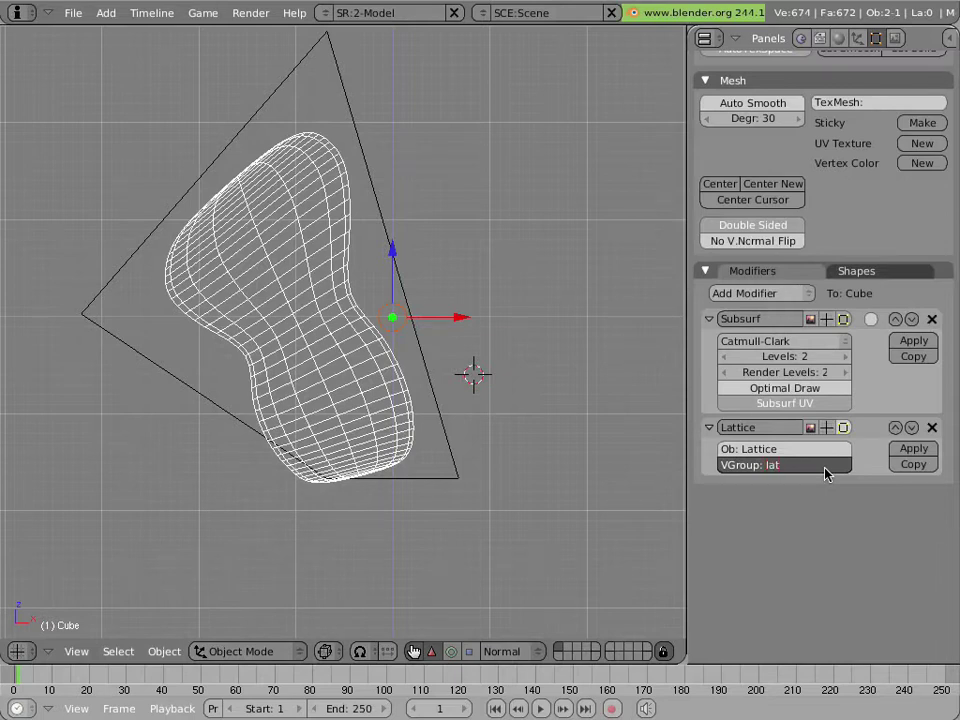
{"action": "key", "text": "Return"}
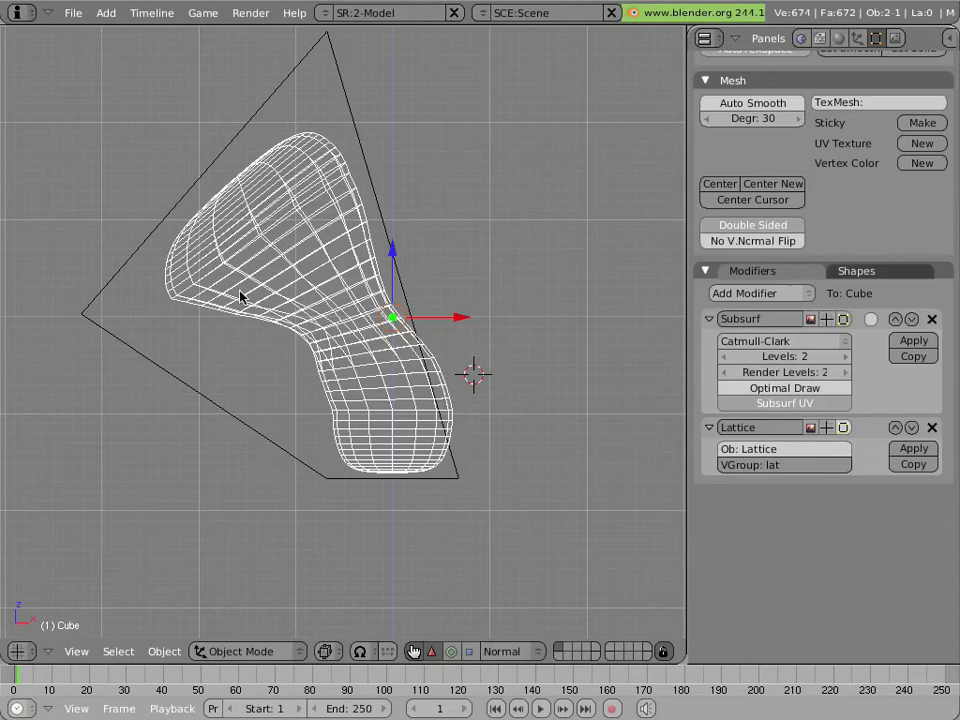
{"action": "key", "text": "z"}
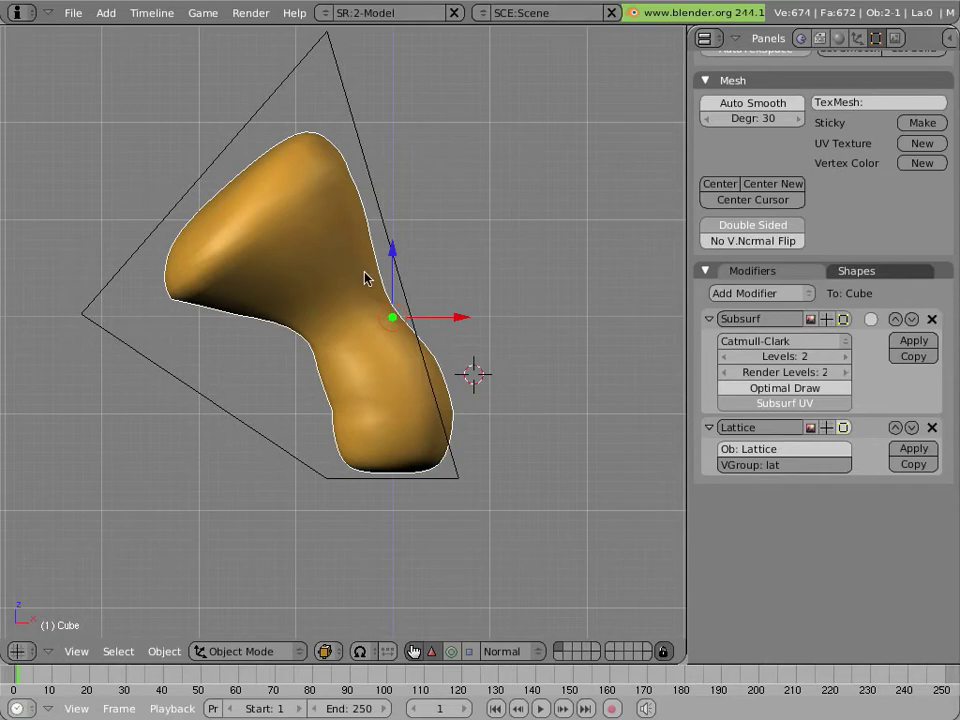
{"action": "key", "text": "z"}
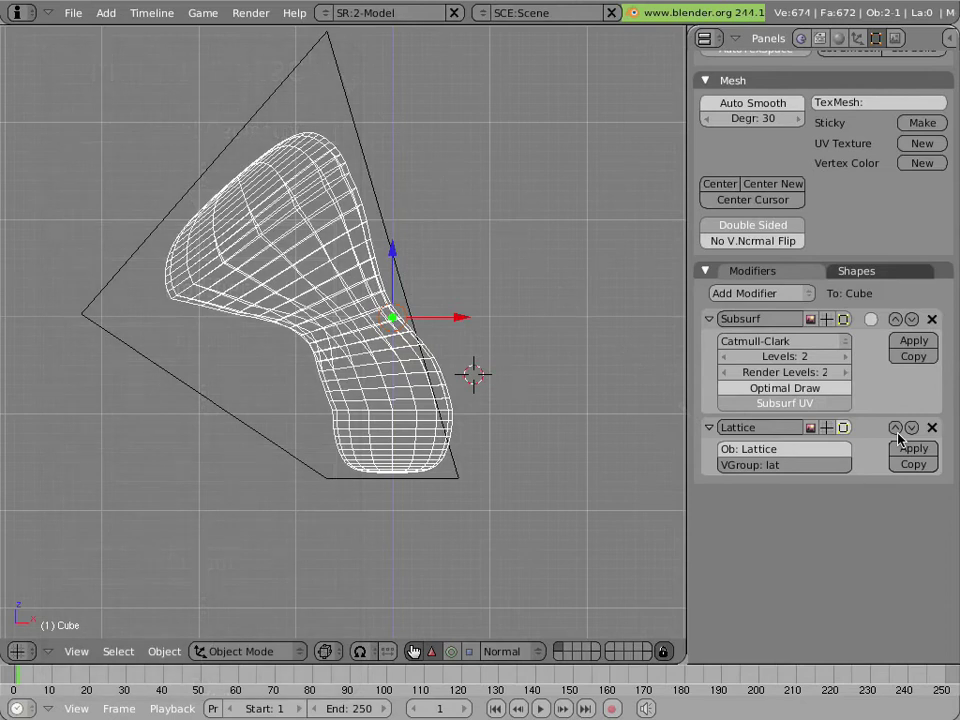
Step: Move the Lattice modifier above Subsurf, then select the Lattice object
{"action": "left_click", "coordinate": [895, 428]}
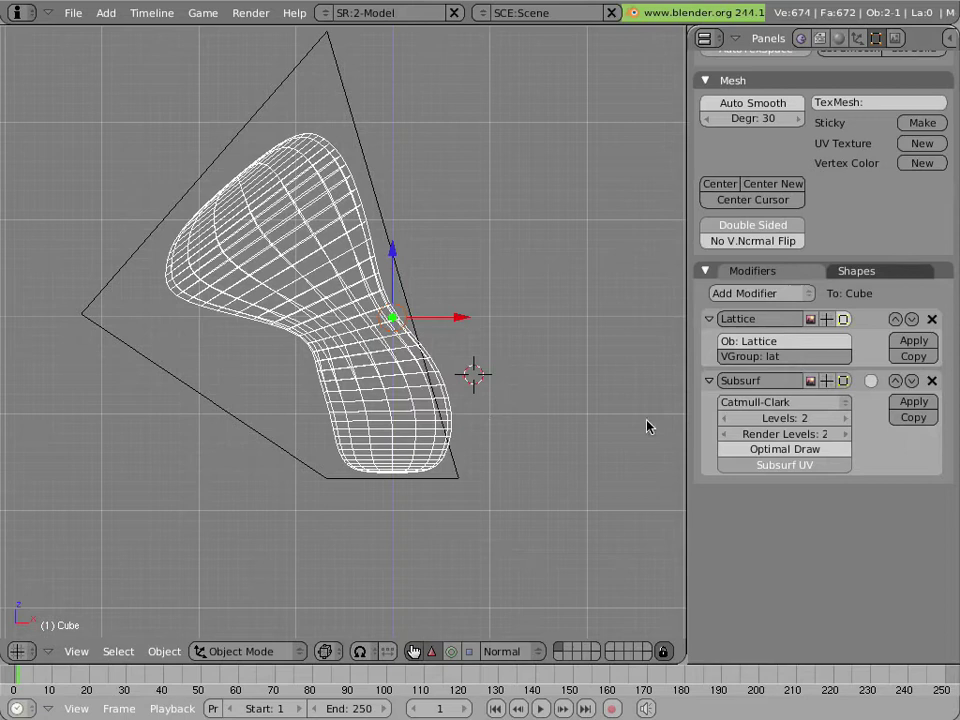
{"action": "left_click", "coordinate": [912, 320]}
{"action": "key", "text": "z"}
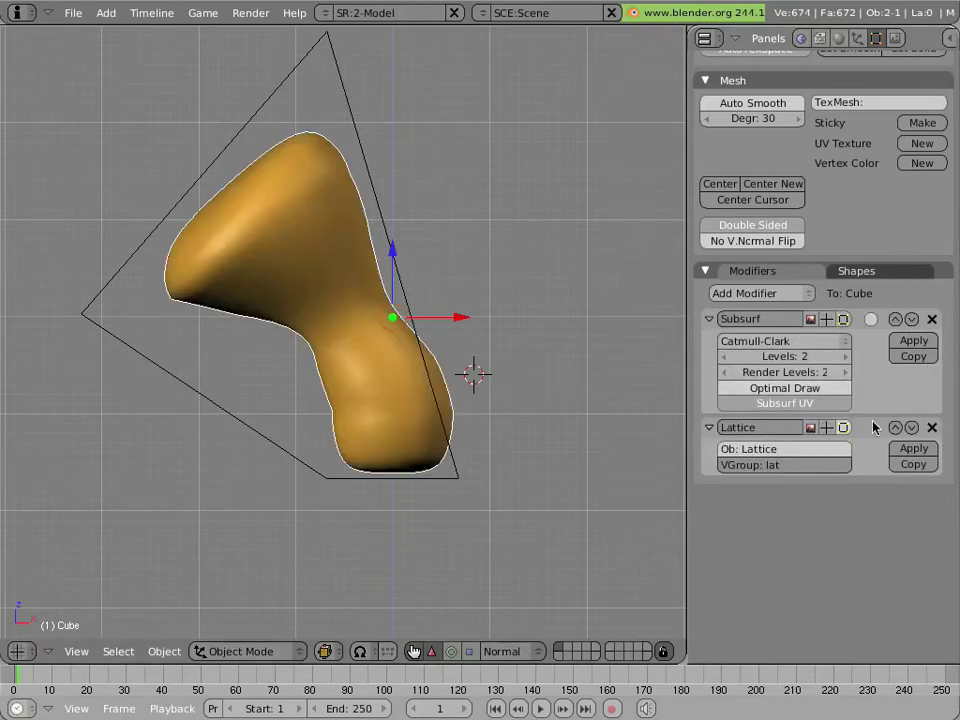
{"action": "left_click", "coordinate": [896, 427]}
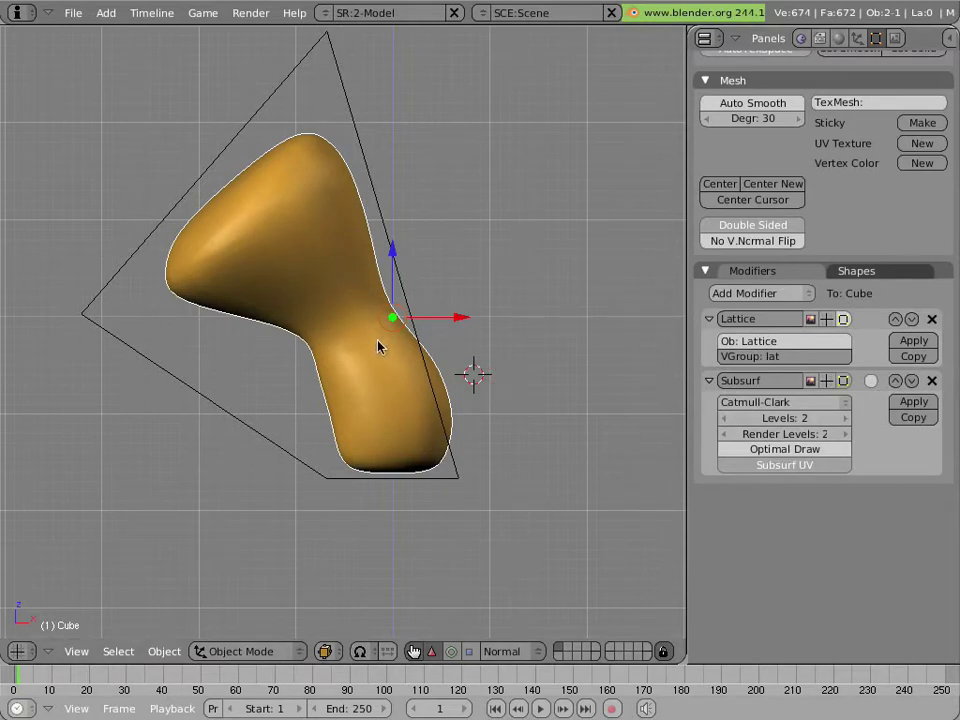
{"action": "right_click", "coordinate": [170, 219]}
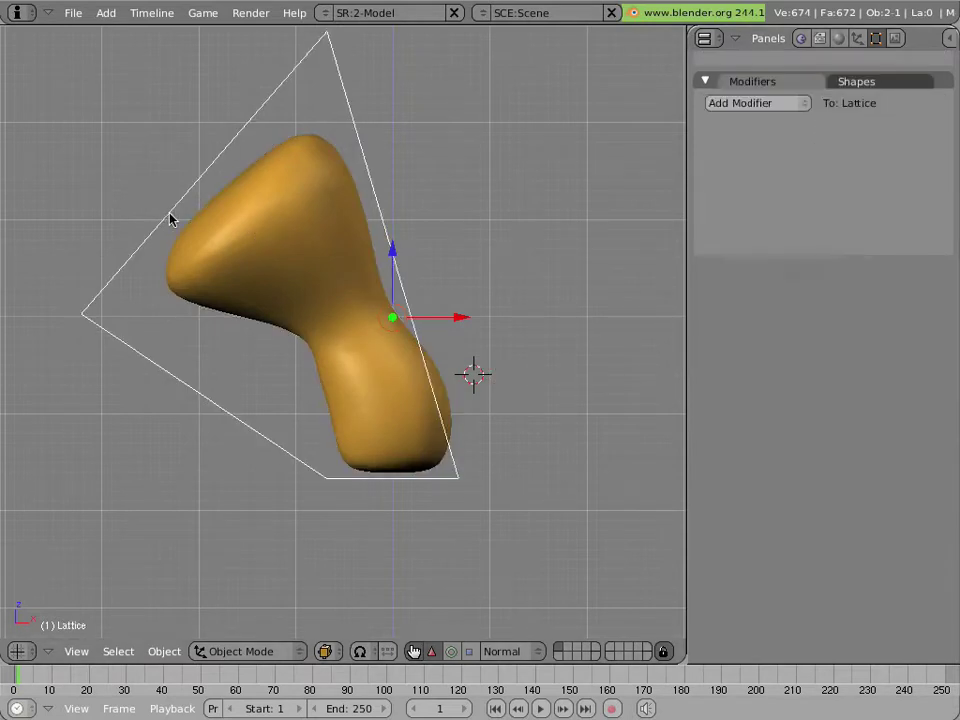
Step: Undo the lattice point edits so it returns to a regular rectangle
{"action": "key", "text": "Tab"}
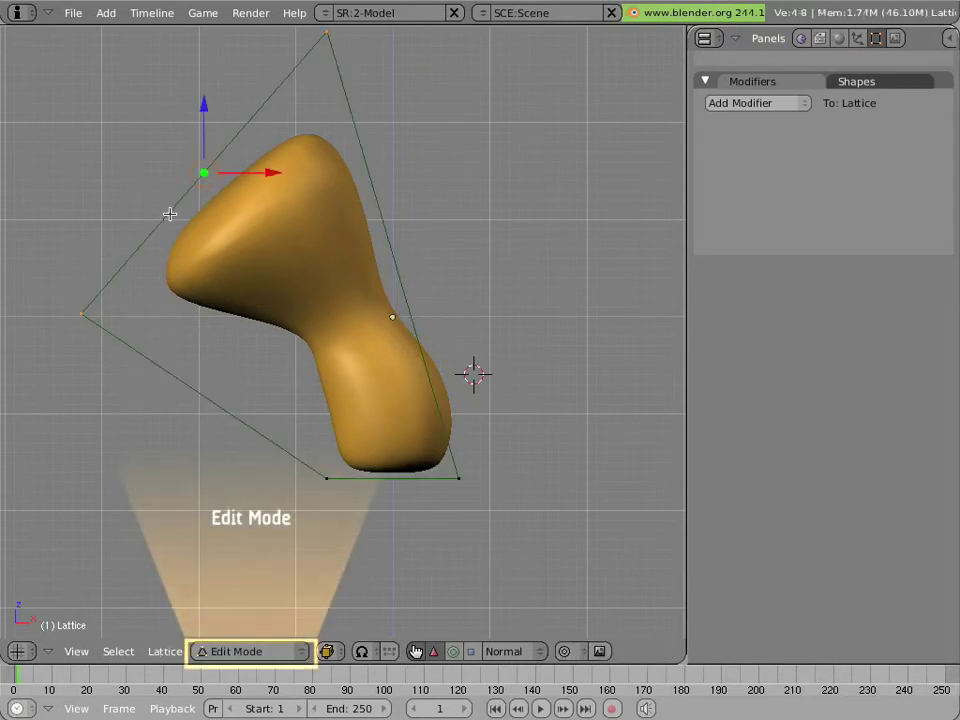
{"action": "key", "text": "ctrl+z"}
{"action": "key", "text": "ctrl+z"}
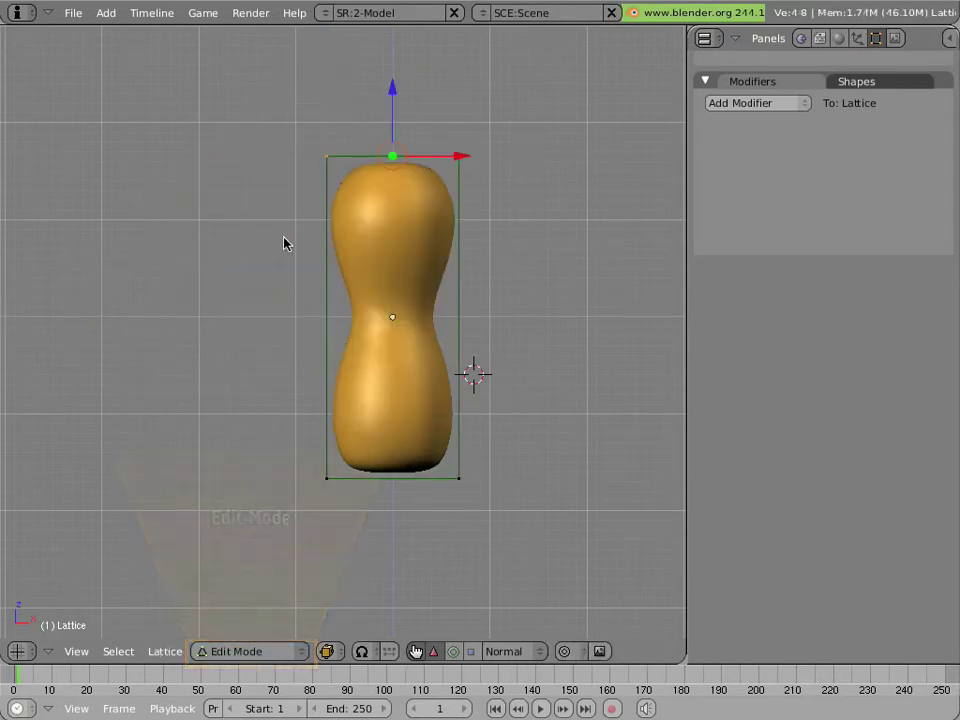
{"action": "key", "text": "Tab"}
Step: Select the lattice and raise its U resolution from 2 to 3
{"action": "right_click", "coordinate": [366, 250]}
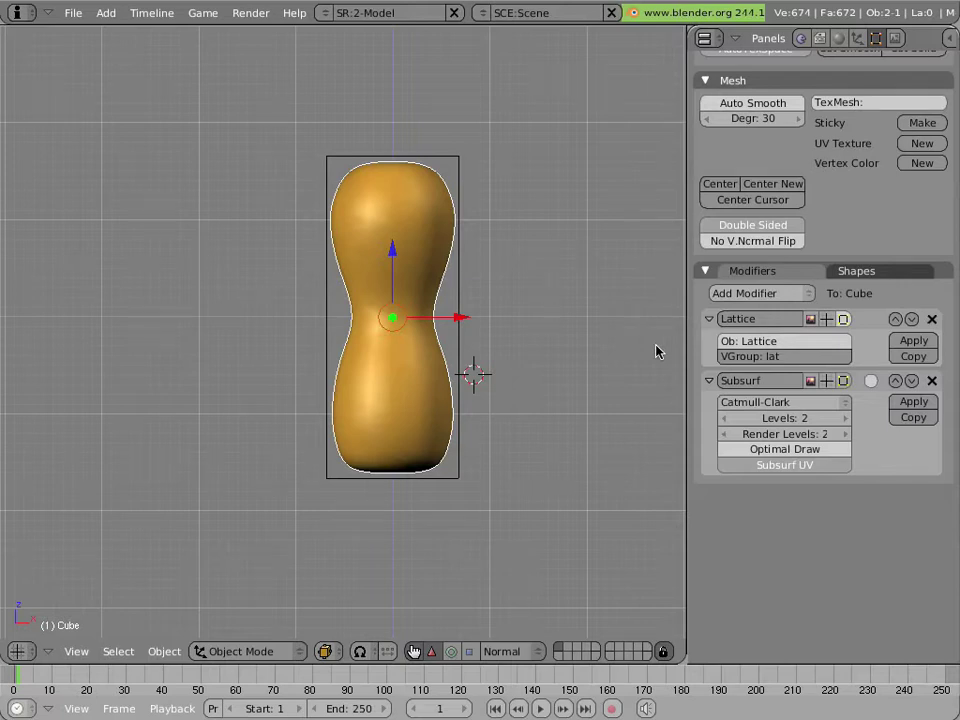
{"action": "right_click", "coordinate": [443, 158]}
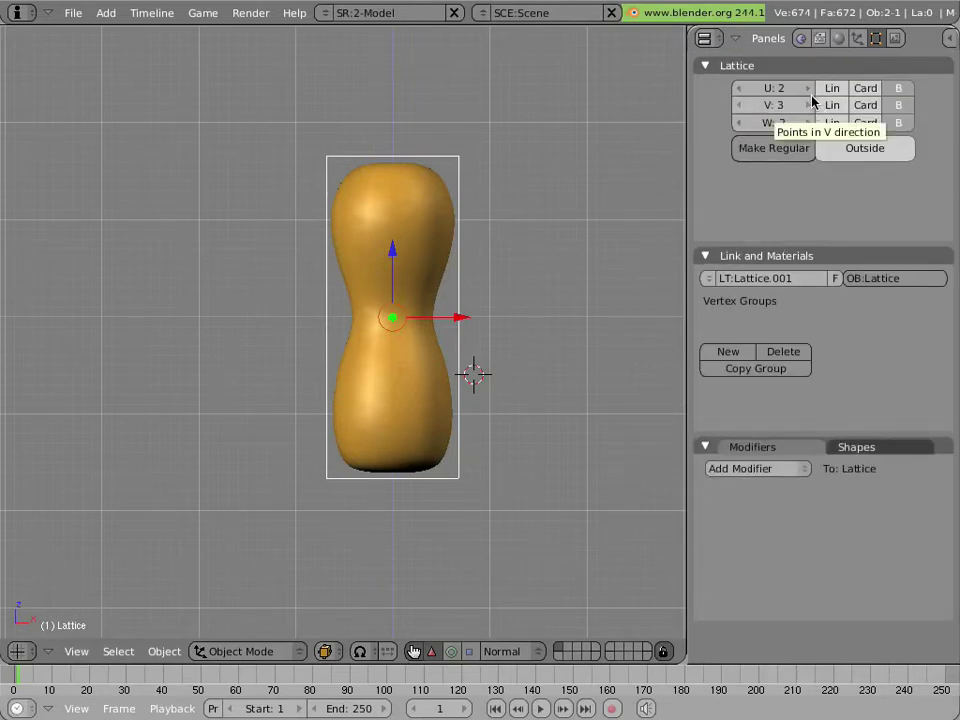
{"action": "left_click", "coordinate": [808, 88]}
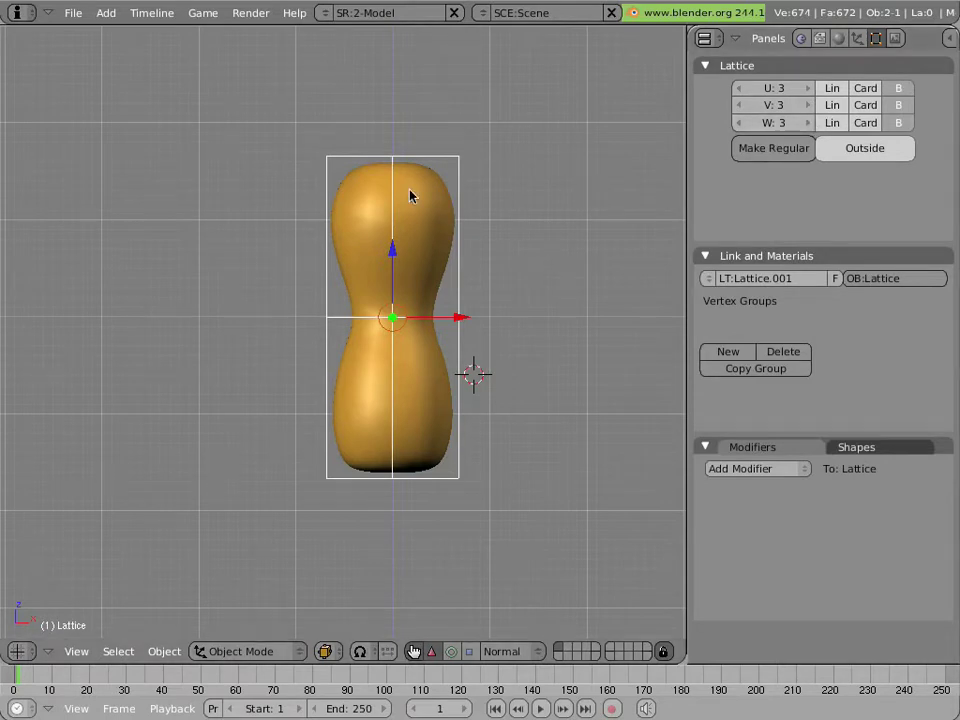
Step: Box-select the lattice's top row of points and hook them to a new empty
{"action": "key", "text": "Tab"}
{"action": "right_click", "coordinate": [473, 169]}
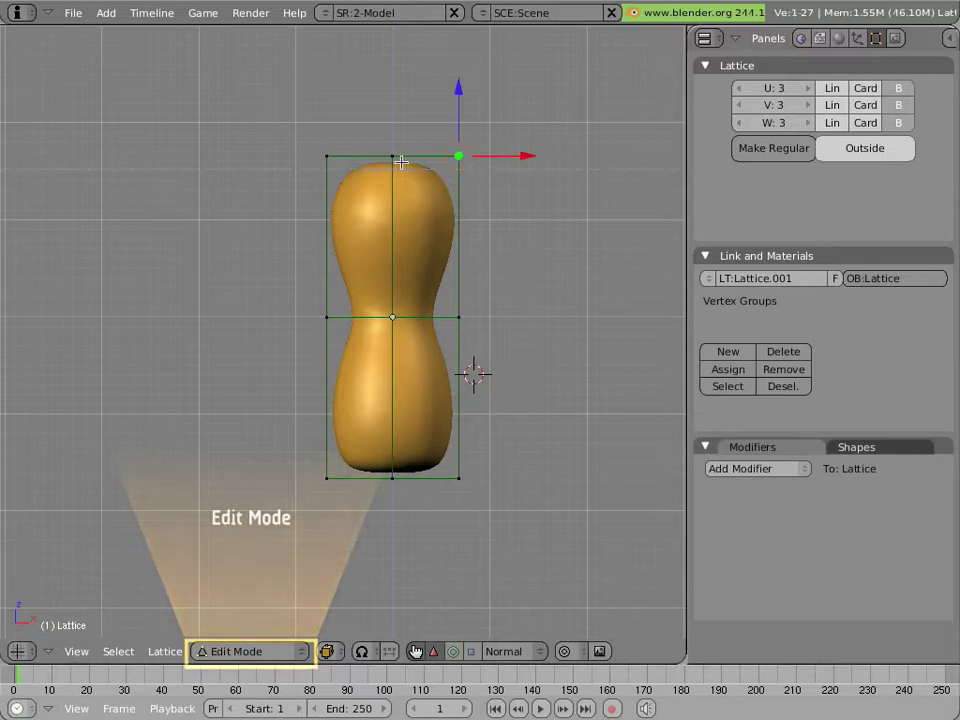
{"action": "key", "text": "b"}
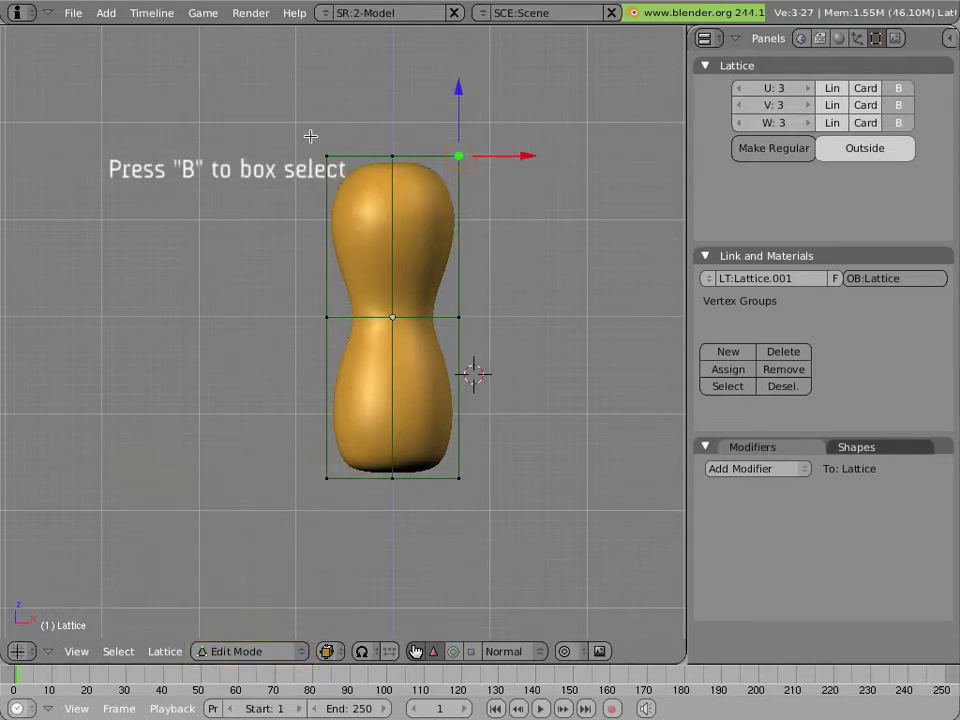
{"action": "left_click_drag", "start_coordinate": [294, 124], "coordinate": [528, 204]}
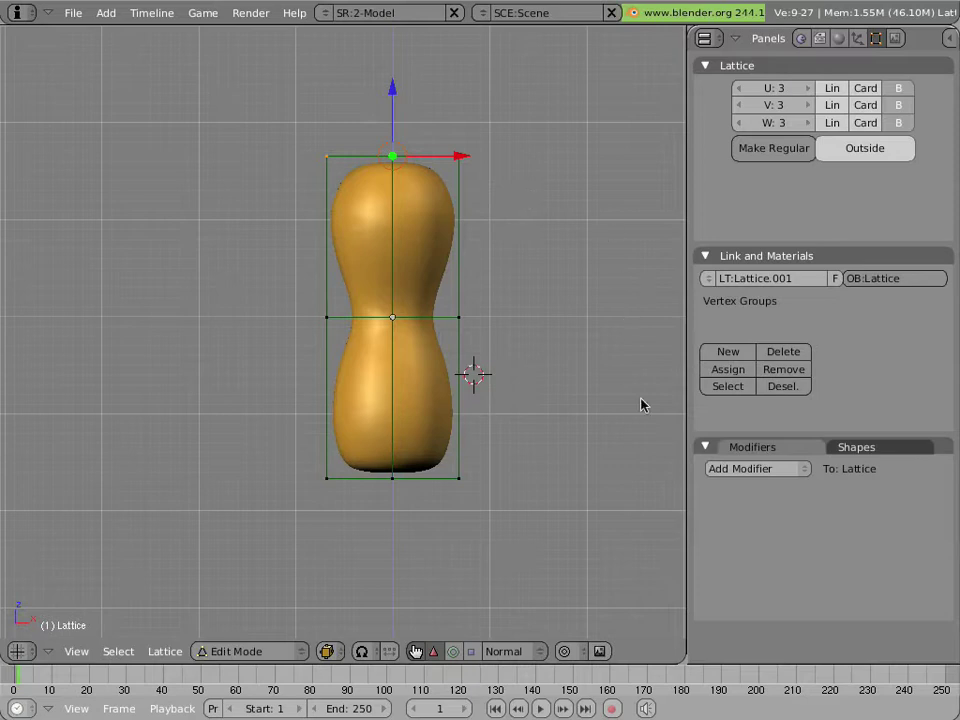
{"action": "left_click", "coordinate": [782, 473]}
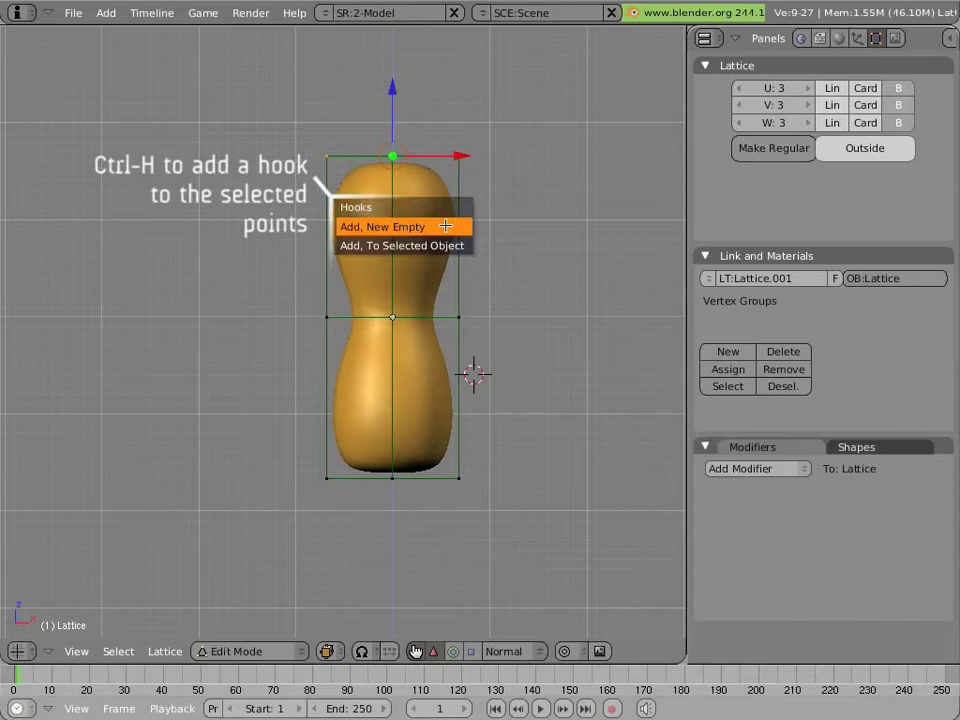
{"action": "left_click", "coordinate": [446, 226]}
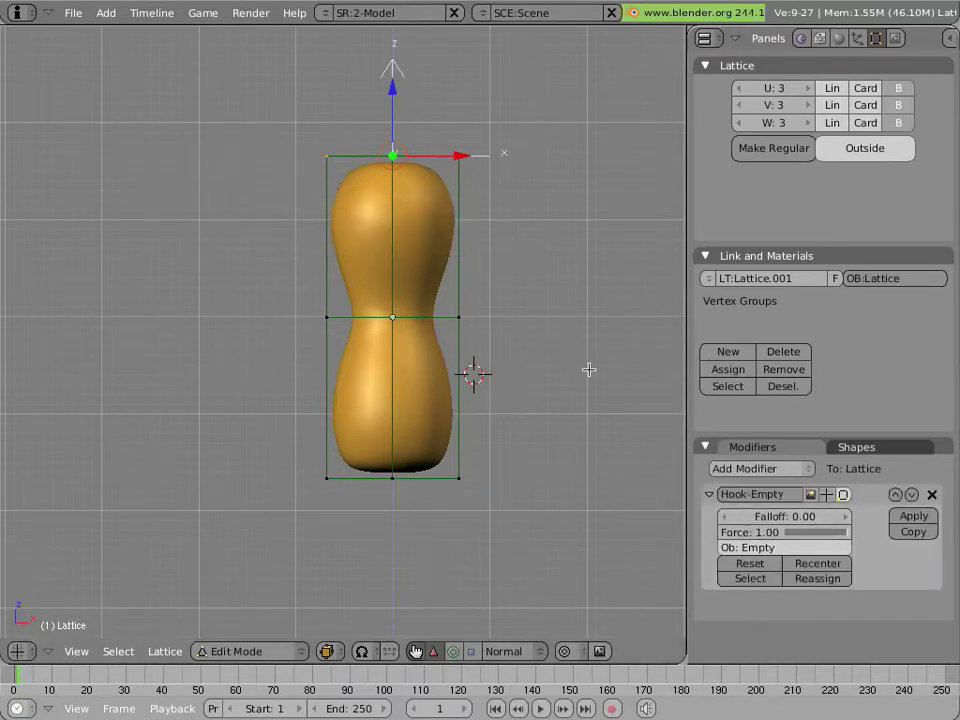
Step: Test-move the hook empty to check that it bends the top, then cancel
{"action": "key", "text": "Tab"}
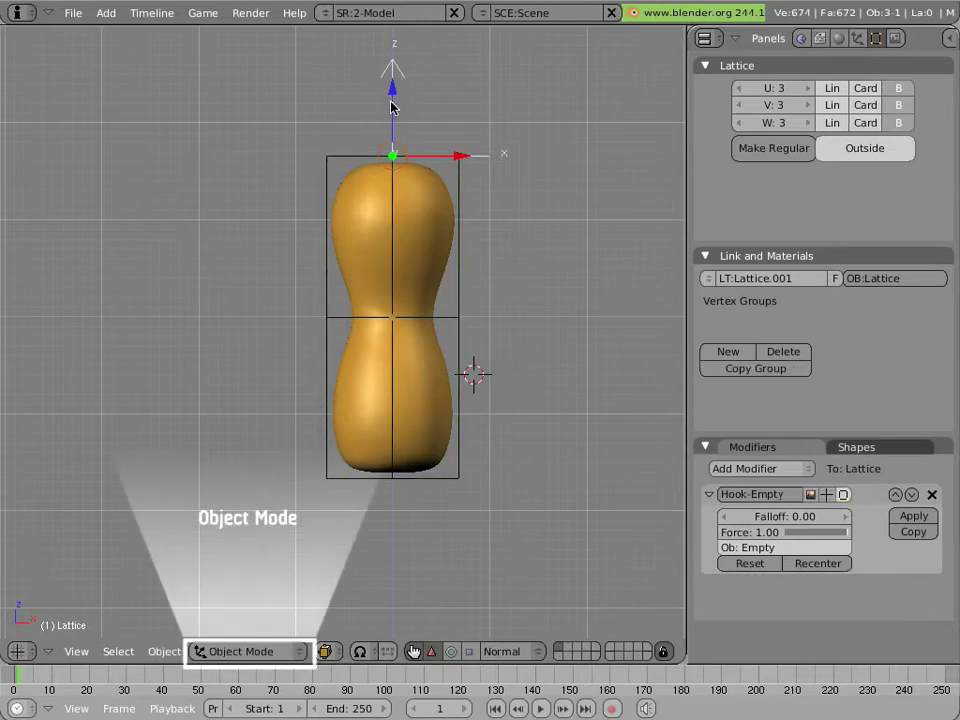
{"action": "right_click", "coordinate": [392, 100]}
{"action": "key", "text": "g"}
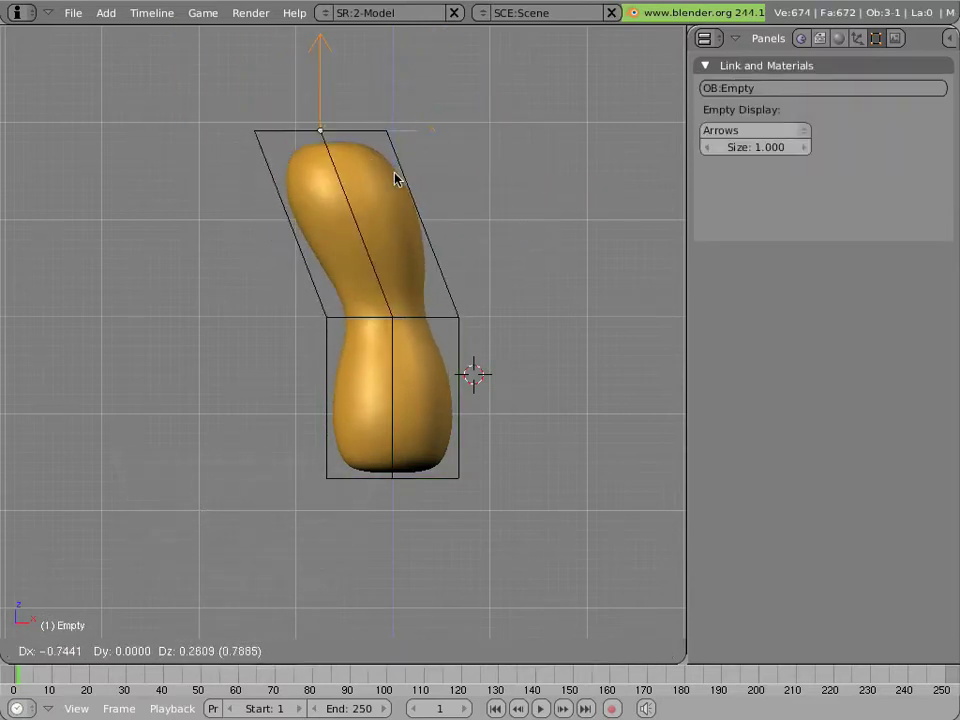
{"action": "right_click", "coordinate": [388, 181]}
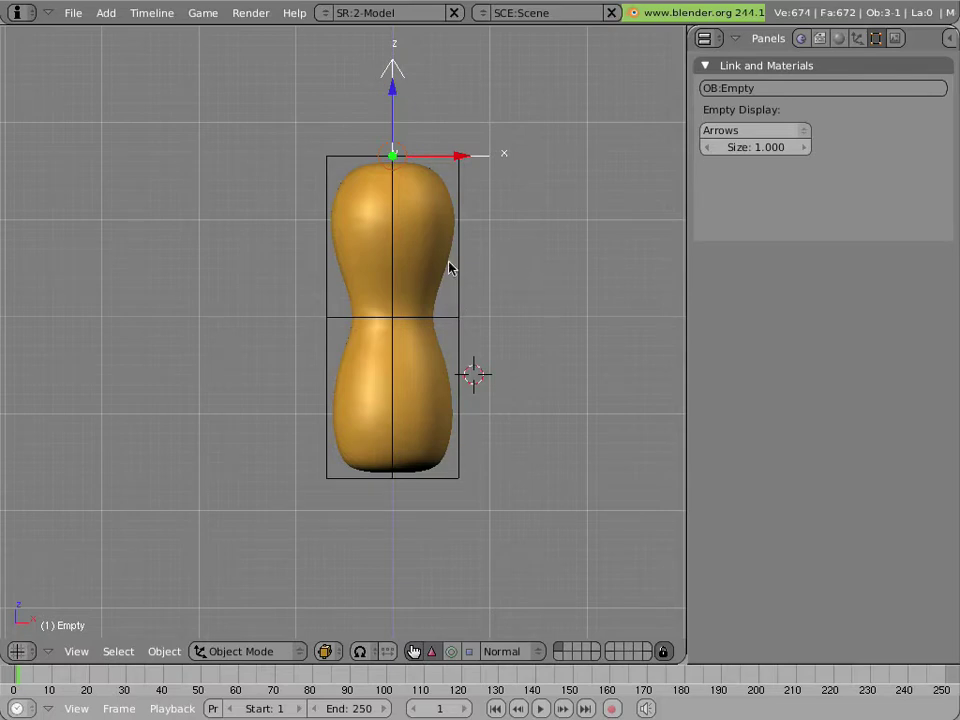
Step: Reselect the Cube and show its Lattice (group 'lat') and Subsurf modifiers
{"action": "right_click", "coordinate": [456, 268]}
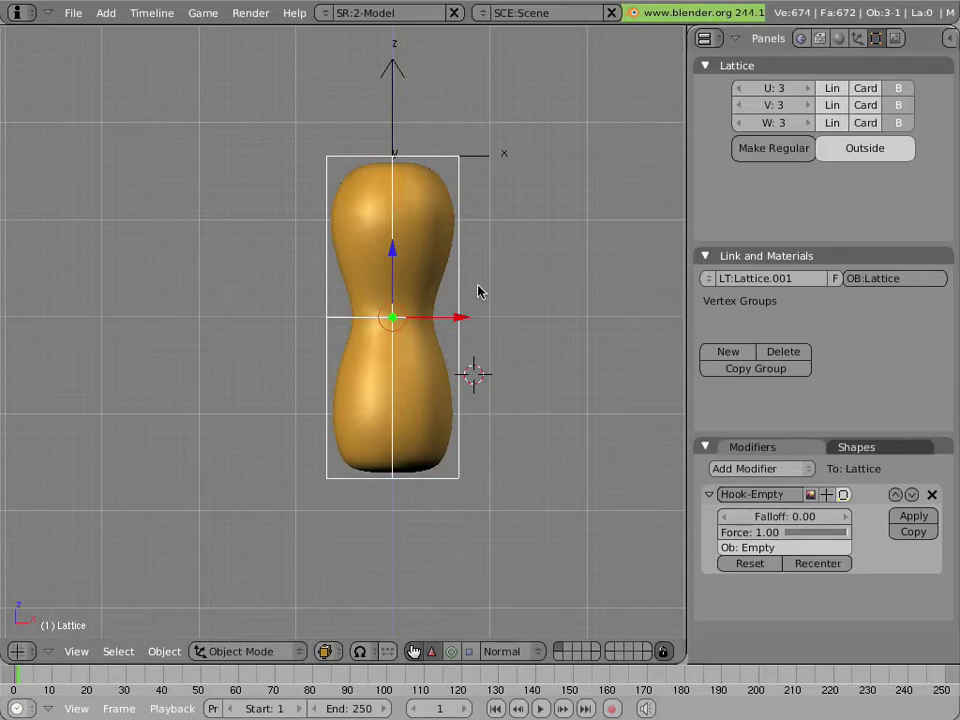
{"action": "right_click", "coordinate": [430, 227]}
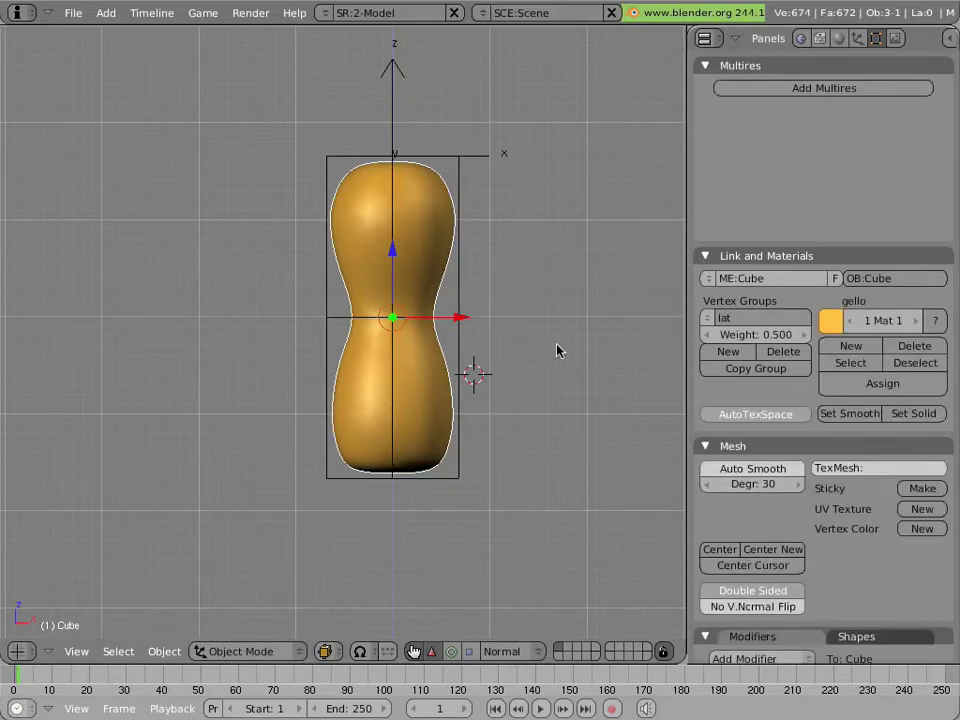
{"action": "scroll", "coordinate": [829, 362], "scroll_direction": "down", "scroll_amount": 5}
{"action": "scroll", "coordinate": [829, 361], "scroll_direction": "down", "scroll_amount": 1}
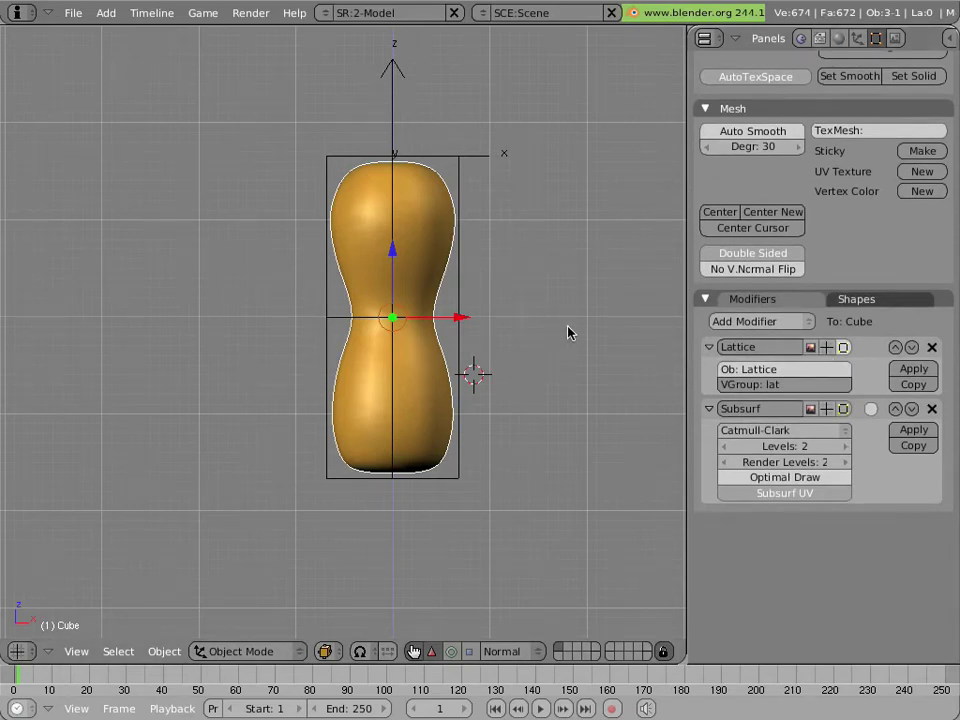
Step: Add an armature and snap it to the Cube's centre via the 3D cursor
{"action": "key", "text": "space"}
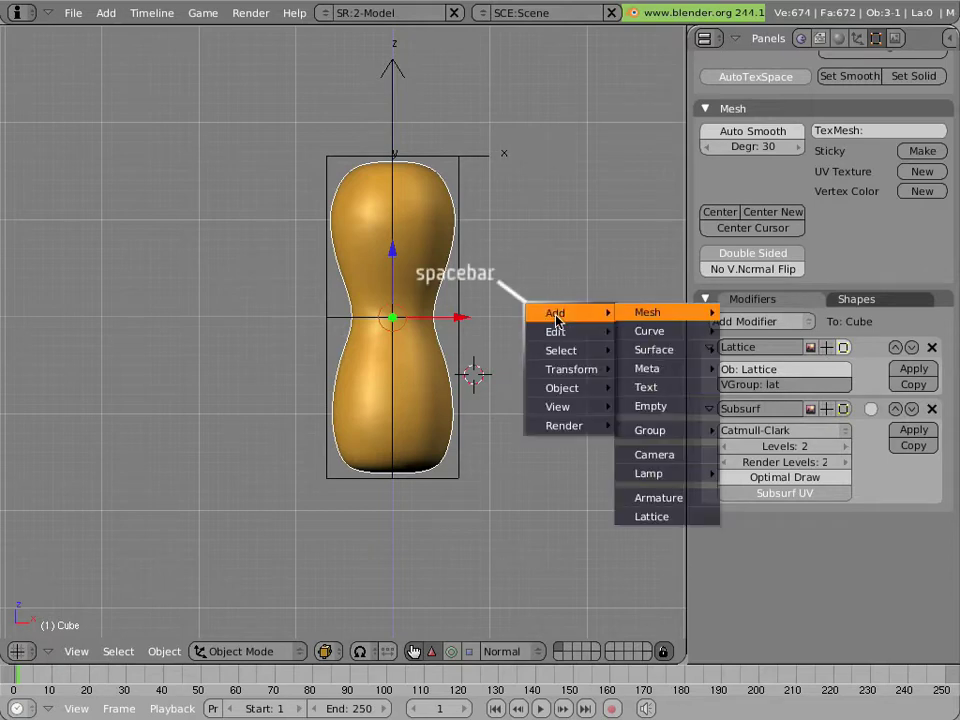
{"action": "mouse_move", "coordinate": [650, 473]}
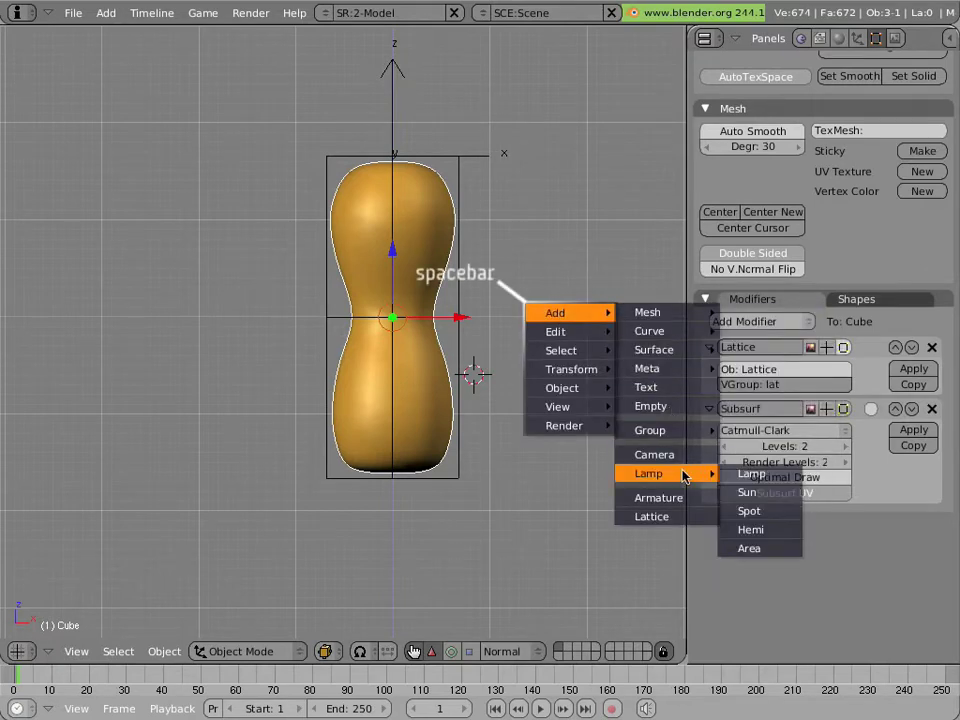
{"action": "left_click", "coordinate": [676, 497]}
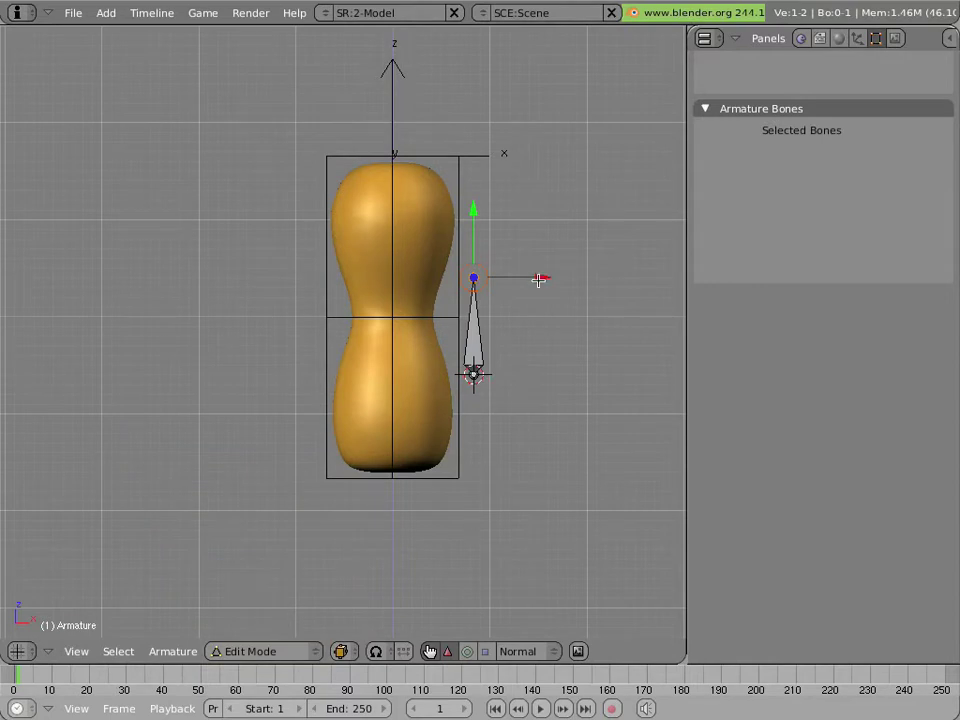
{"action": "key", "text": "Tab"}
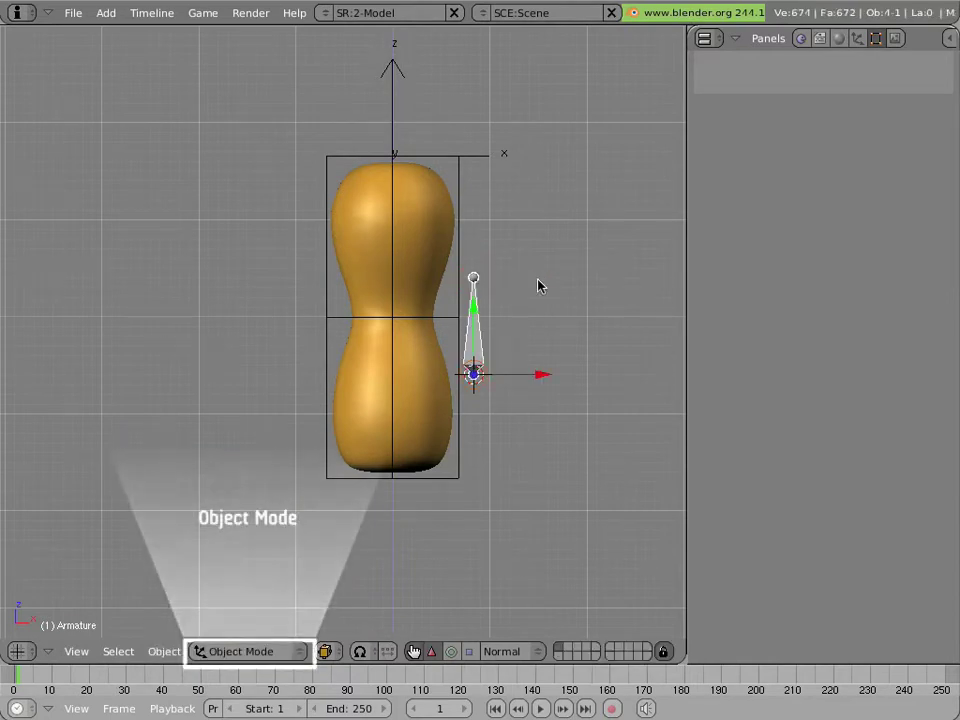
{"action": "right_click", "coordinate": [414, 258]}
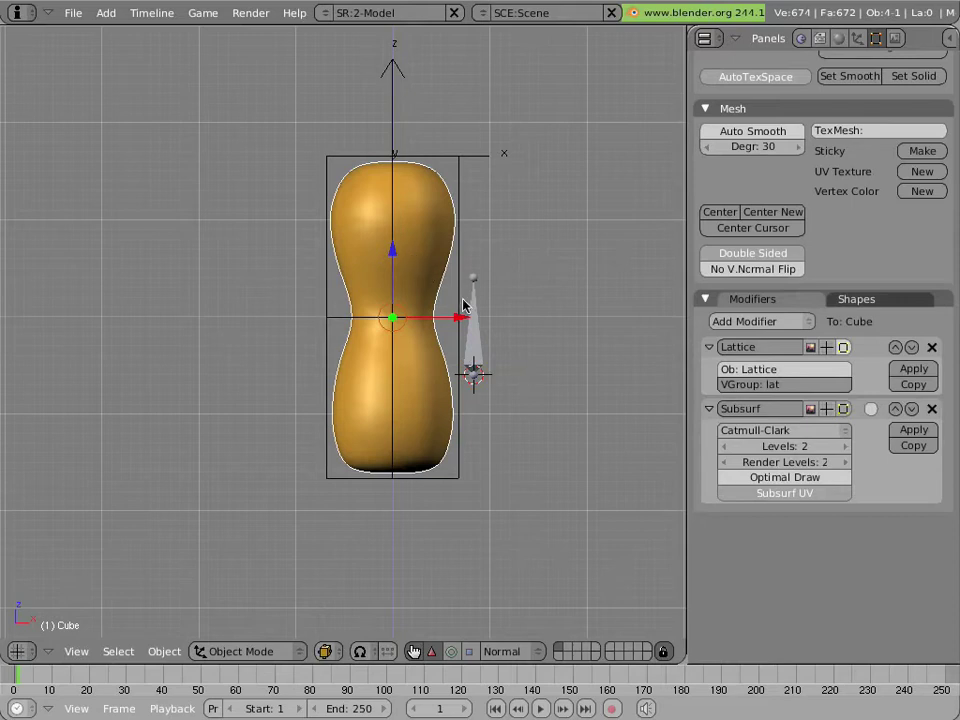
{"action": "key", "text": "shift+s"}
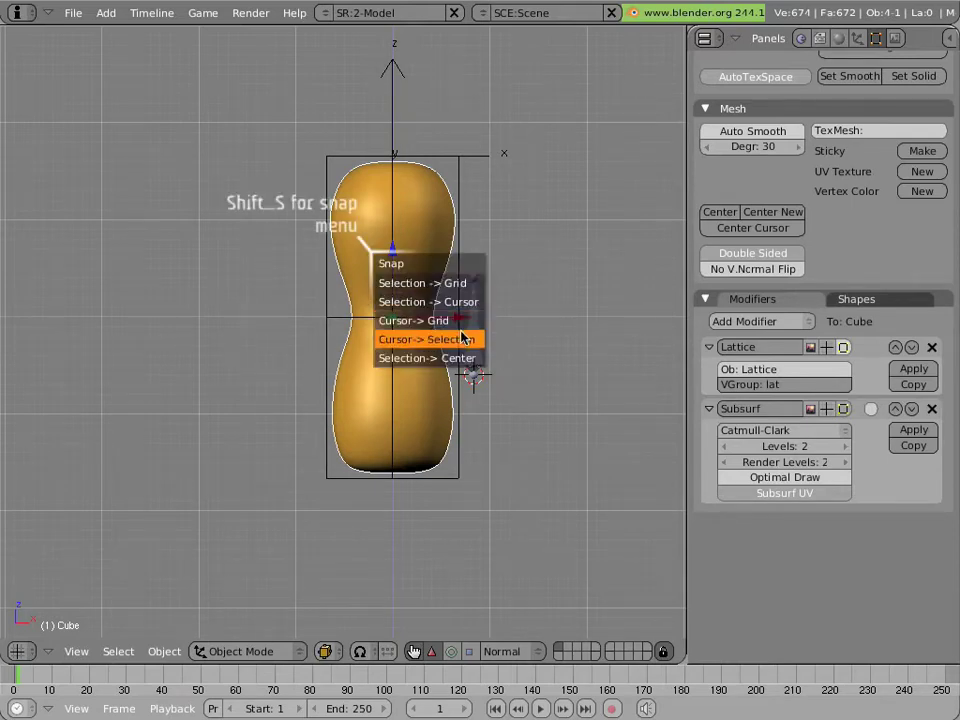
{"action": "left_click", "coordinate": [468, 335]}
{"action": "right_click", "coordinate": [468, 333]}
{"action": "key", "text": "shift+s"}
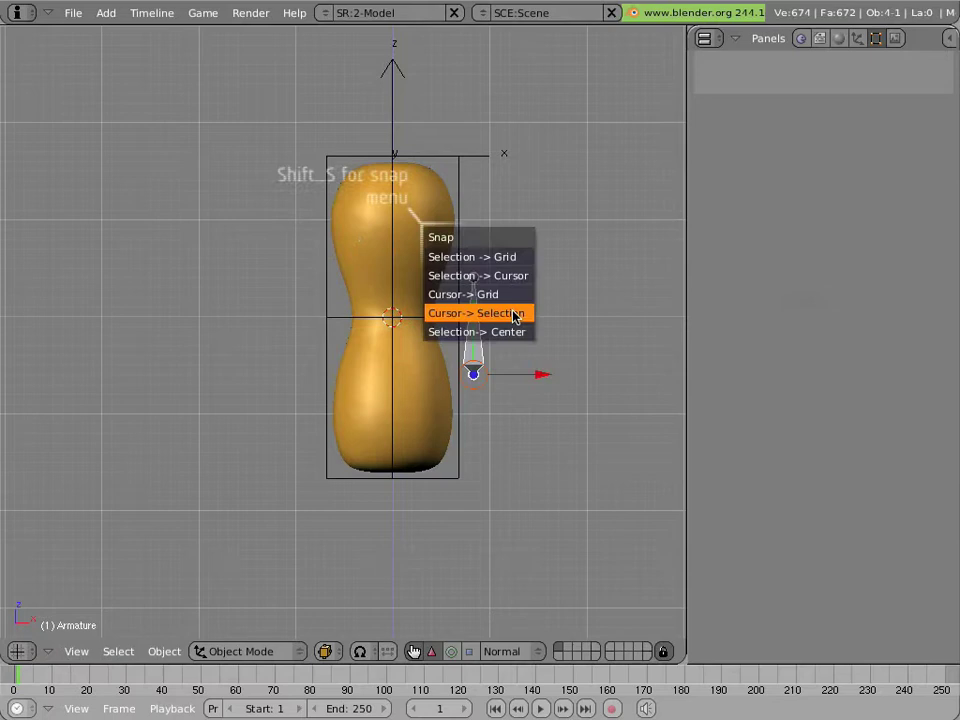
{"action": "left_click", "coordinate": [505, 277]}
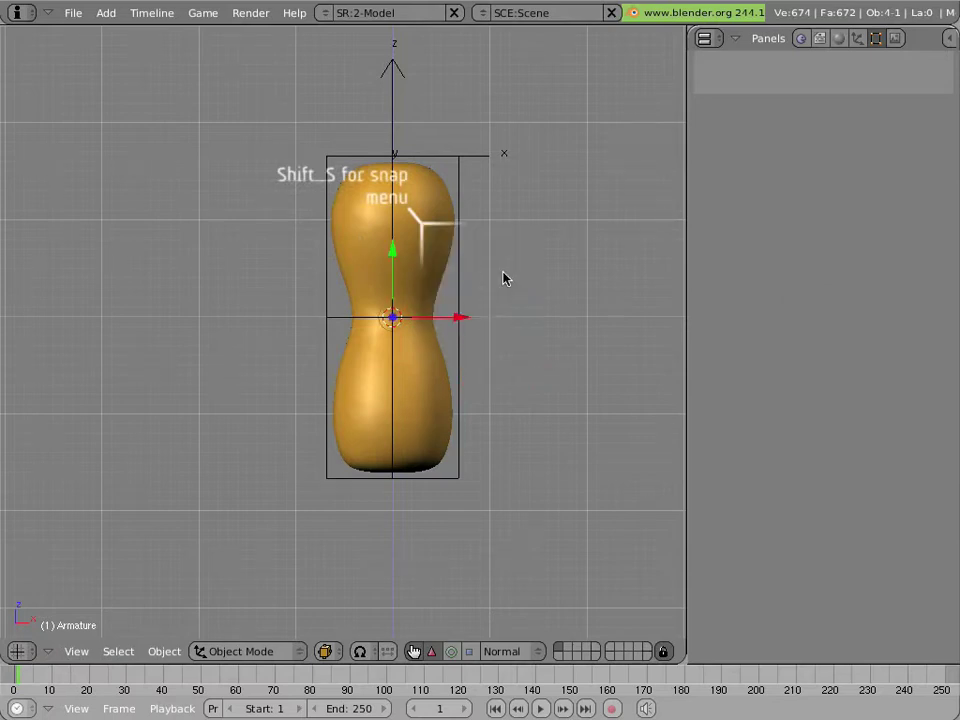
Step: In wireframe view, clear the armature's location and apply its scale and rotation
{"action": "key", "text": "z"}
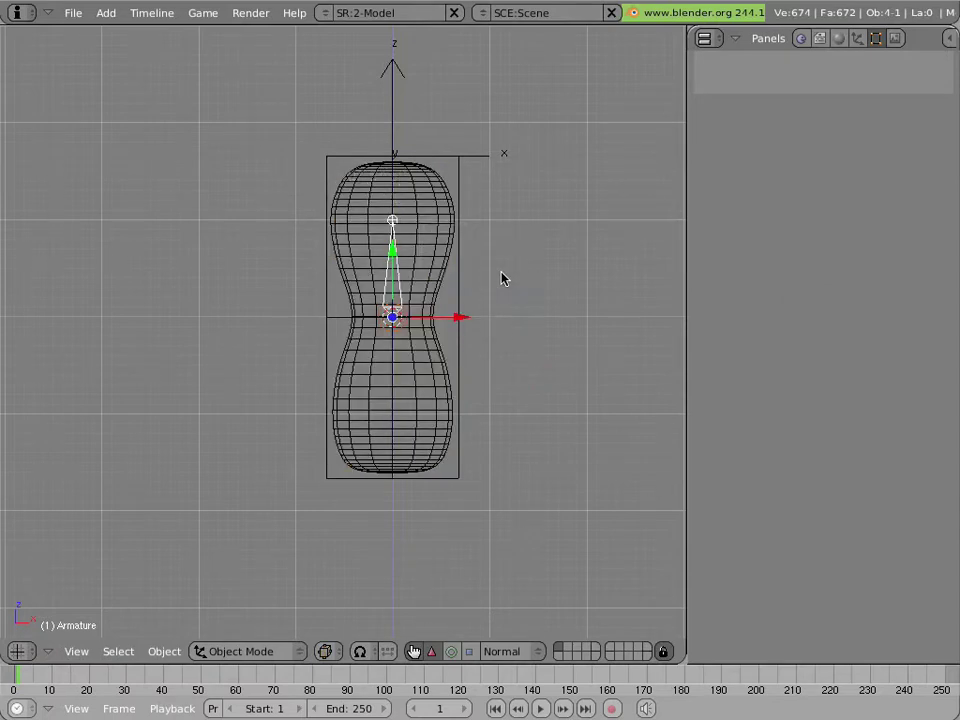
{"action": "key", "text": "alt+g"}
{"action": "left_click", "coordinate": [502, 276]}
{"action": "key", "text": "ctrl+a"}
{"action": "left_click", "coordinate": [414, 327]}
Step: Add a new bone in armature edit mode and move it down into the lower half
{"action": "key", "text": "Tab"}
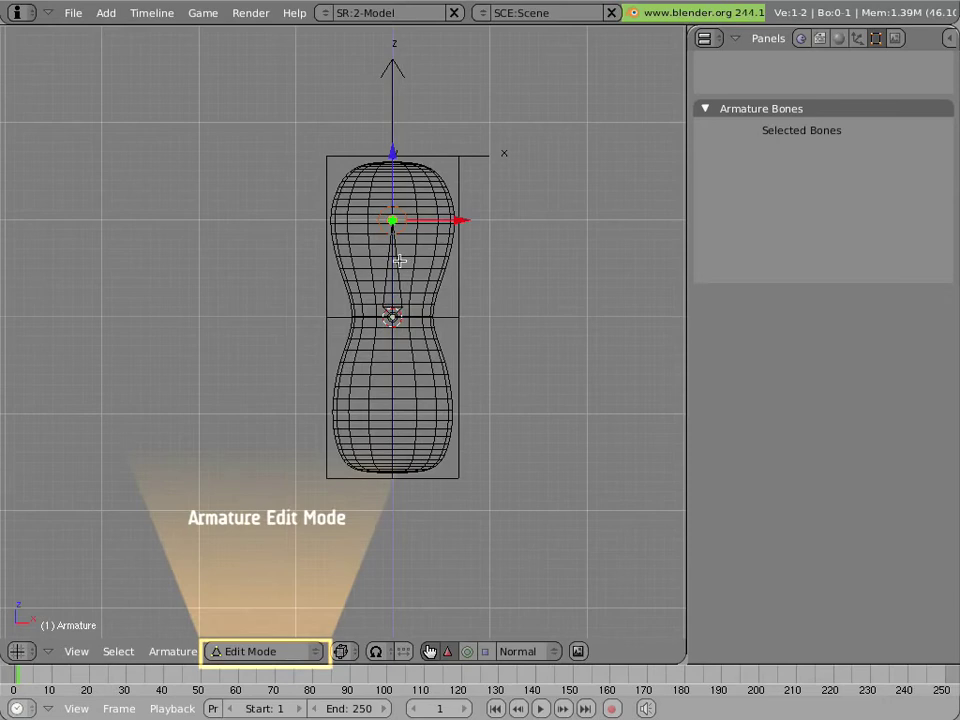
{"action": "key", "text": "space"}
{"action": "left_click", "coordinate": [500, 257]}
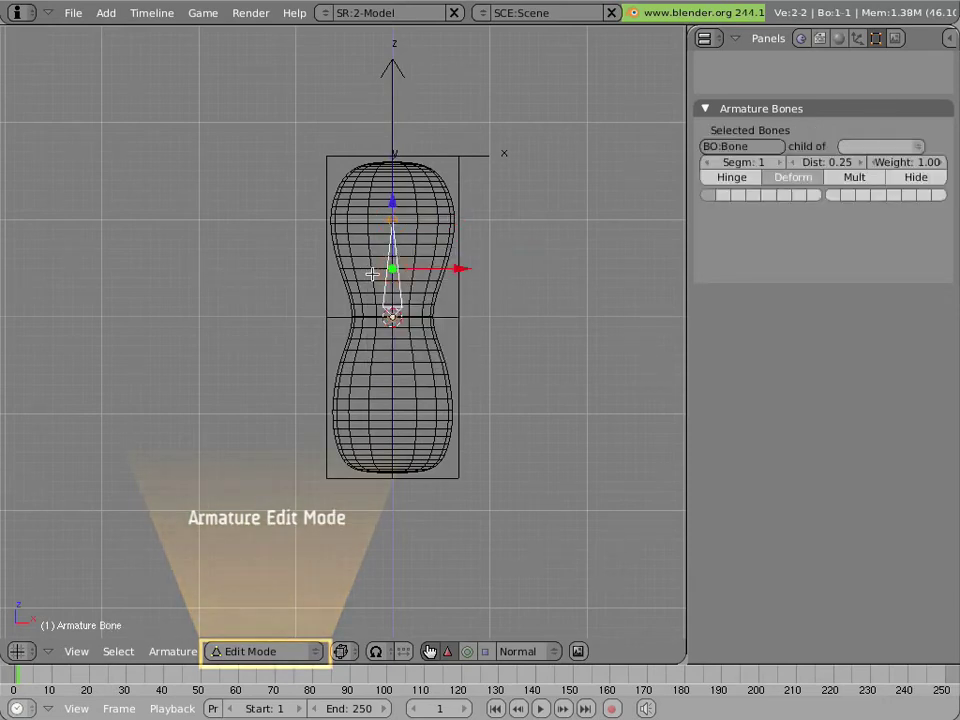
{"action": "key", "text": "g"}
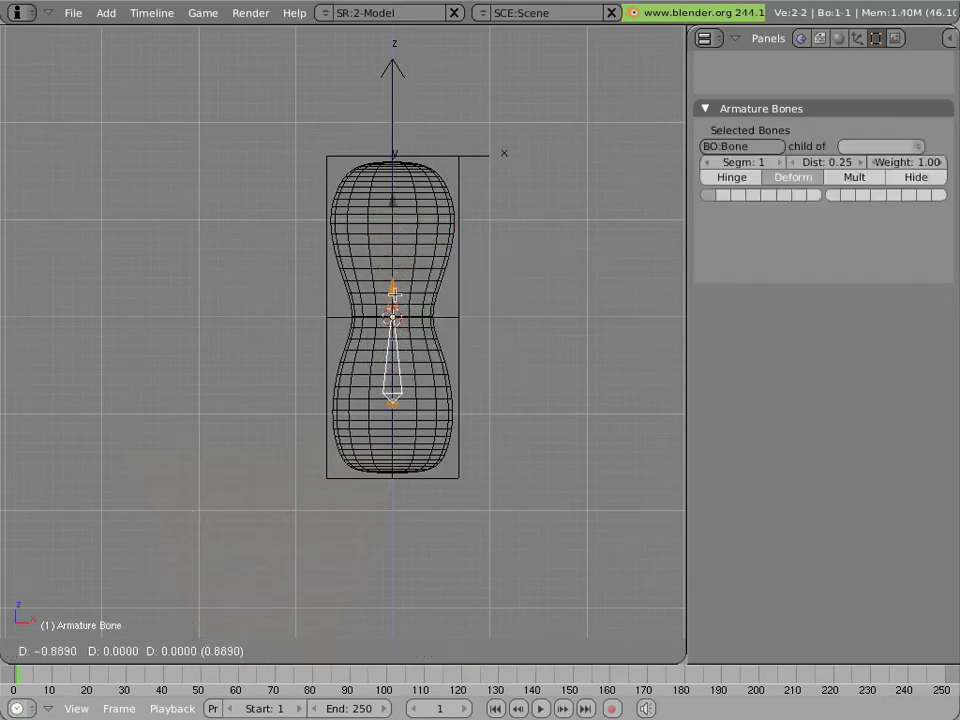
{"action": "left_click", "coordinate": [390, 357]}
Step: Raise the bone's tip vertically to the top of the Cube, then select the whole bone
{"action": "right_click", "coordinate": [429, 389]}
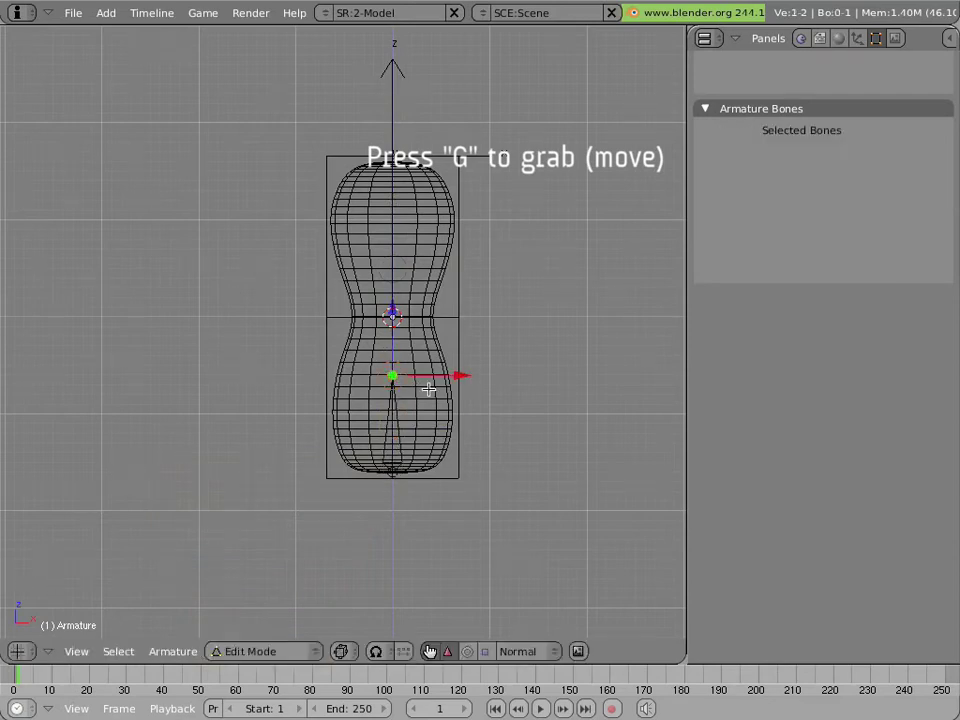
{"action": "key", "text": "g"}
{"action": "key", "text": "z"}
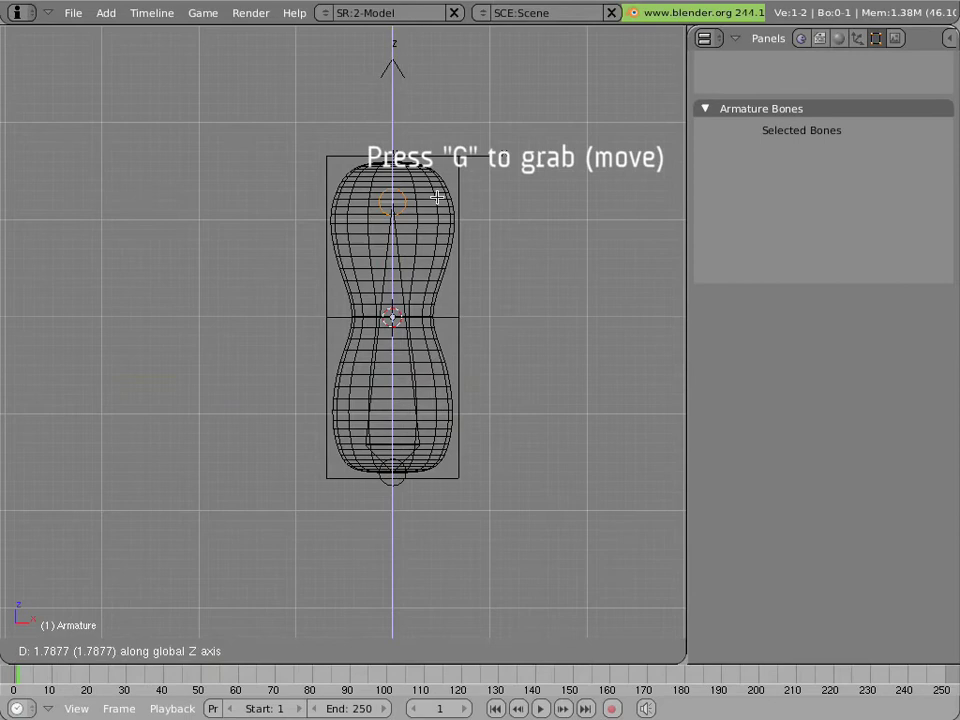
{"action": "left_click", "coordinate": [437, 177]}
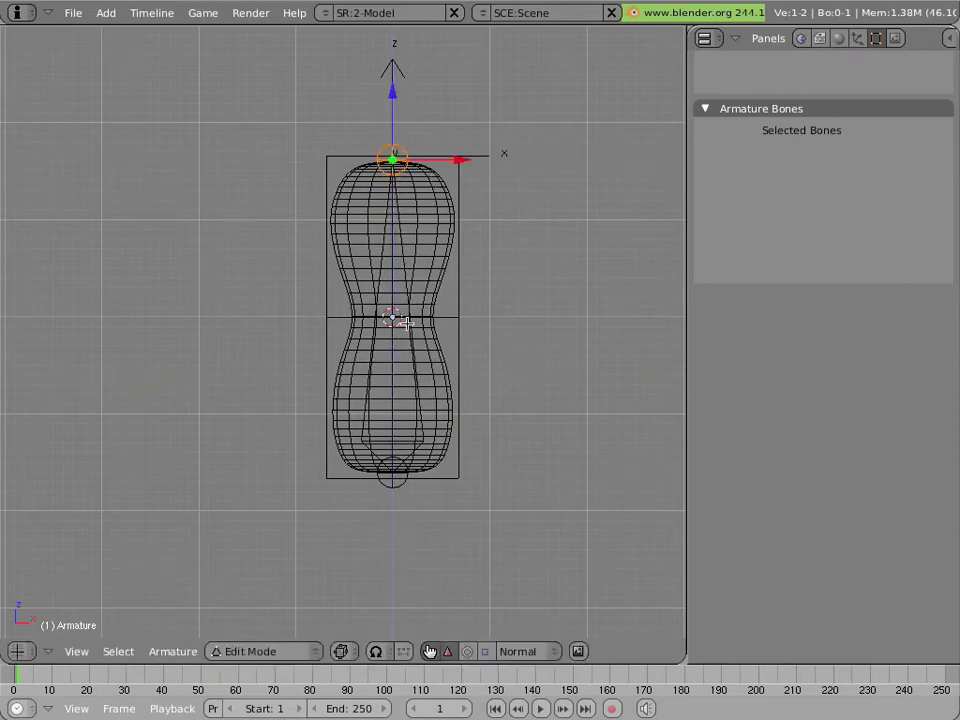
{"action": "right_click", "coordinate": [395, 470]}
{"action": "right_click", "coordinate": [398, 152]}
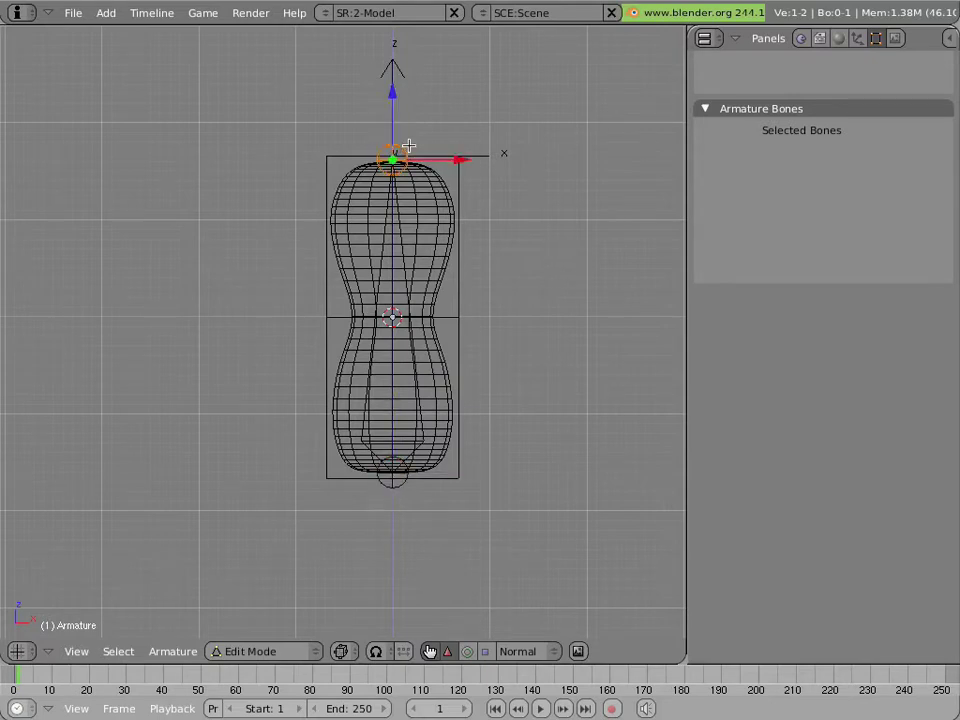
{"action": "right_click", "coordinate": [419, 365]}
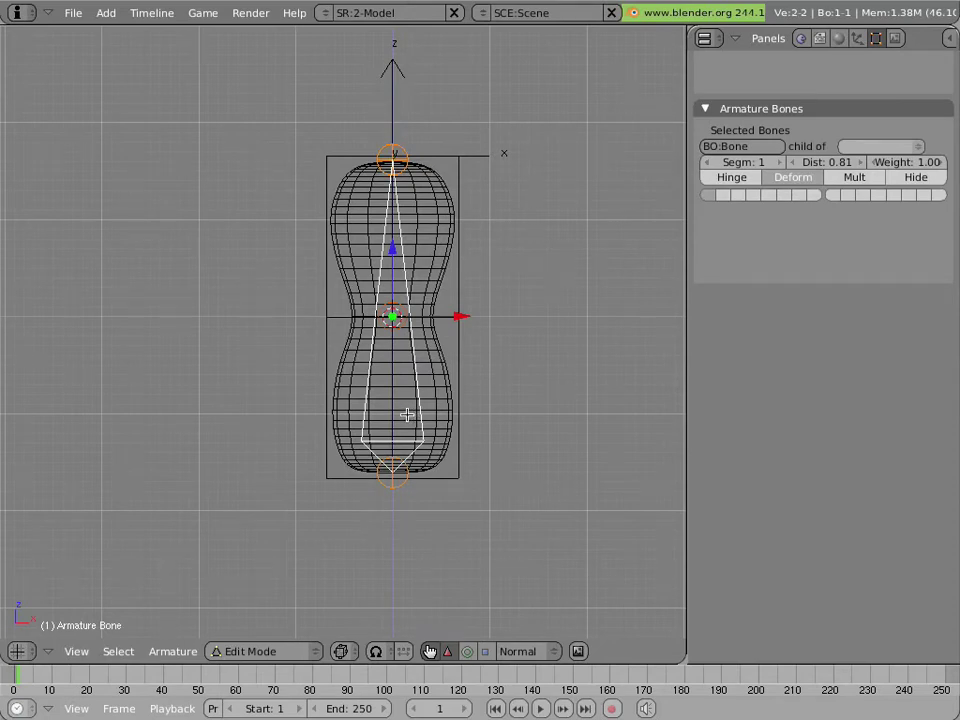
Step: Subdivide the bone into two, then delete the upper bone Bone.001
{"action": "key", "text": "w"}
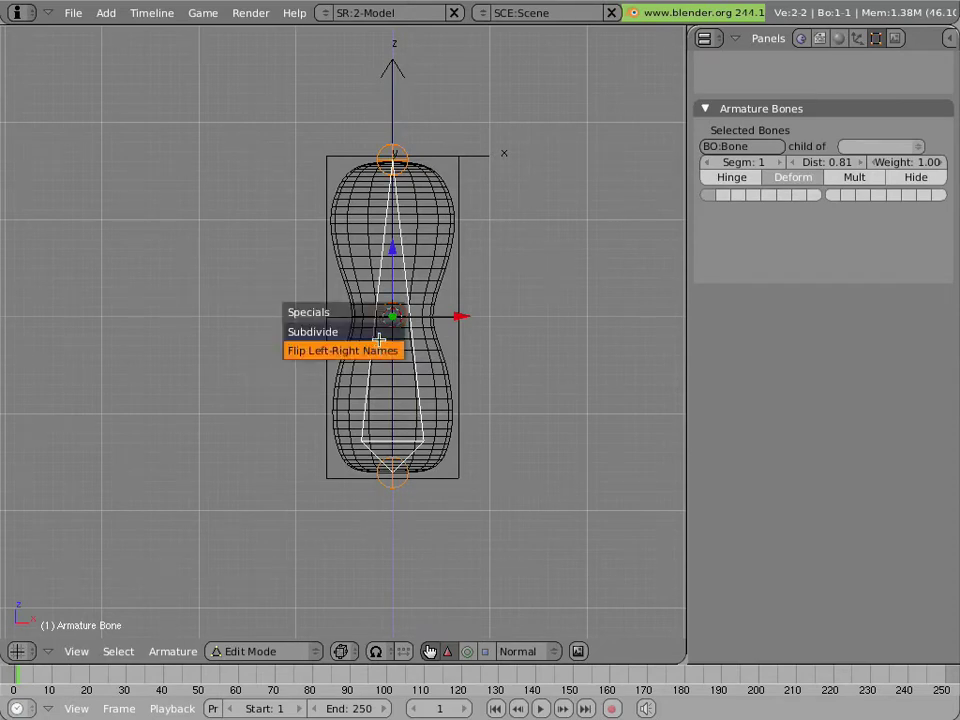
{"action": "left_click", "coordinate": [379, 332]}
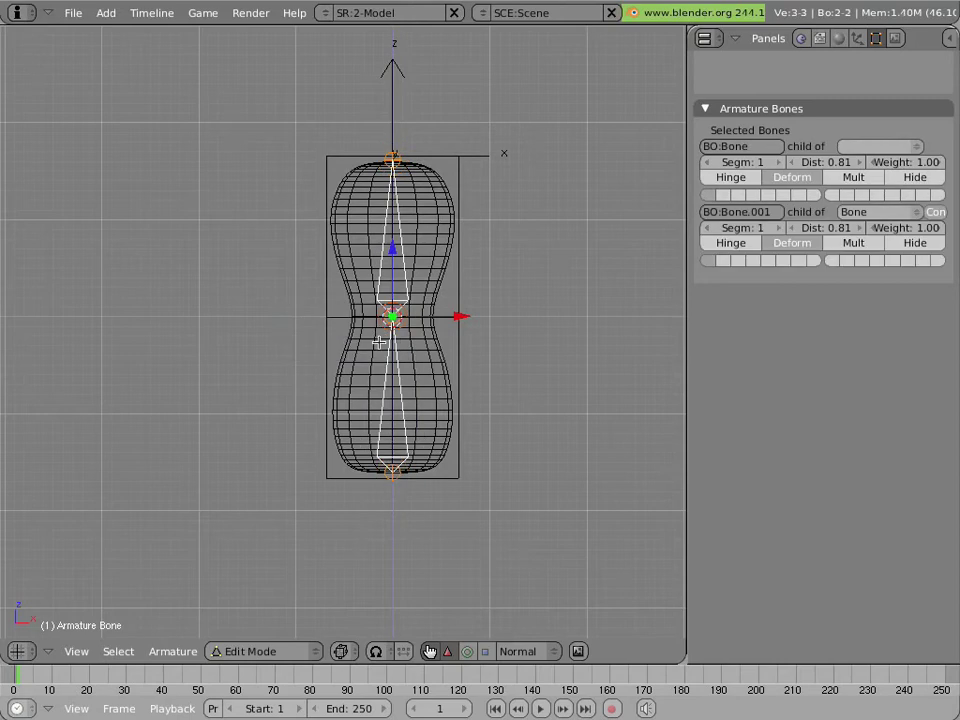
{"action": "right_click", "coordinate": [379, 408]}
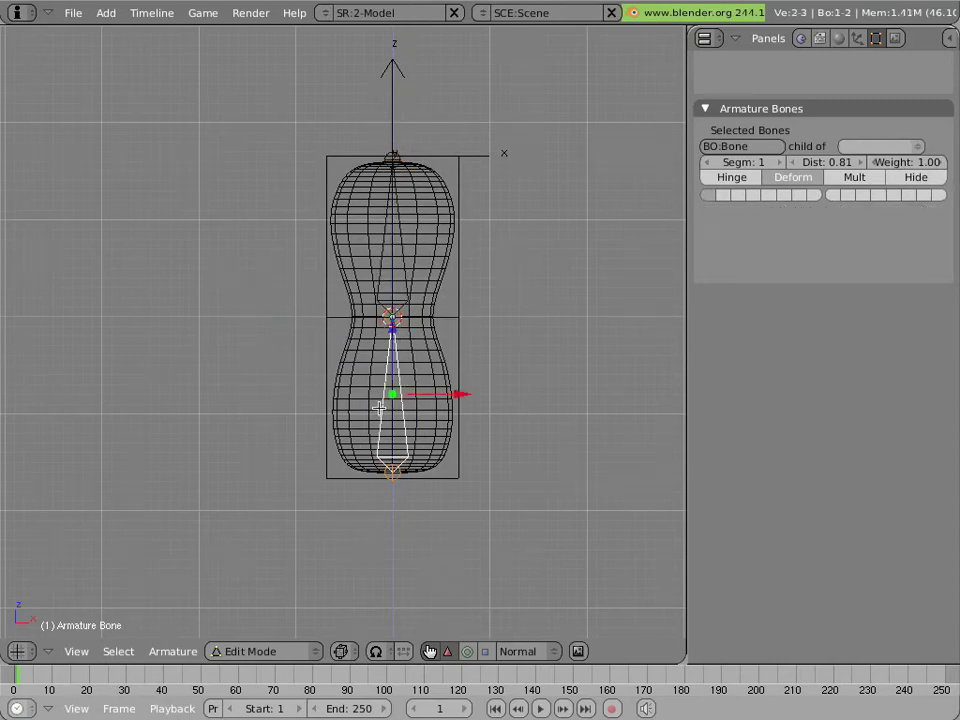
{"action": "right_click", "coordinate": [386, 247]}
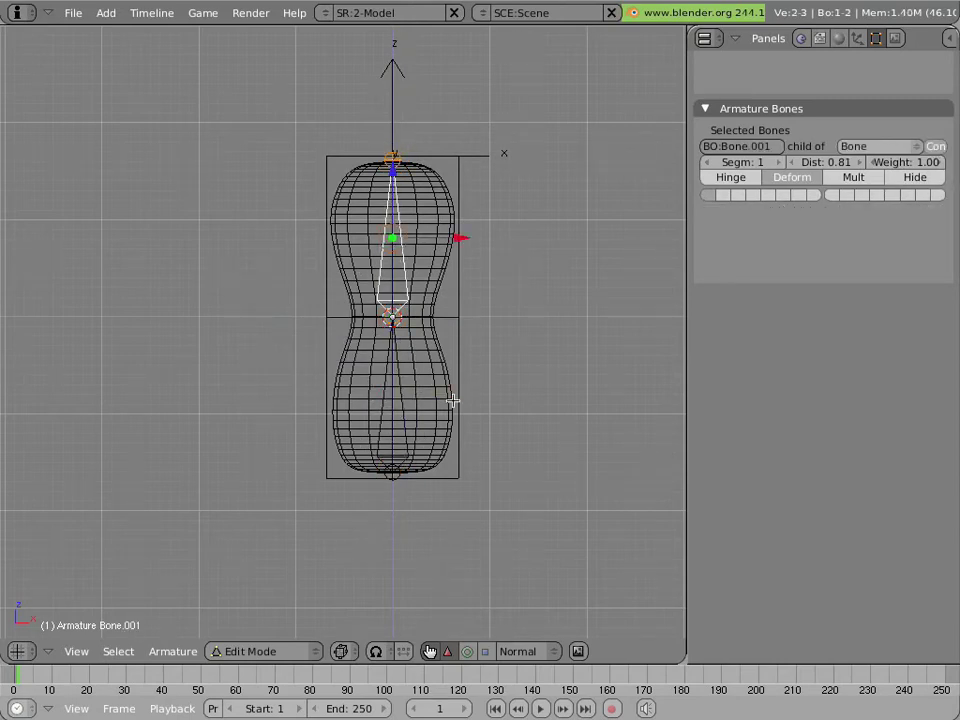
{"action": "key", "text": "g"}
{"action": "key", "text": "Escape"}
{"action": "key", "text": "x"}
{"action": "left_click", "coordinate": [430, 340]}
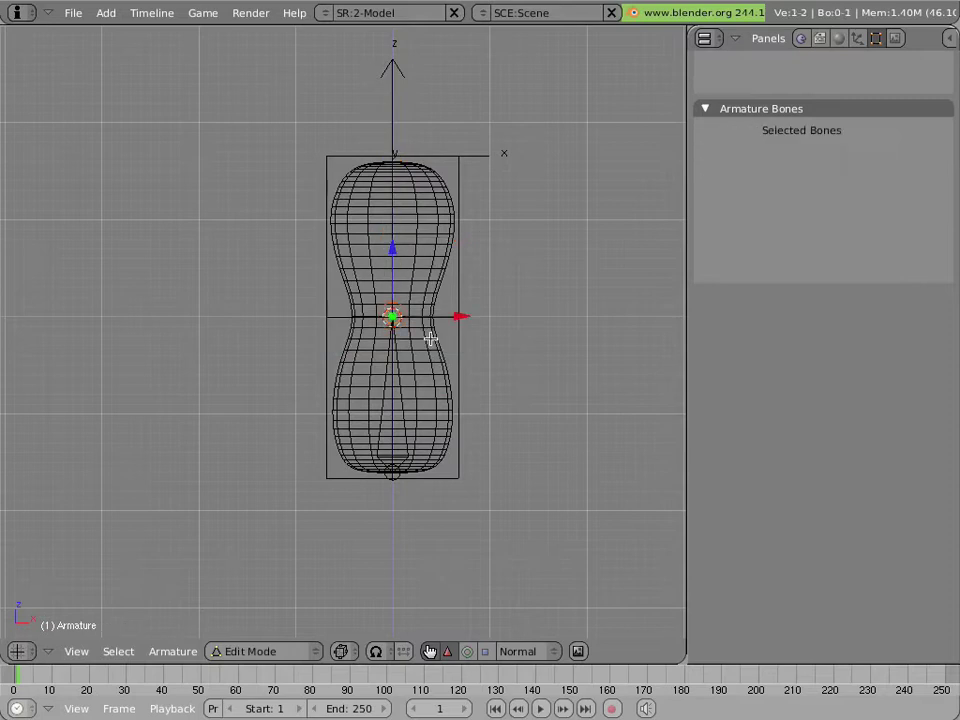
{"action": "key", "text": "space"}
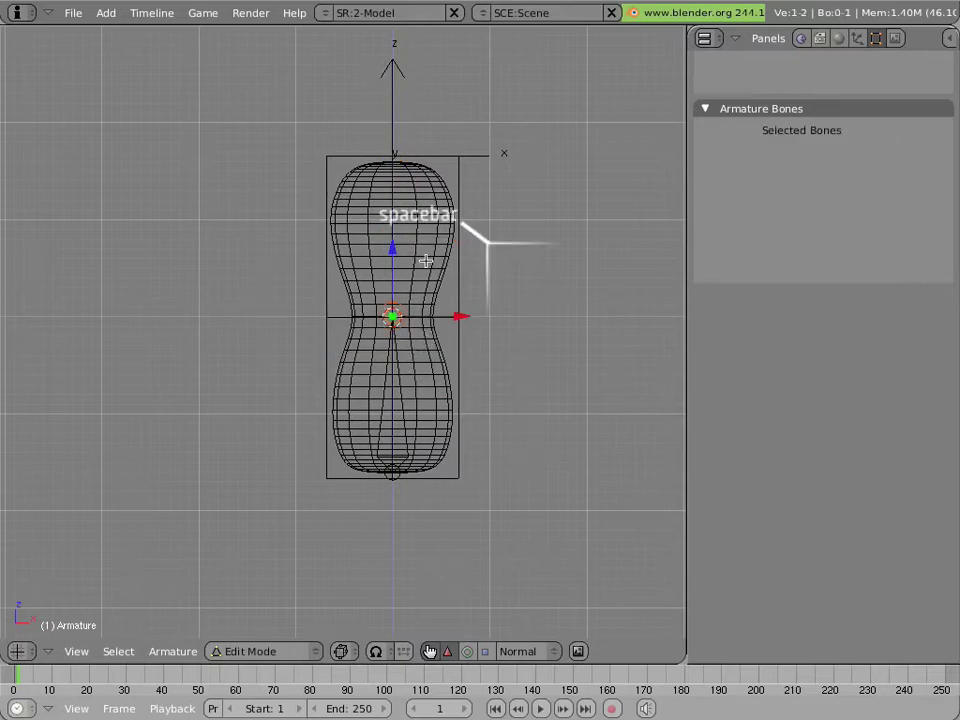
Step: Add a new bone and connect it as a child of the lower bone
{"action": "key", "text": "space"}
{"action": "left_click", "coordinate": [620, 262]}
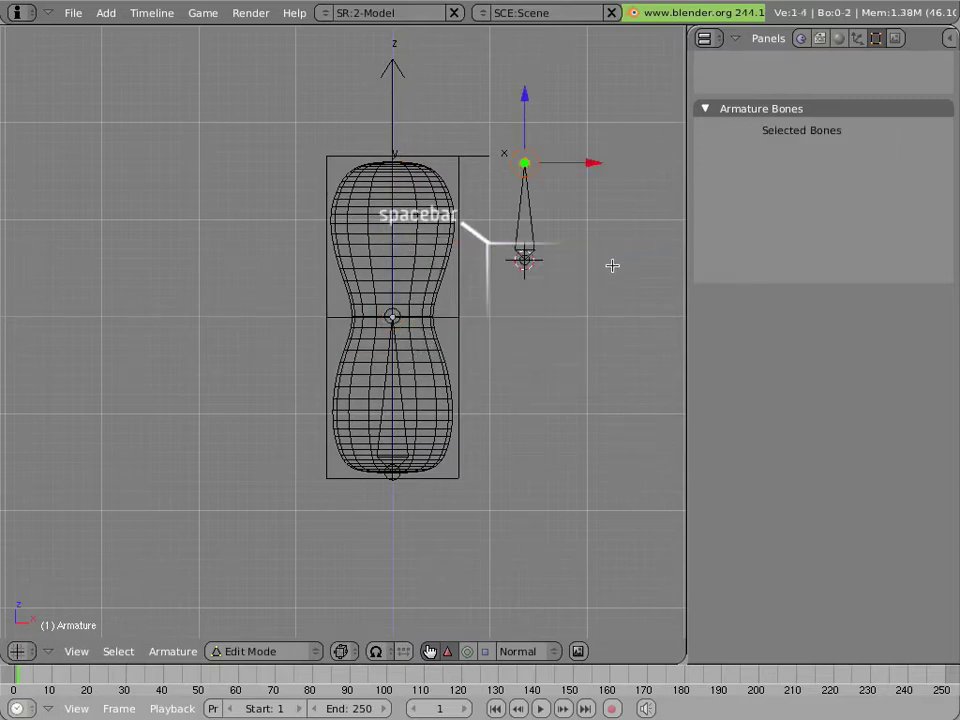
{"action": "right_click", "coordinate": [526, 242]}
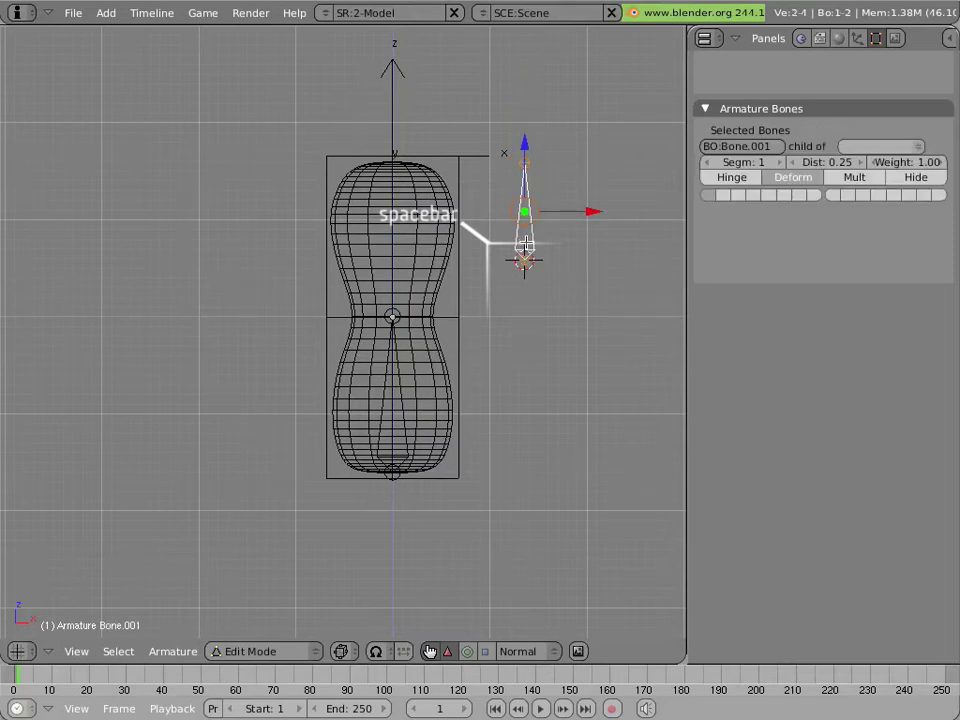
{"action": "right_click", "coordinate": [383, 378], "text": "shift"}
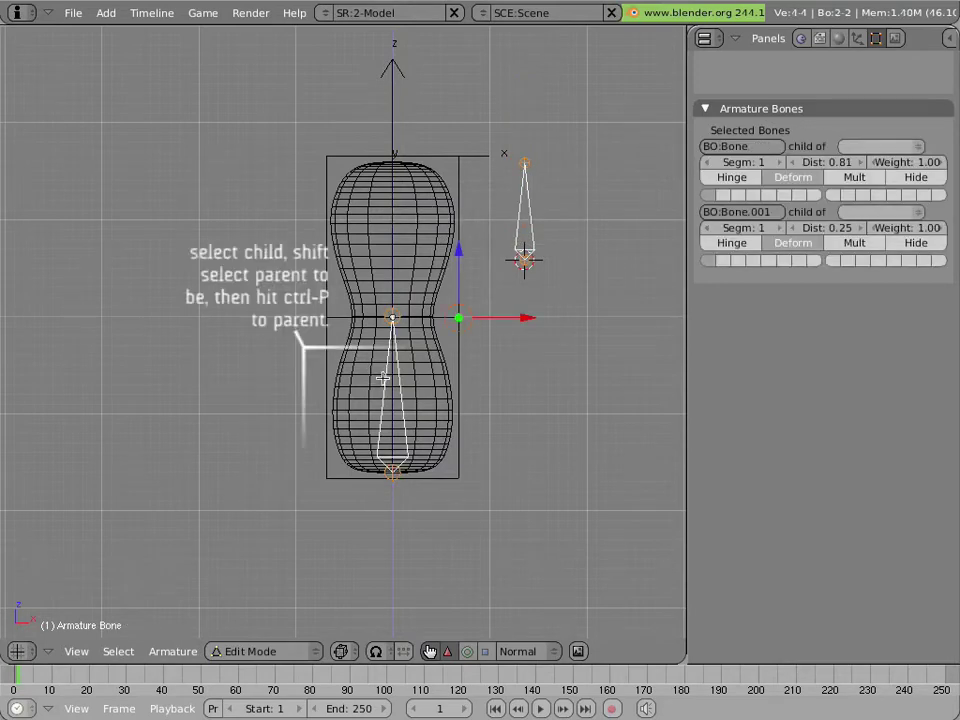
{"action": "key", "text": "ctrl+p"}
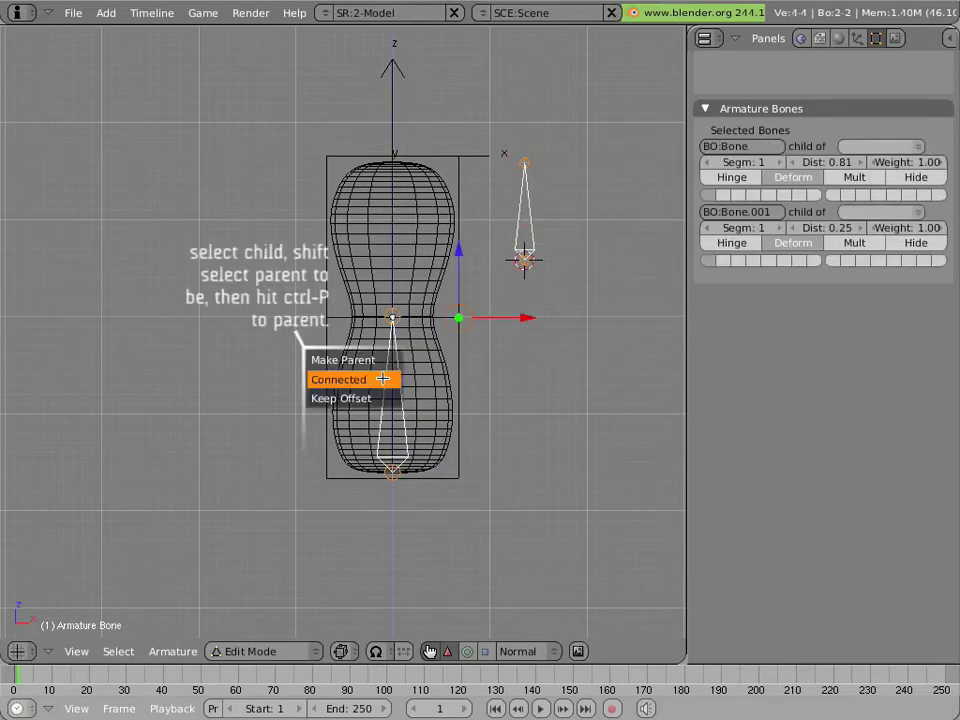
{"action": "left_click", "coordinate": [383, 379]}
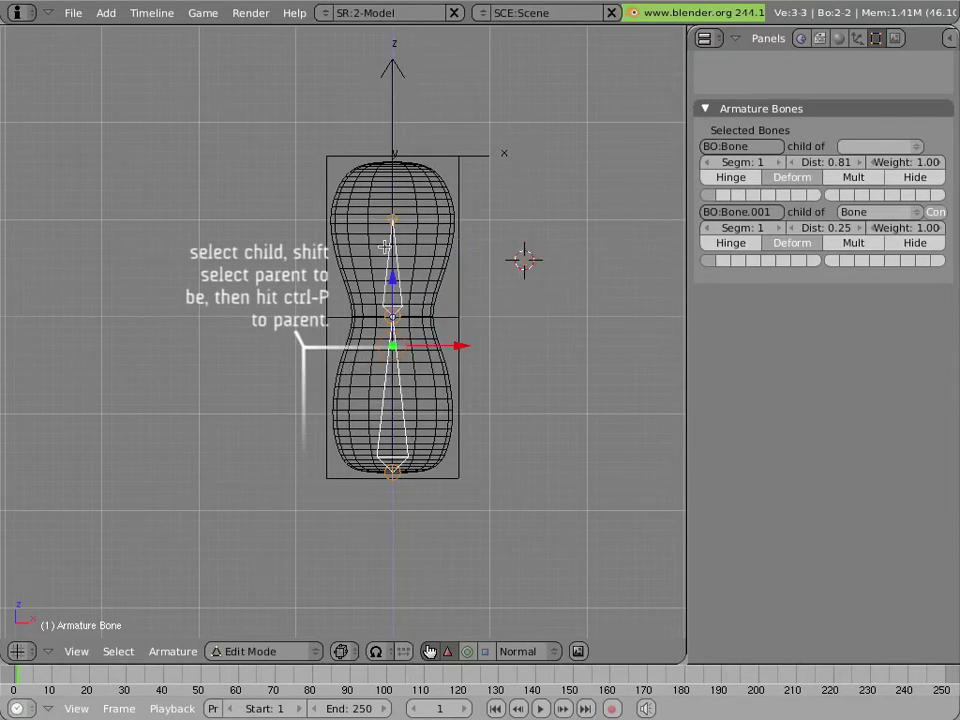
Step: Raise the chain's top joint vertically to the top of the mesh and return to object mode
{"action": "right_click", "coordinate": [386, 213]}
{"action": "key", "text": "g"}
{"action": "key", "text": "z"}
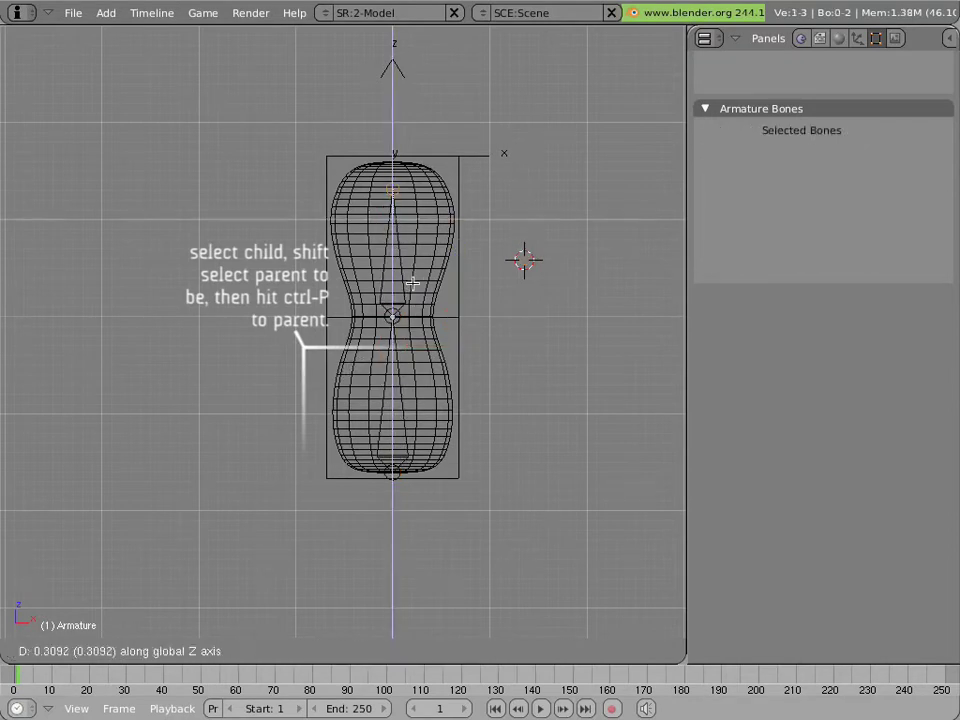
{"action": "left_click", "coordinate": [413, 263]}
{"action": "key", "text": "Tab"}
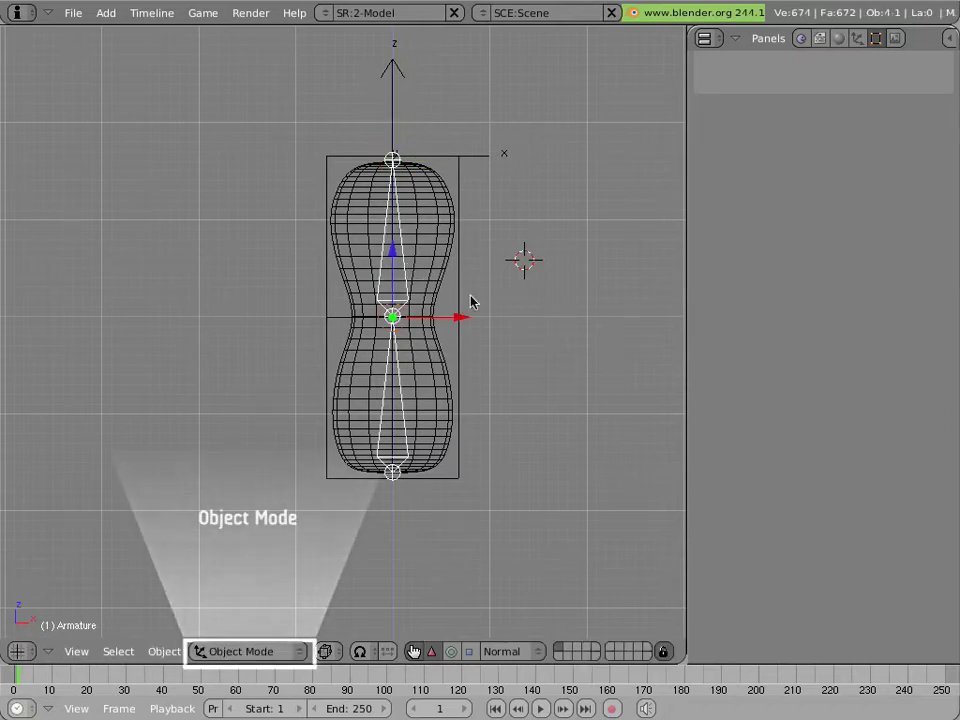
Step: Add an Armature modifier to the Cube, with its Ob field set to Armature
{"action": "right_click", "coordinate": [435, 345]}
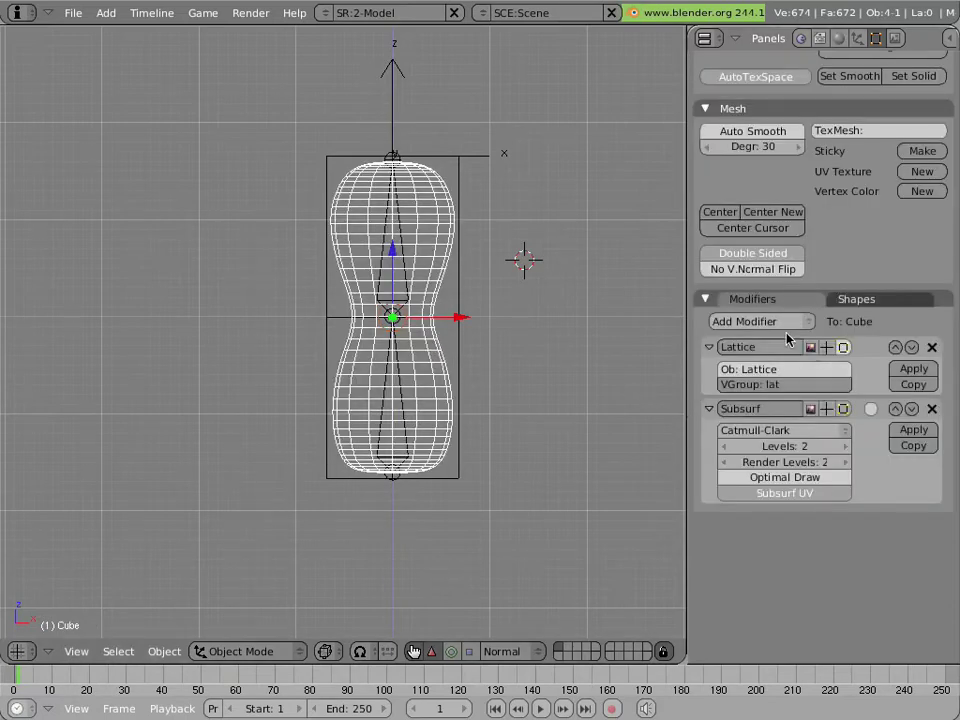
{"action": "left_click", "coordinate": [784, 325]}
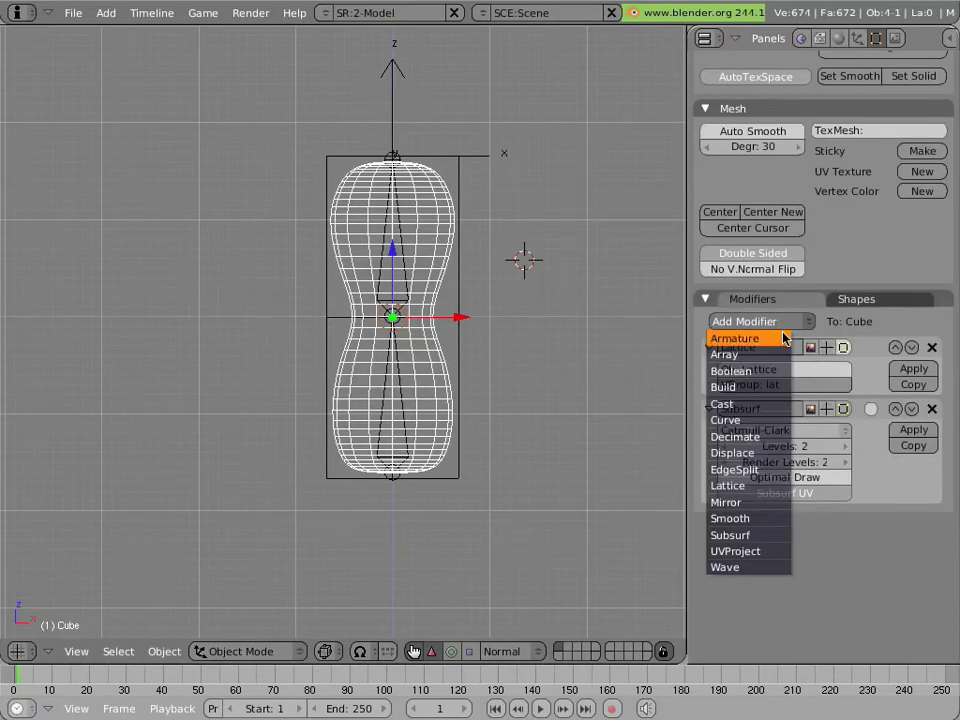
{"action": "left_click", "coordinate": [784, 339]}
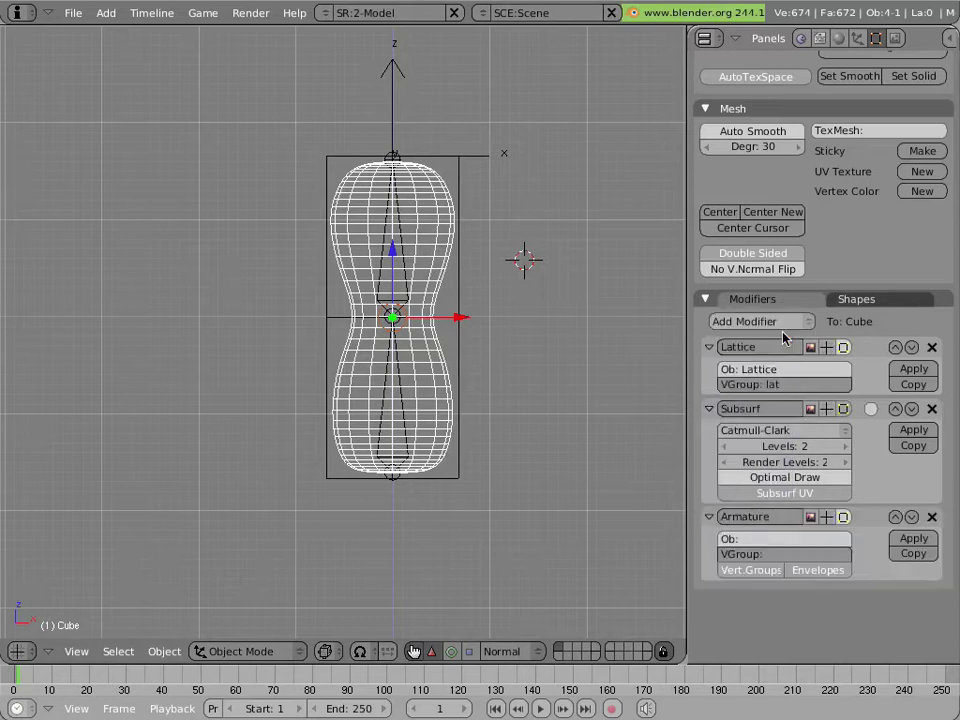
{"action": "left_click", "coordinate": [766, 538]}
{"action": "type", "text": "Armature"}
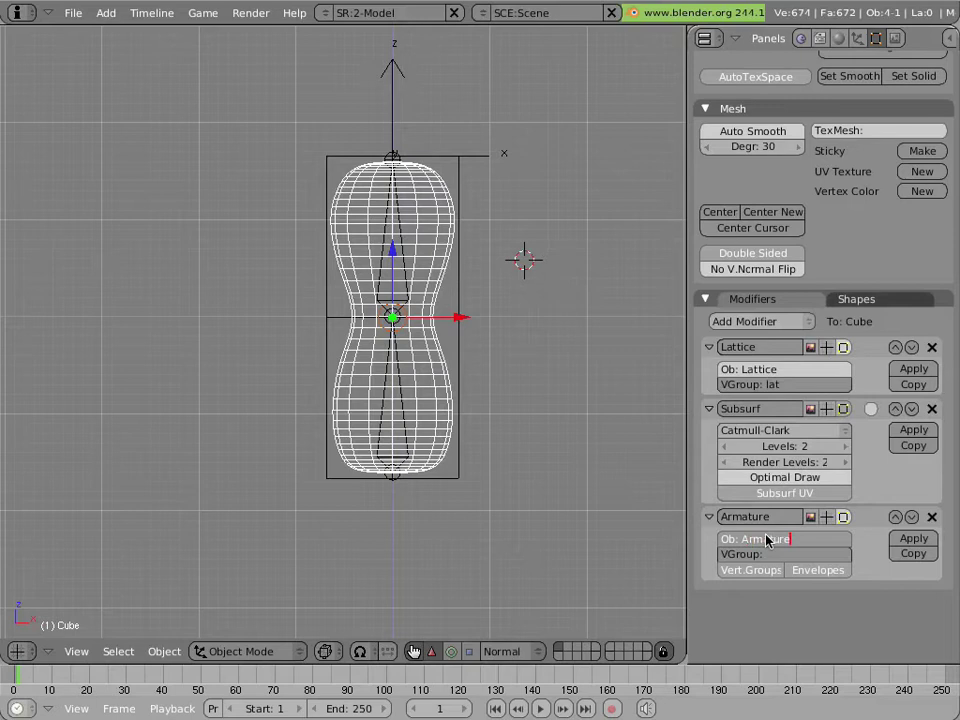
{"action": "key", "text": "Return"}
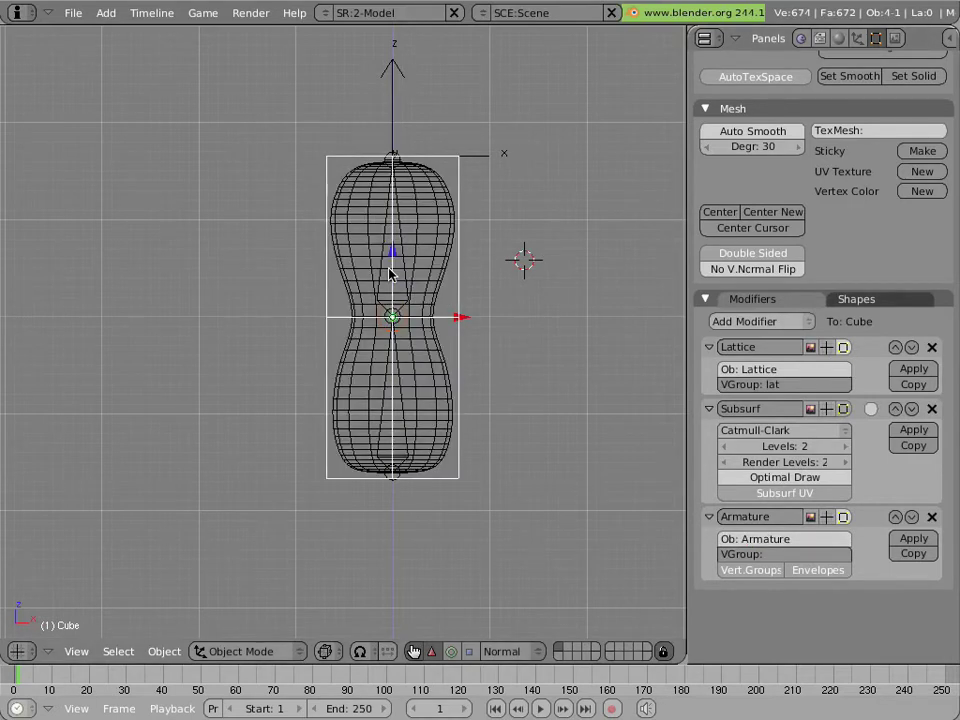
Step: Select the Armature object and switch it to pose mode
{"action": "right_click", "coordinate": [390, 275]}
{"action": "right_click", "coordinate": [386, 272]}
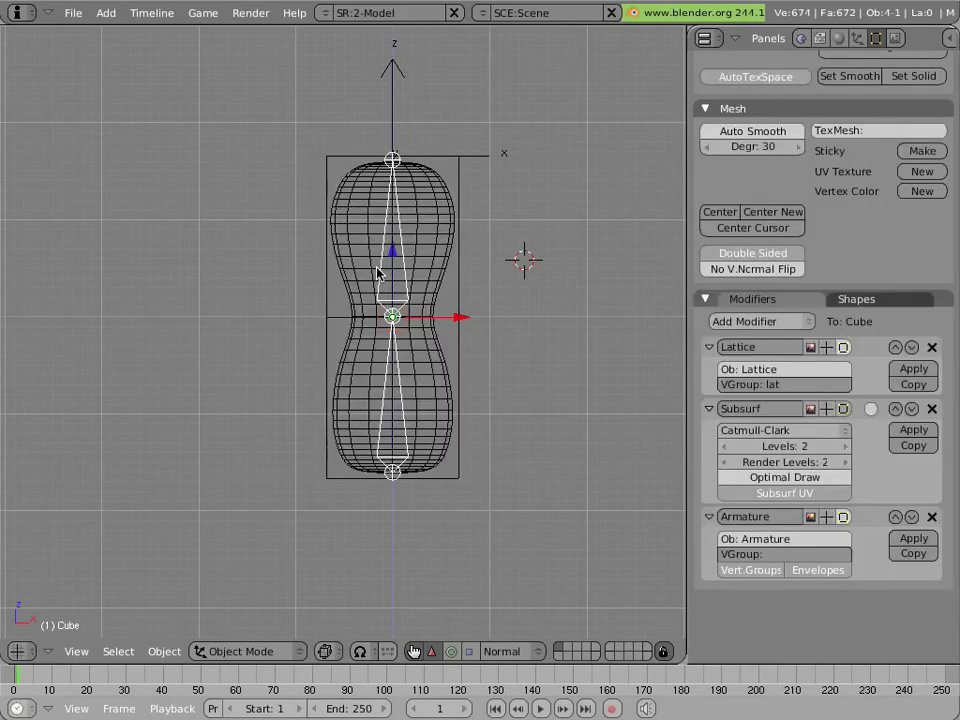
{"action": "left_click", "coordinate": [275, 650]}
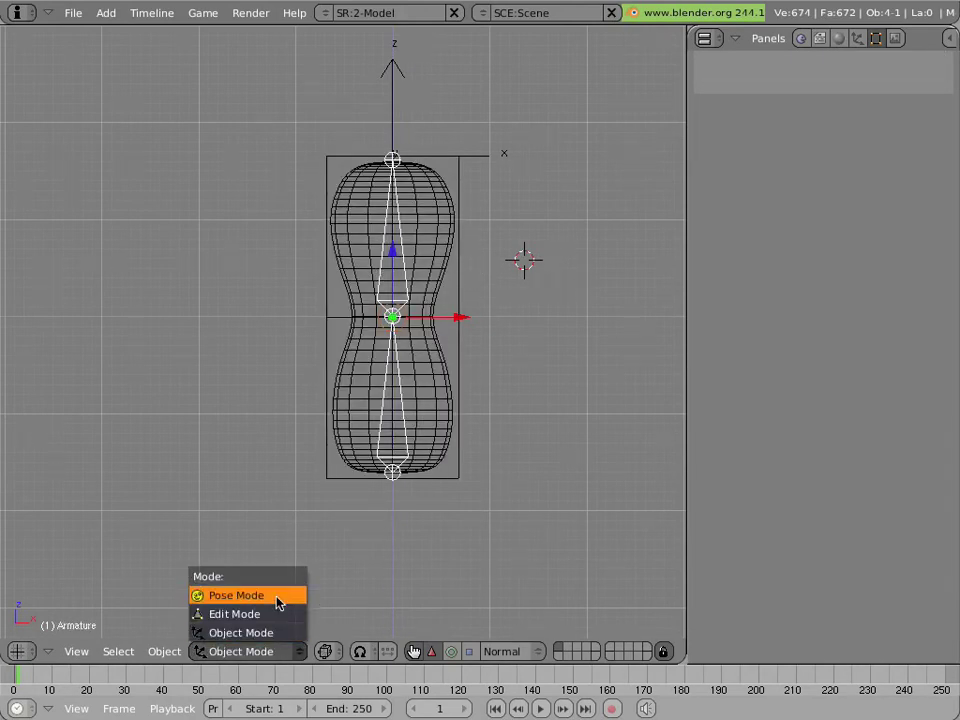
{"action": "left_click", "coordinate": [277, 601]}
Step: Rotate Bone.001 out to the right, test-rotate the lower bone, then reselect Bone.001
{"action": "right_click", "coordinate": [400, 290]}
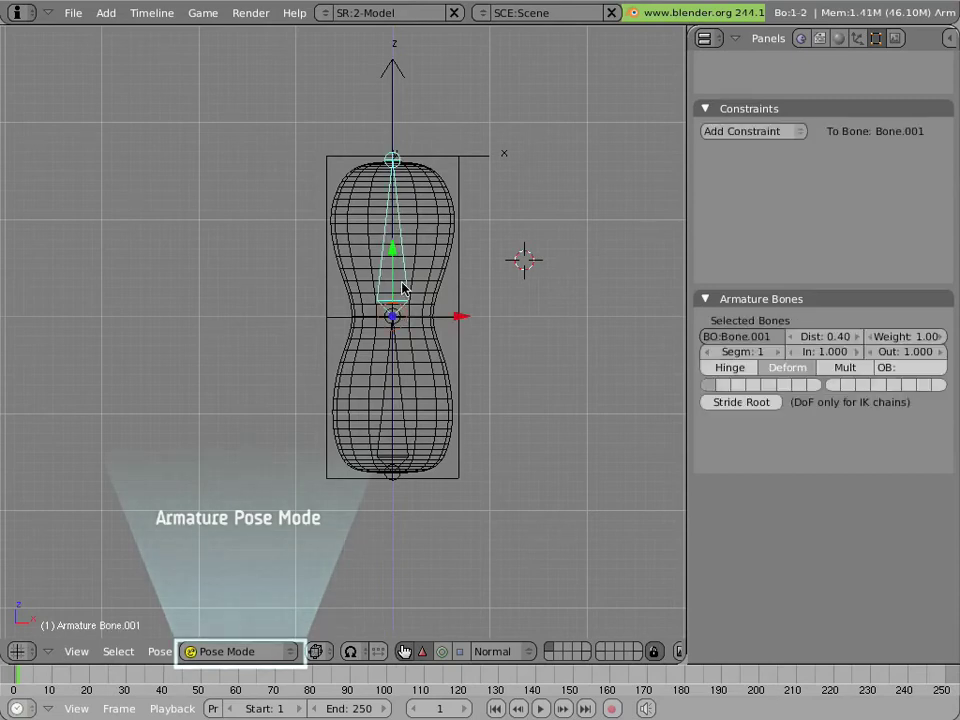
{"action": "key", "text": "r"}
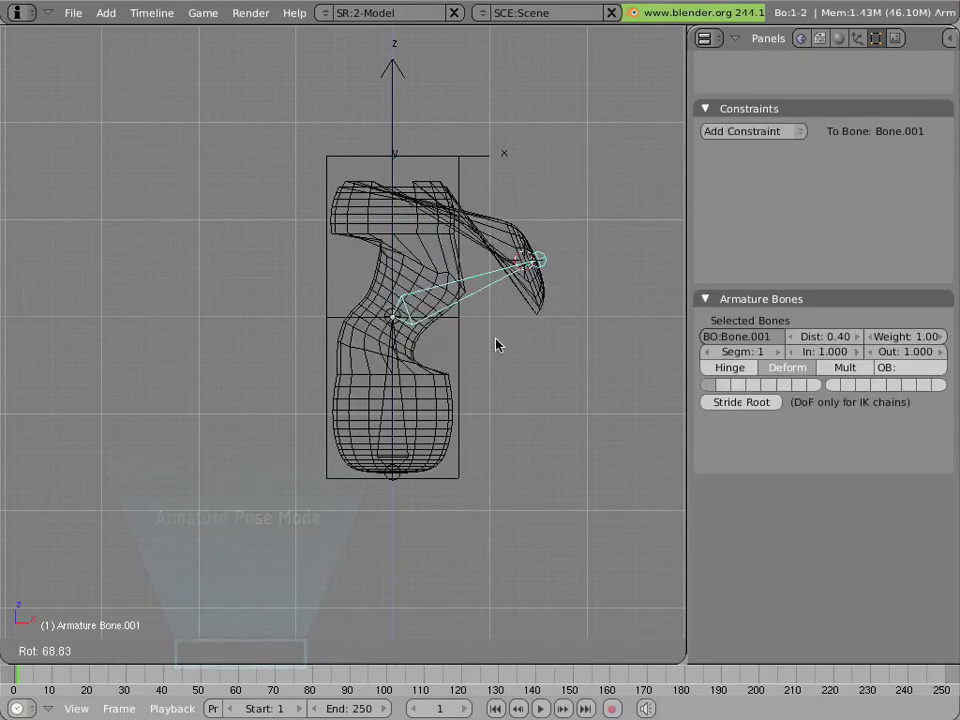
{"action": "left_click", "coordinate": [493, 352]}
{"action": "right_click", "coordinate": [461, 407]}
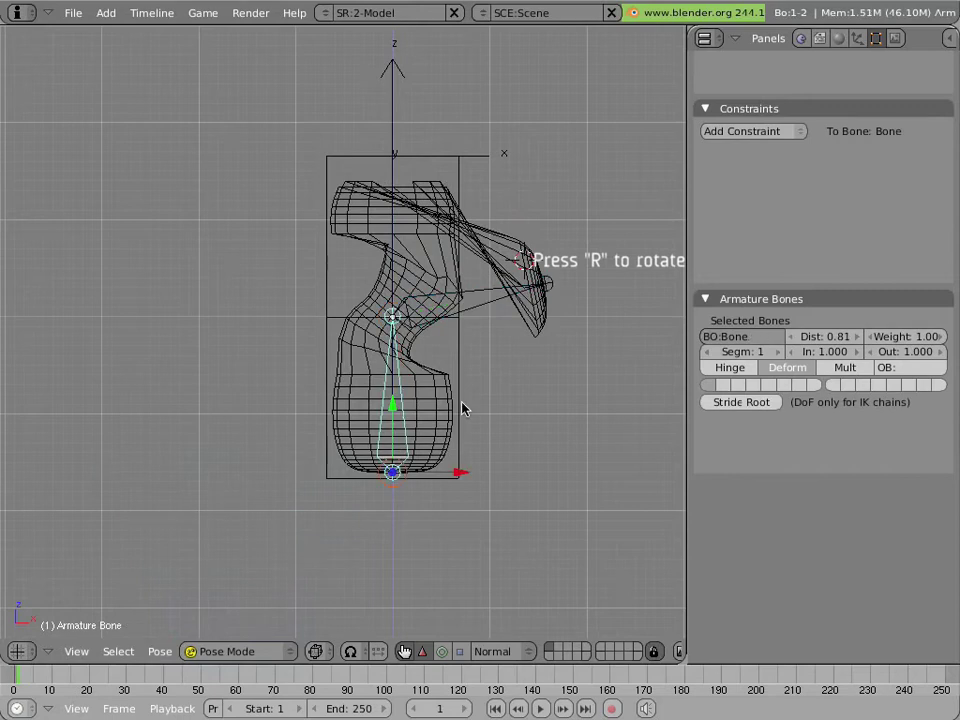
{"action": "key", "text": "r"}
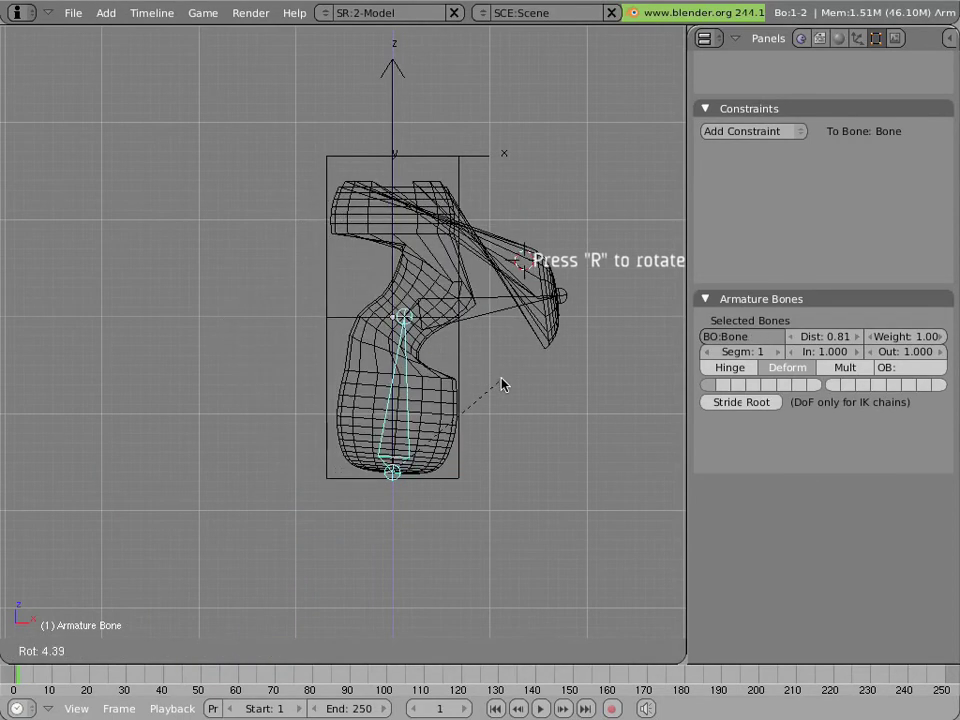
{"action": "left_click", "coordinate": [503, 385]}
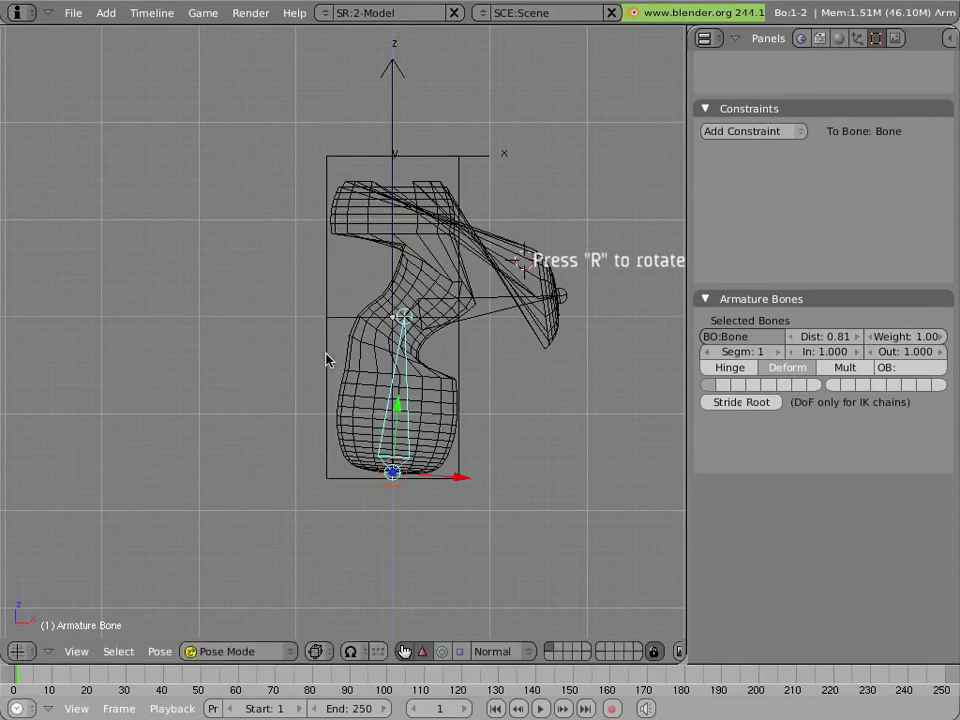
{"action": "right_click", "coordinate": [484, 318]}
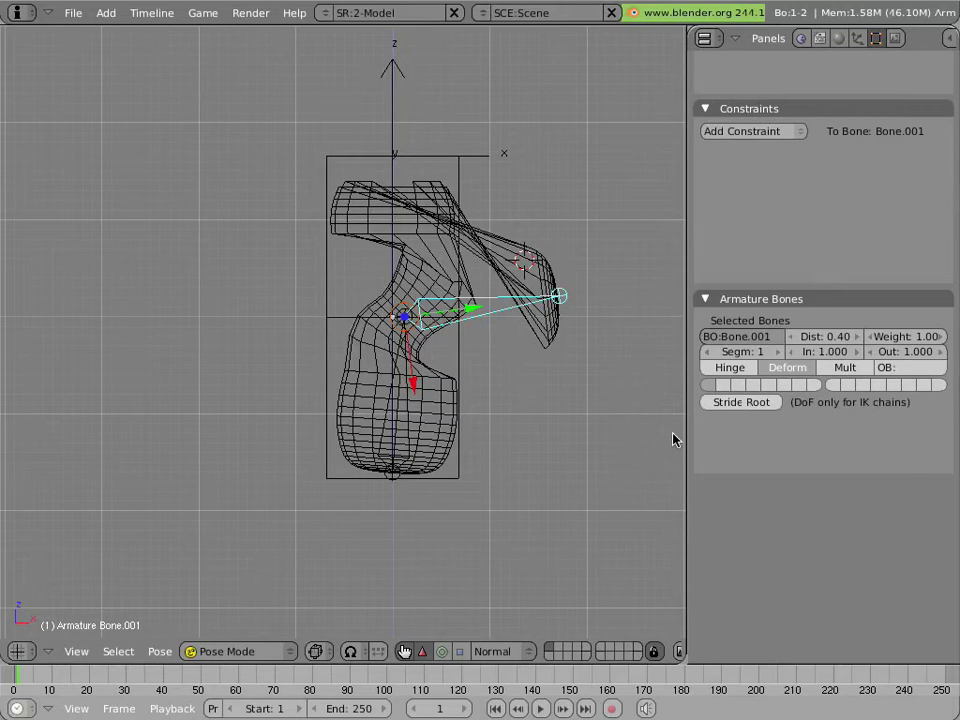
{"action": "scroll", "coordinate": [878, 452], "scroll_direction": "up", "scroll_amount": 3}
{"action": "scroll", "coordinate": [878, 452], "scroll_direction": "up", "scroll_amount": 2}
{"action": "scroll", "coordinate": [878, 452], "scroll_direction": "up", "scroll_amount": 3}
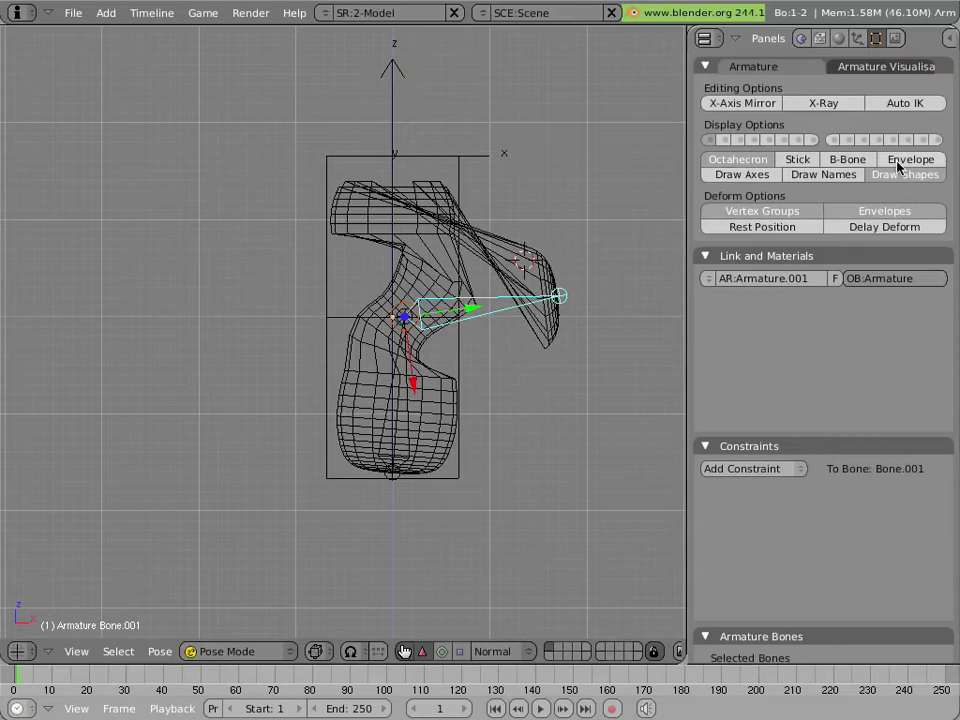
Step: Set the bone display to Envelope and scale up Bone.001's envelope with Alt+S
{"action": "left_click", "coordinate": [897, 162]}
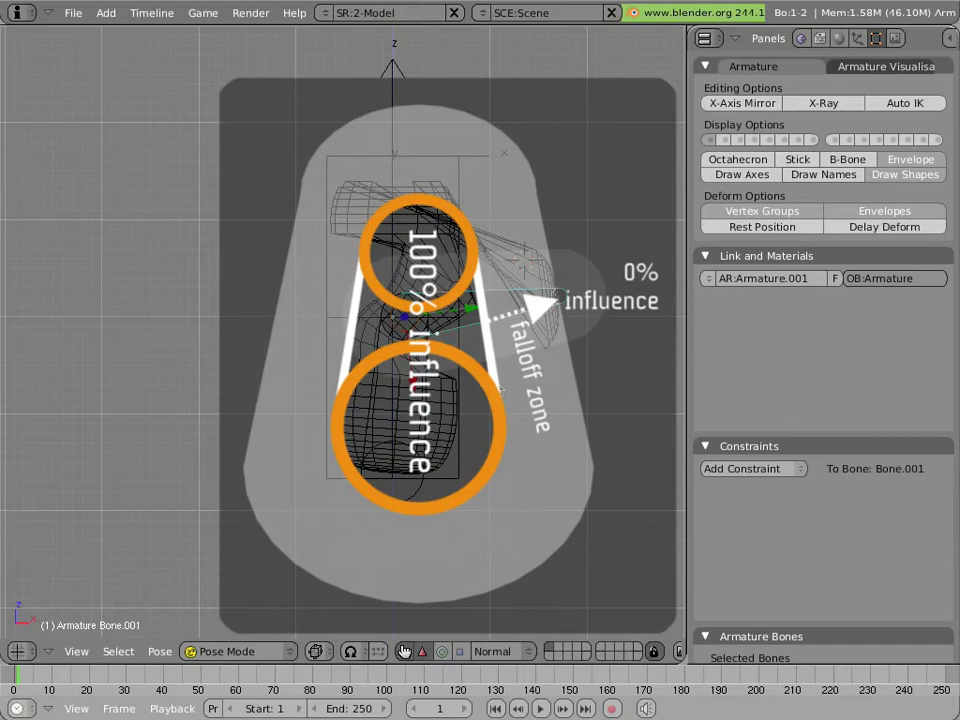
{"action": "key", "text": "alt+s"}
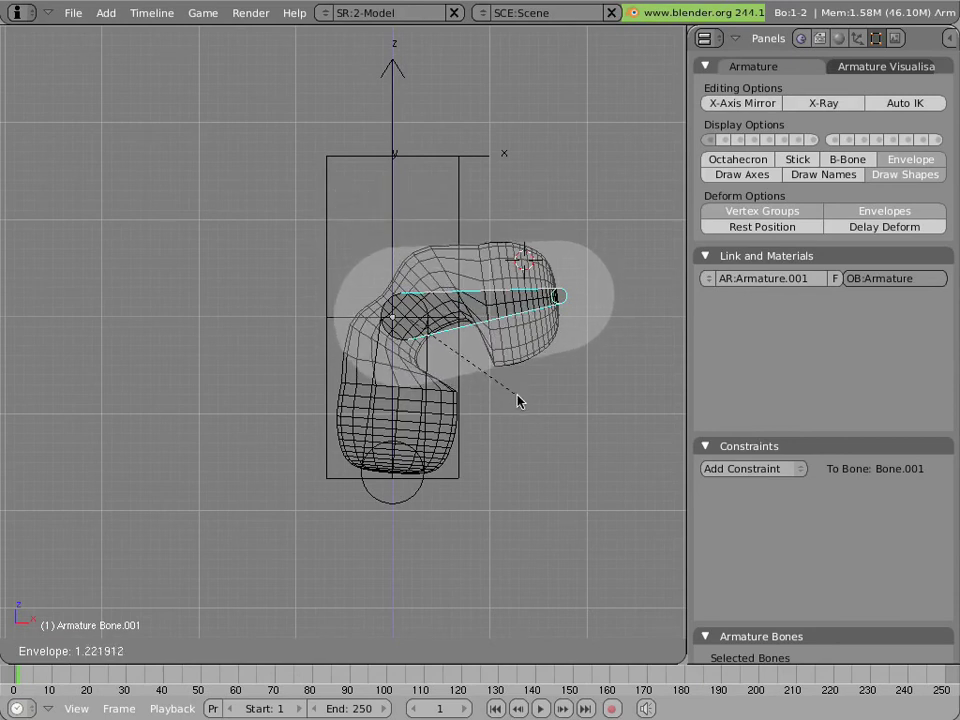
{"action": "left_click", "coordinate": [519, 401]}
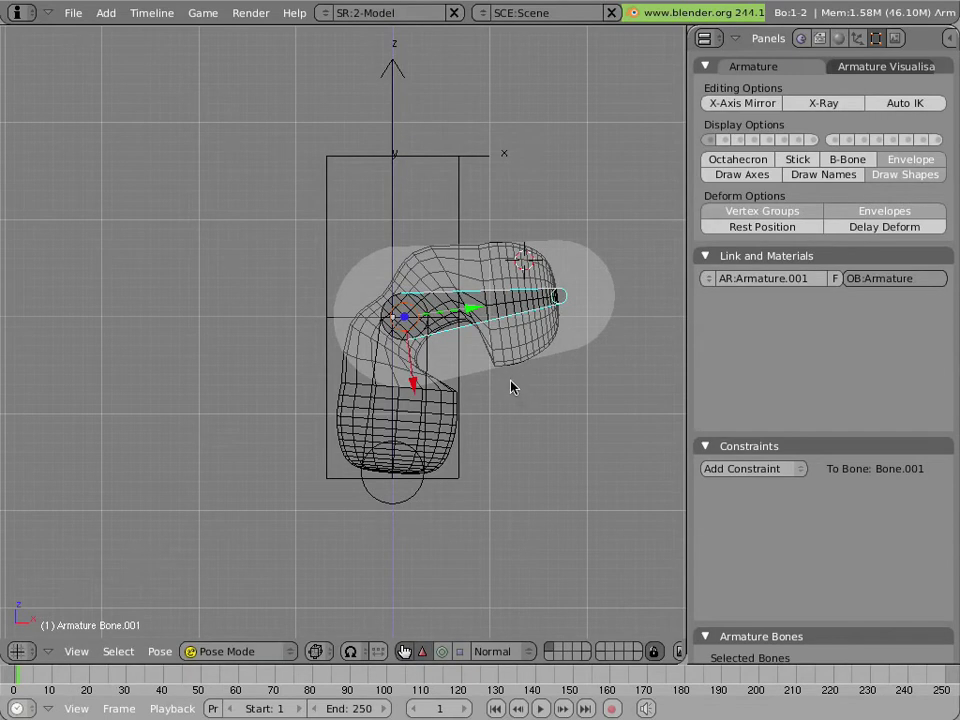
Step: In edit mode, enlarge the envelopes of Bone.001 and the top tip joint
{"action": "key", "text": "Tab"}
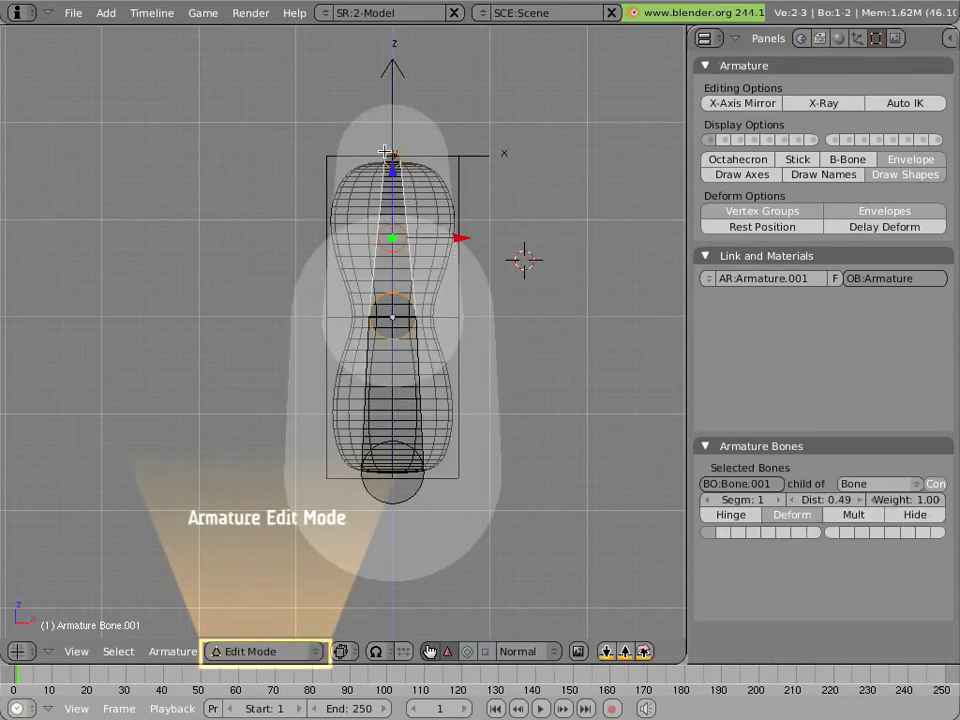
{"action": "right_click", "coordinate": [402, 302]}
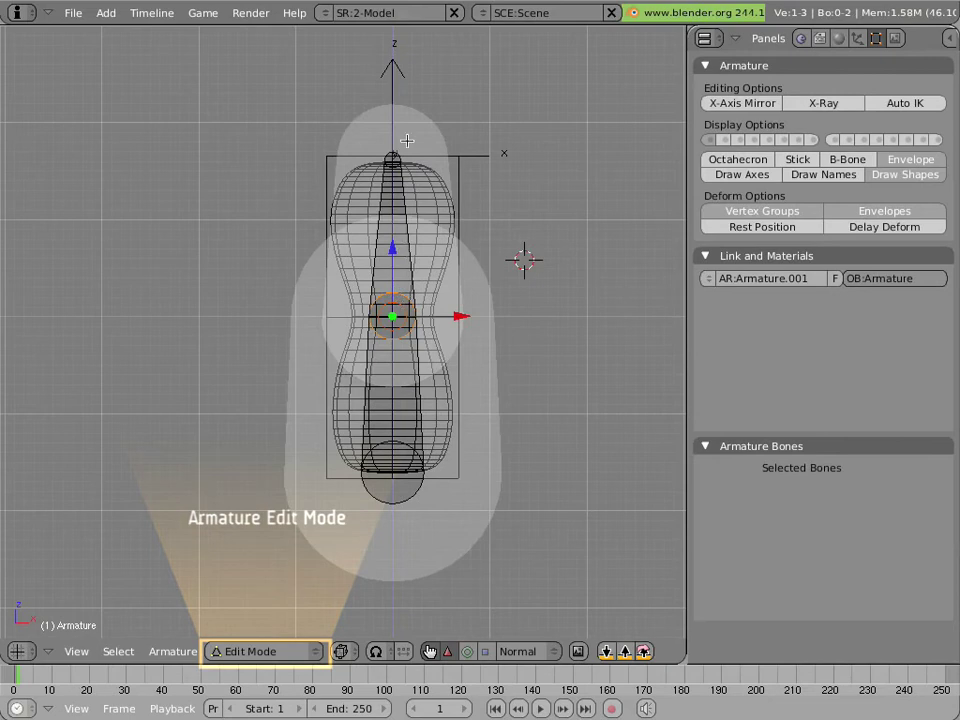
{"action": "right_click", "coordinate": [398, 240]}
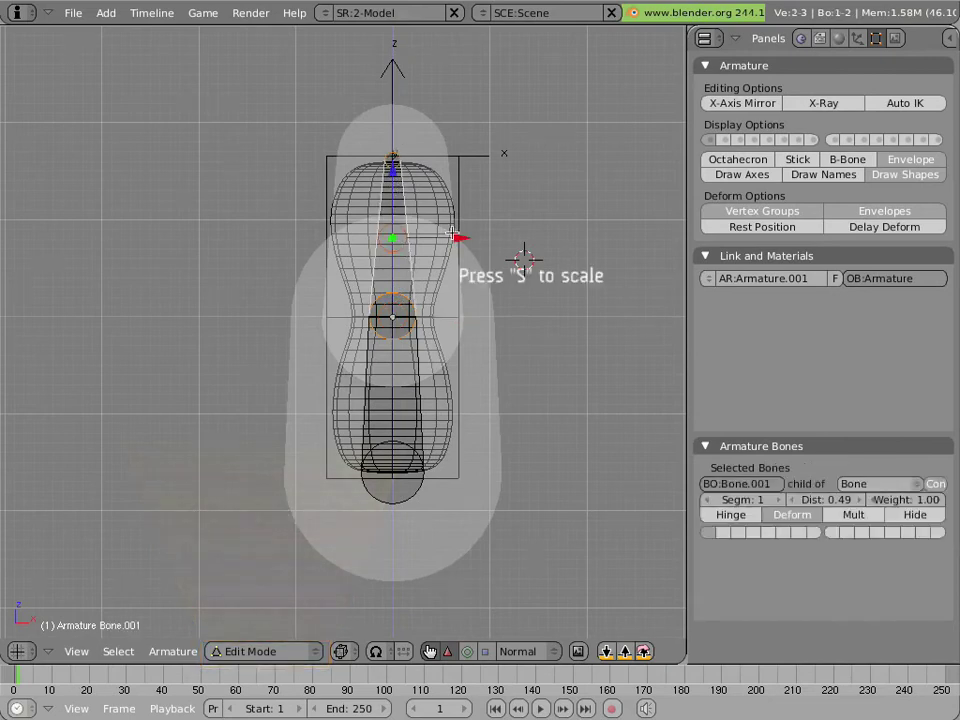
{"action": "key", "text": "alt+s"}
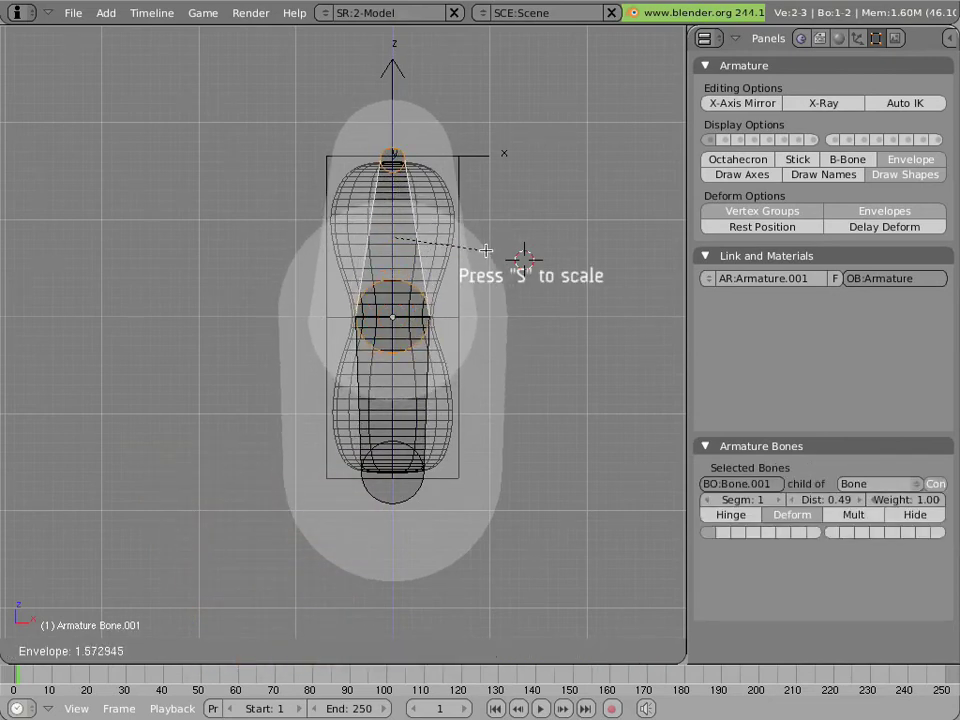
{"action": "left_click", "coordinate": [486, 250]}
{"action": "right_click", "coordinate": [392, 157]}
{"action": "key", "text": "alt+s"}
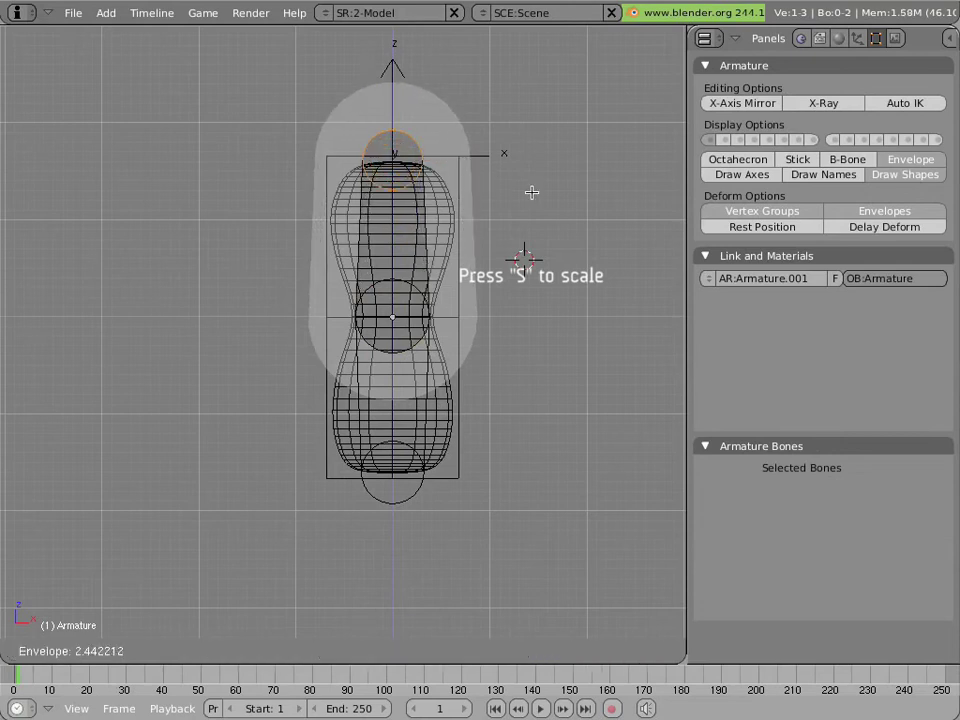
{"action": "left_click", "coordinate": [576, 214]}
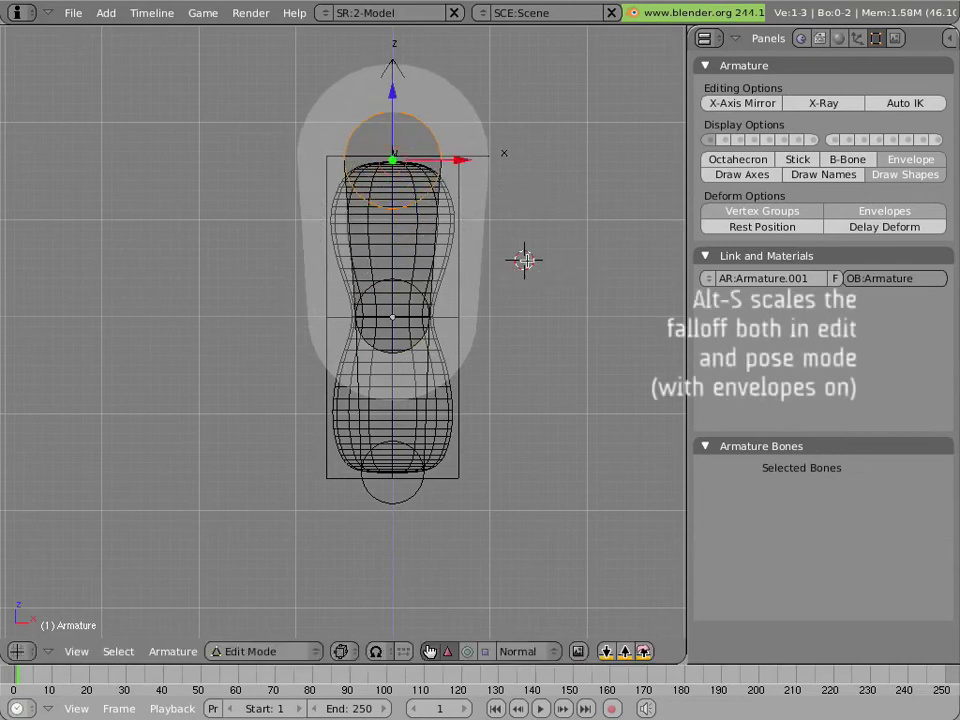
Step: Enlarge the bottom and top tip envelopes and shrink the middle joint's envelope
{"action": "right_click", "coordinate": [392, 470]}
{"action": "key", "text": "alt+s"}
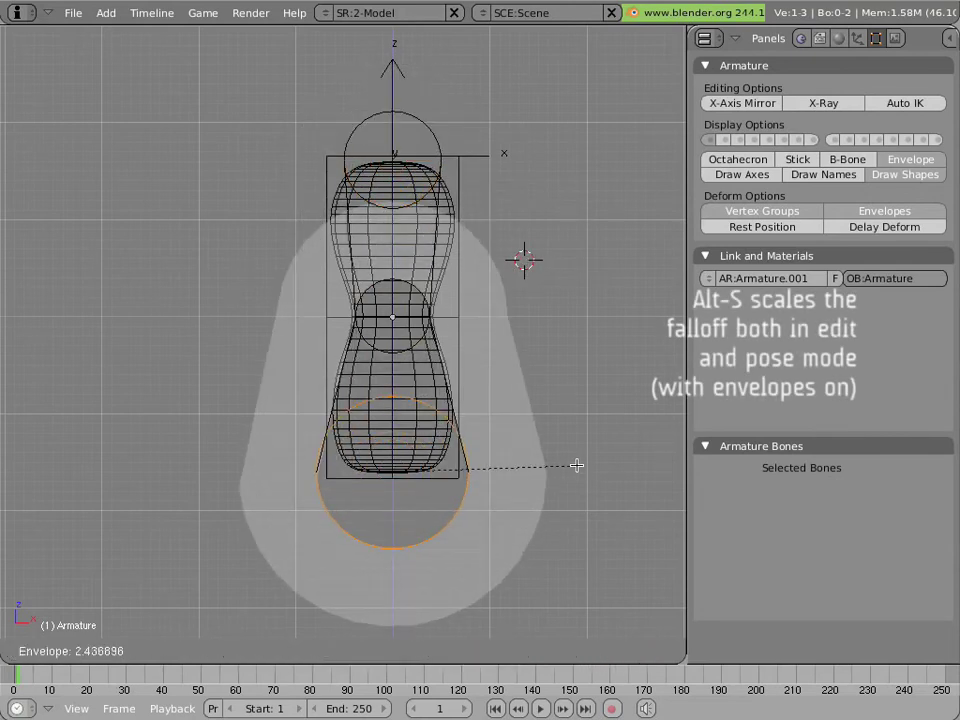
{"action": "left_click", "coordinate": [572, 465]}
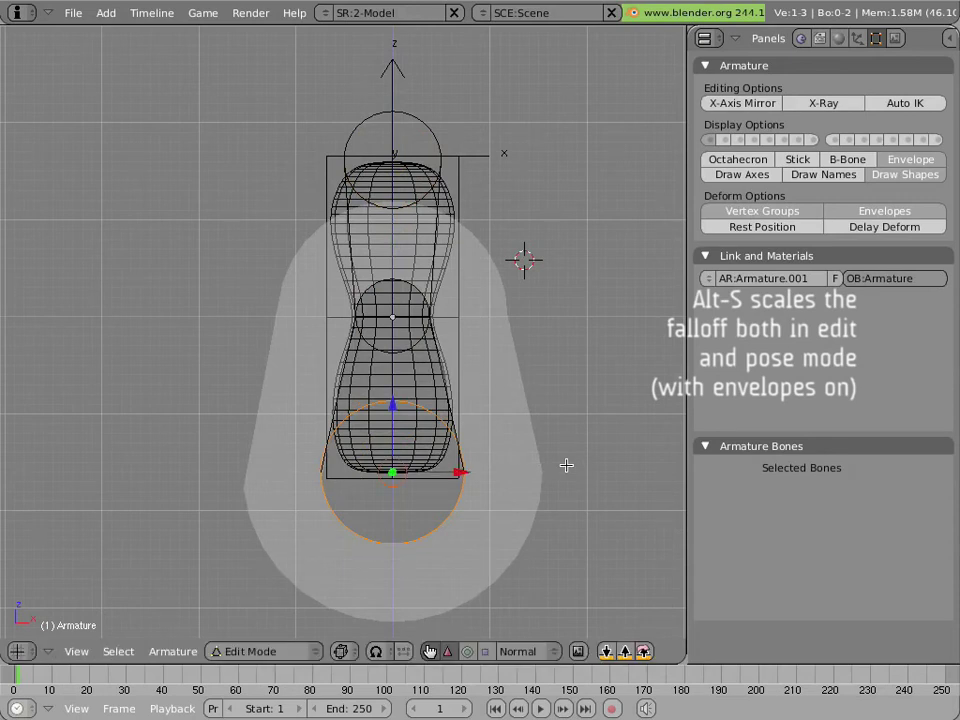
{"action": "right_click", "coordinate": [415, 181]}
{"action": "key", "text": "alt+s"}
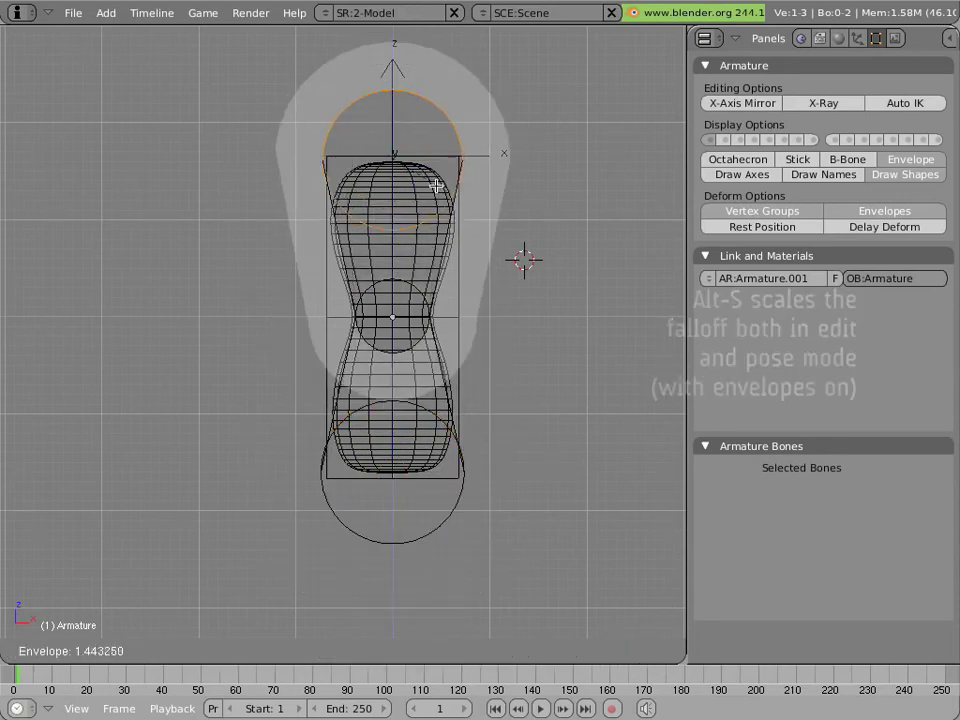
{"action": "left_click", "coordinate": [435, 189]}
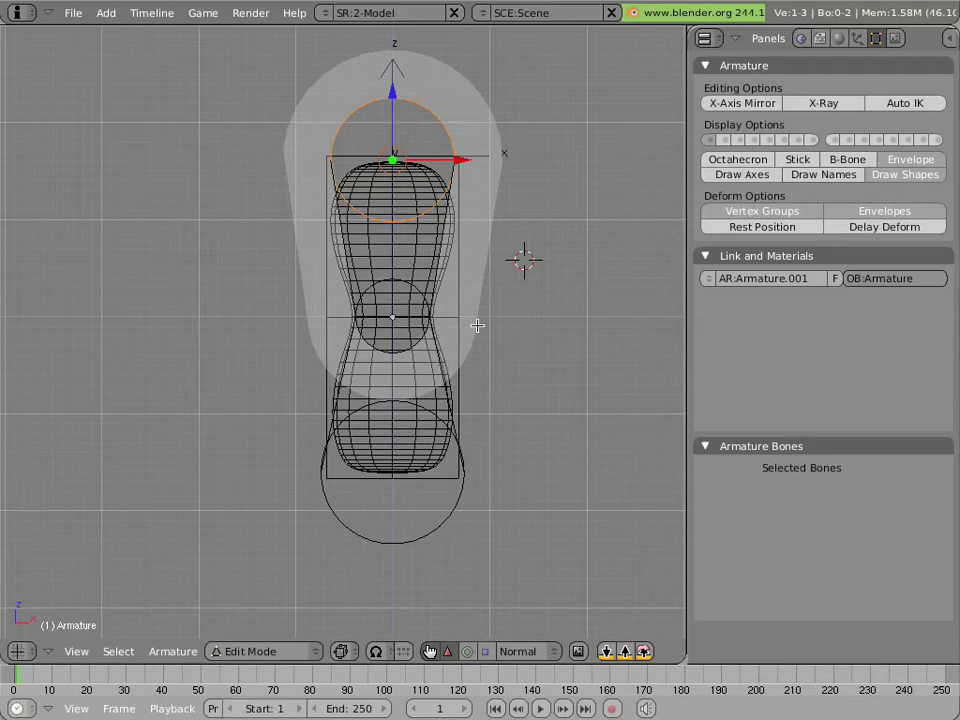
{"action": "right_click", "coordinate": [433, 316]}
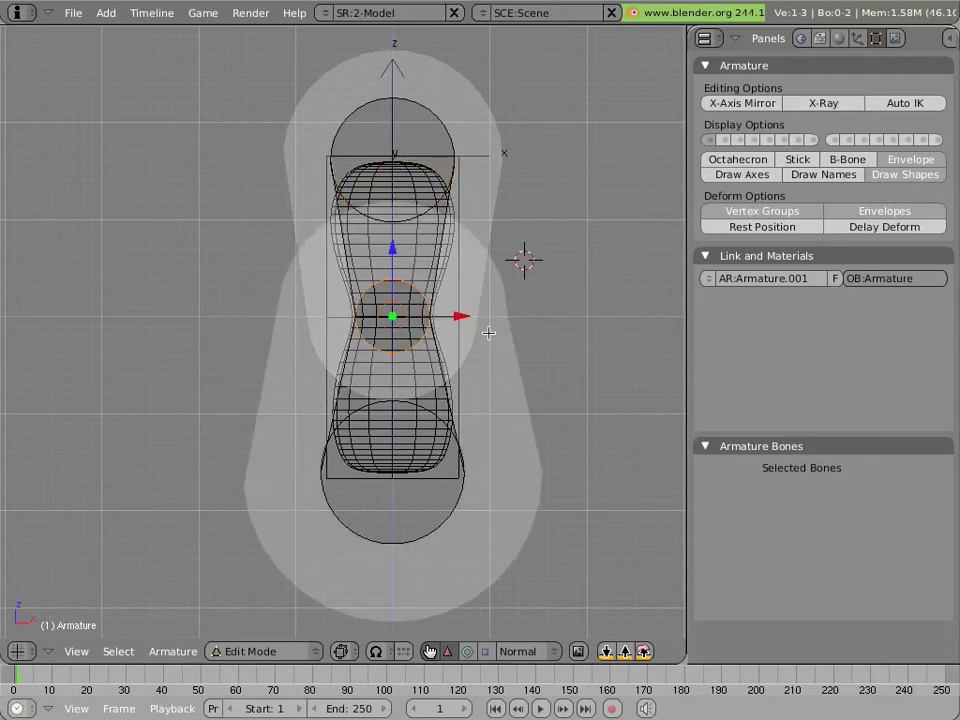
{"action": "key", "text": "alt+s"}
{"action": "left_click", "coordinate": [463, 328]}
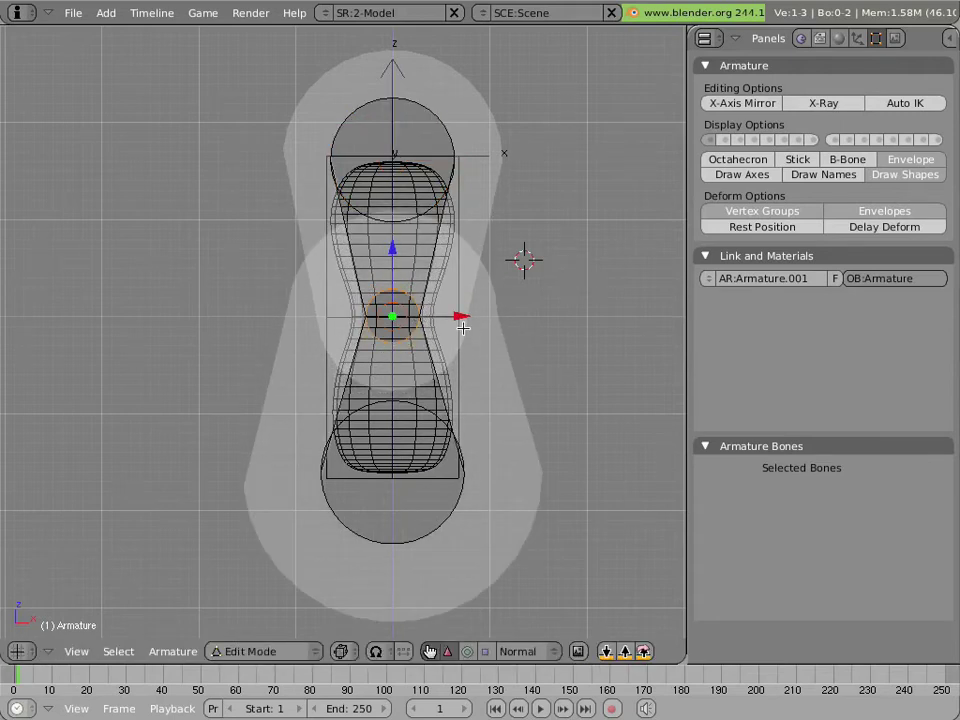
Step: Display the bones as sticks and rotate Bone.001 in Pose Mode to straighten the mesh
{"action": "key", "text": "ctrl+Tab"}
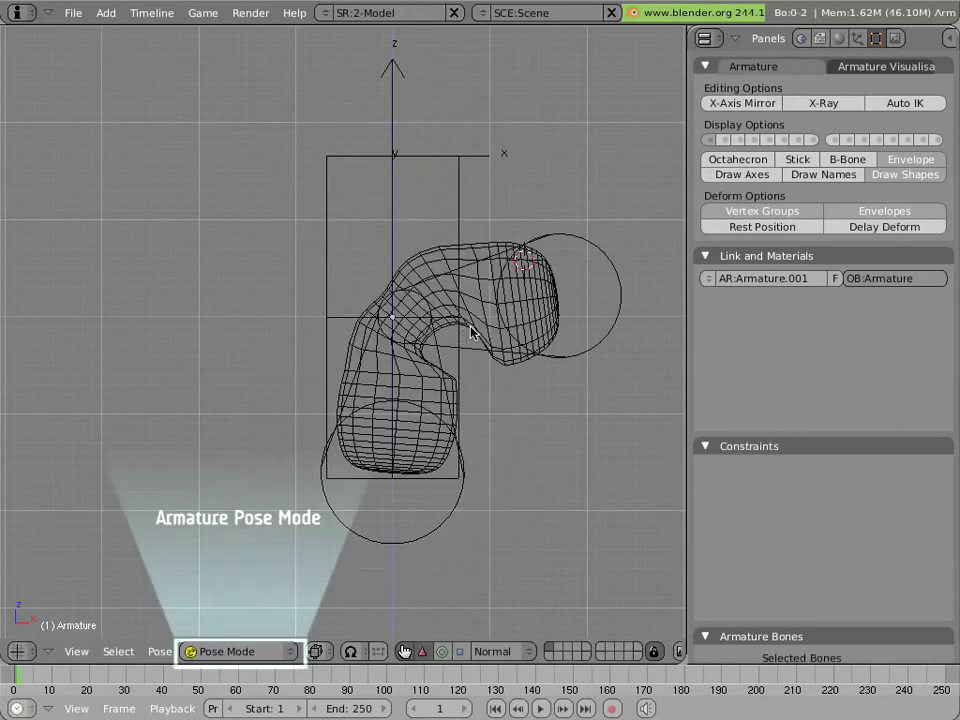
{"action": "right_click", "coordinate": [468, 332]}
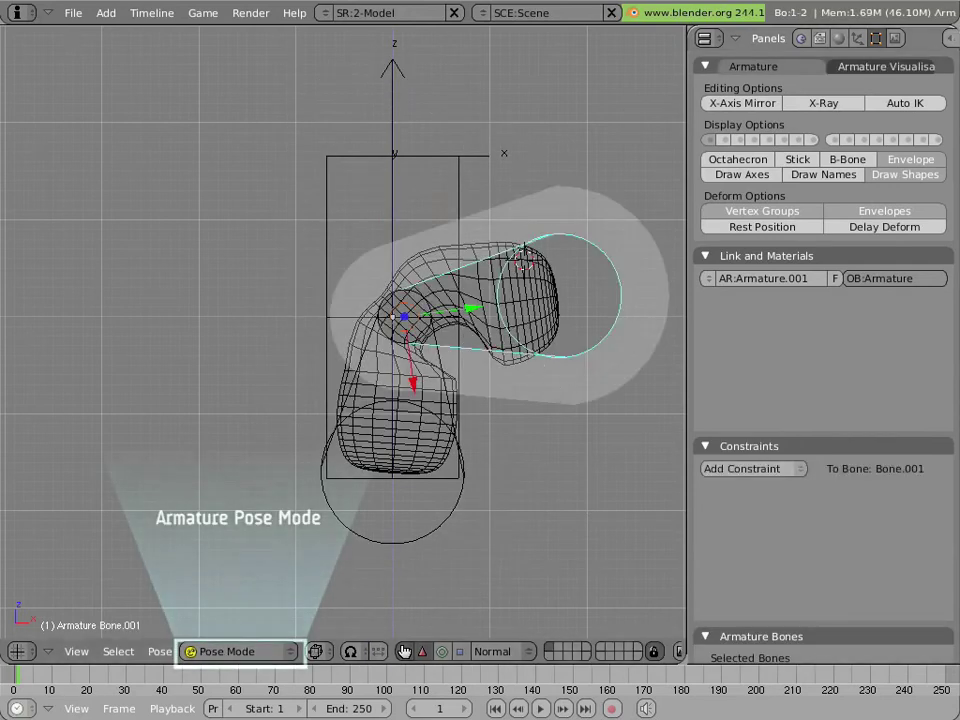
{"action": "left_click", "coordinate": [811, 160]}
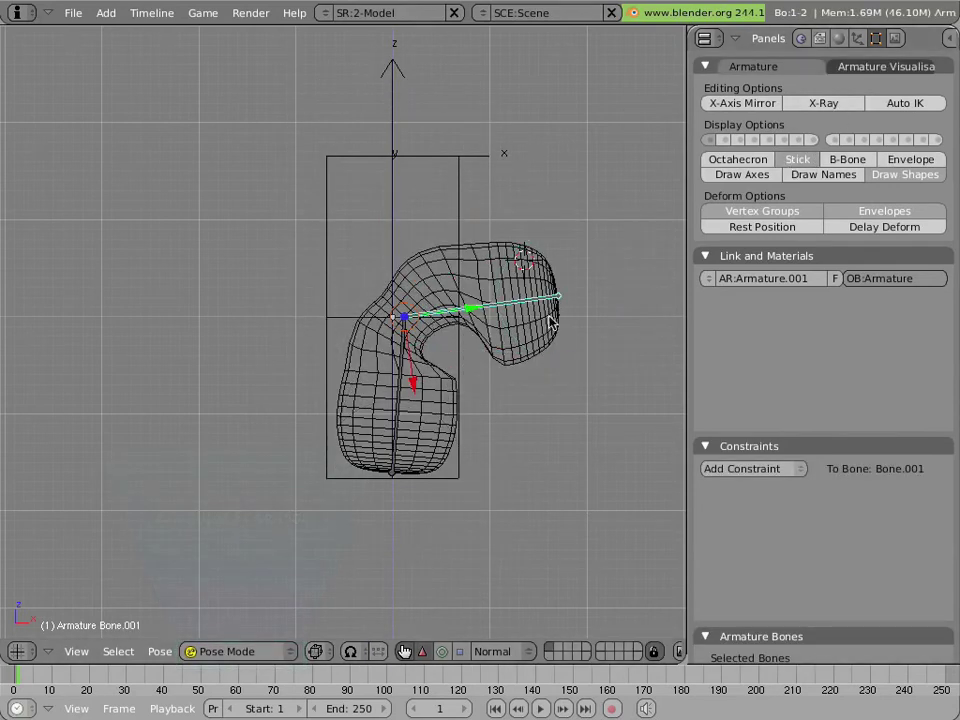
{"action": "key", "text": "r"}
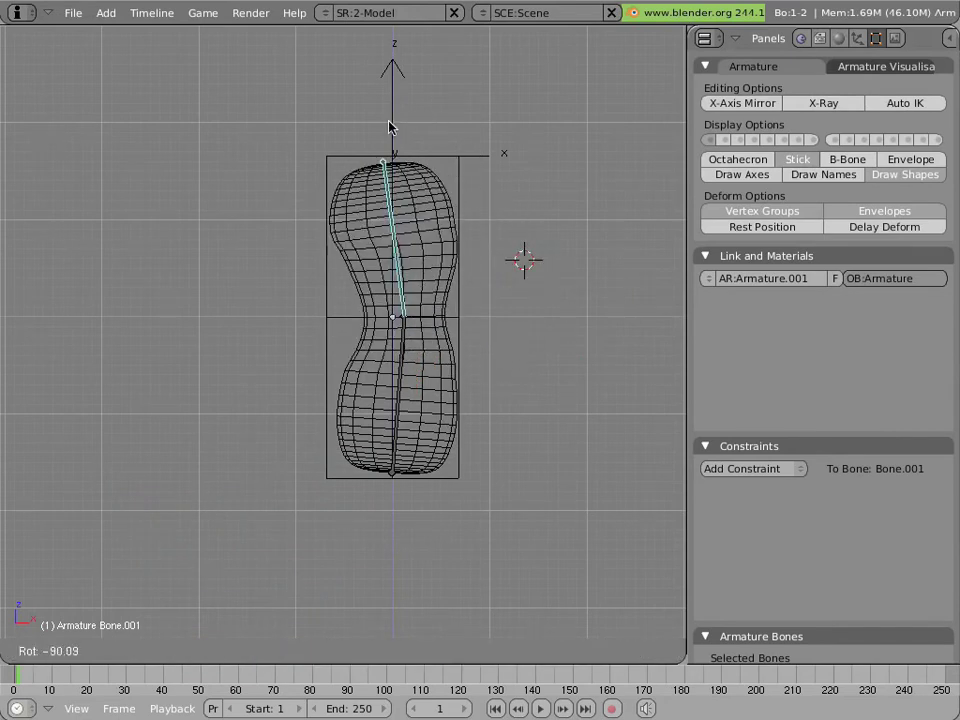
{"action": "left_click", "coordinate": [545, 270]}
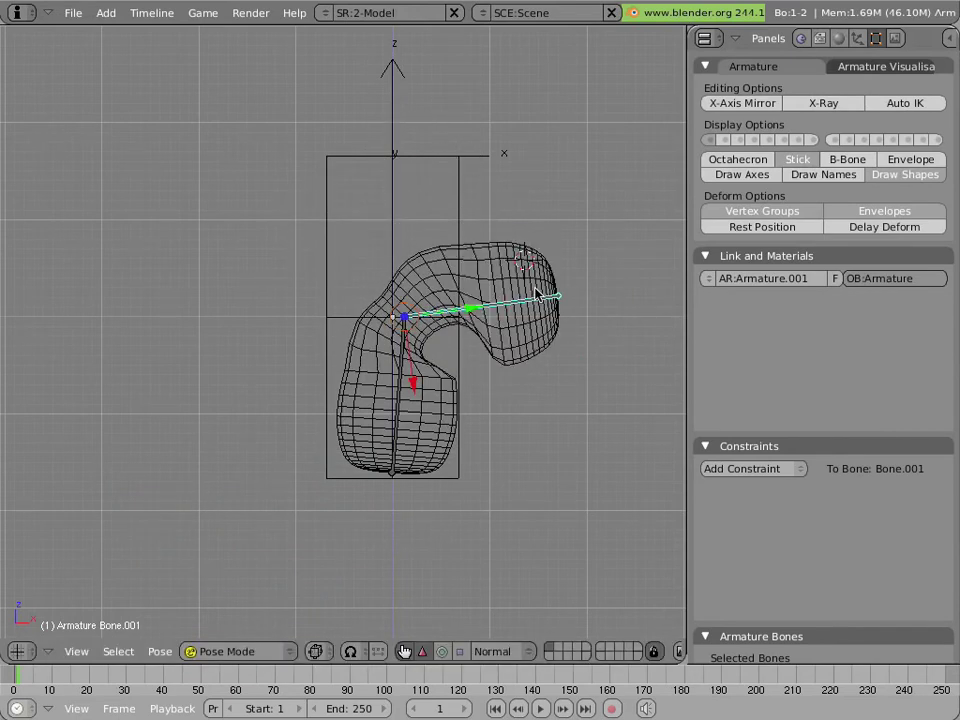
Step: In Edit Mode, return to Envelope display and enlarge the top tip joint's envelope
{"action": "key", "text": "Tab"}
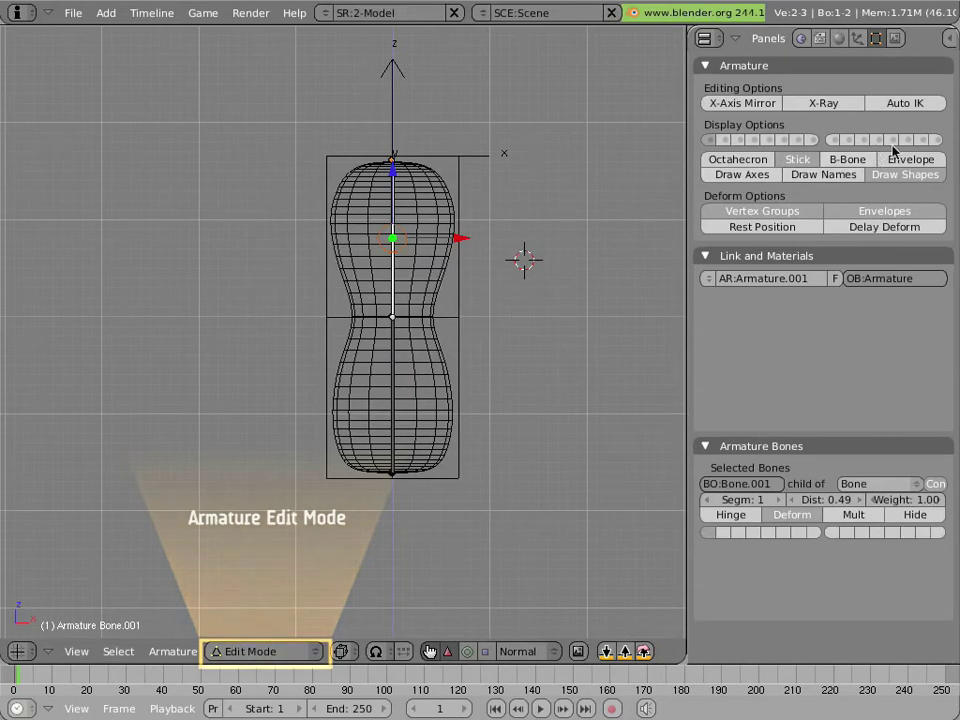
{"action": "left_click", "coordinate": [900, 159]}
{"action": "right_click", "coordinate": [448, 139]}
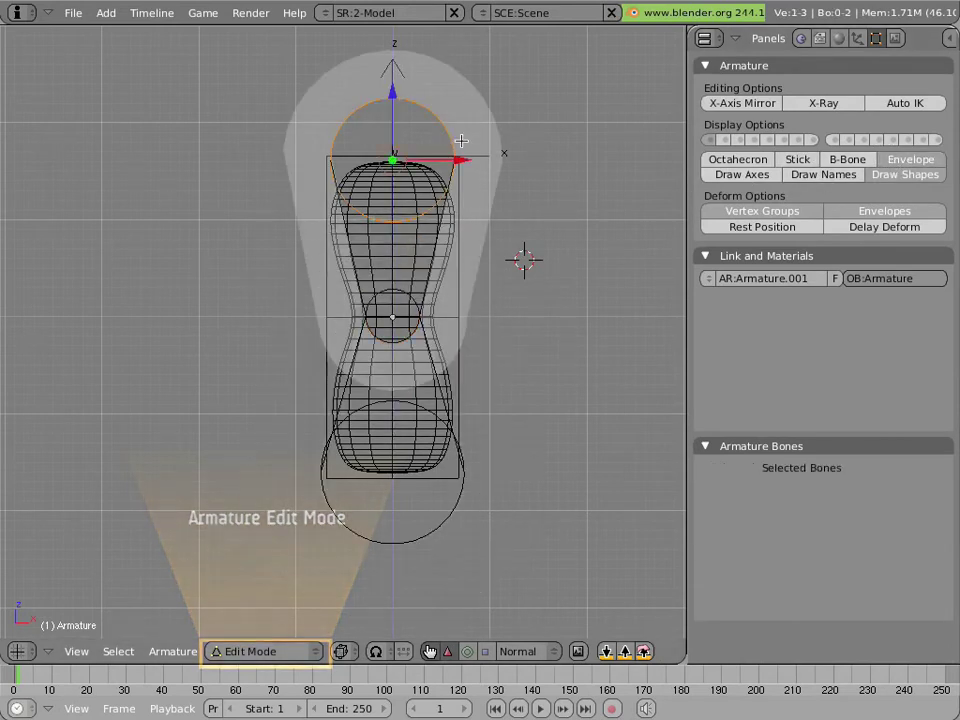
{"action": "key", "text": "alt+s"}
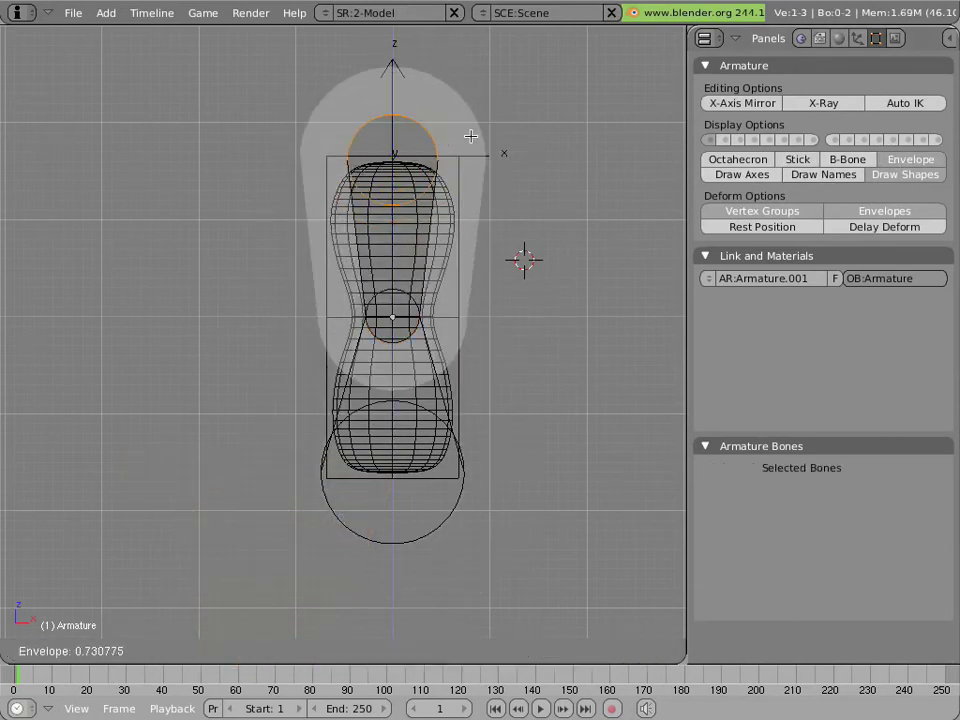
{"action": "left_click", "coordinate": [472, 134]}
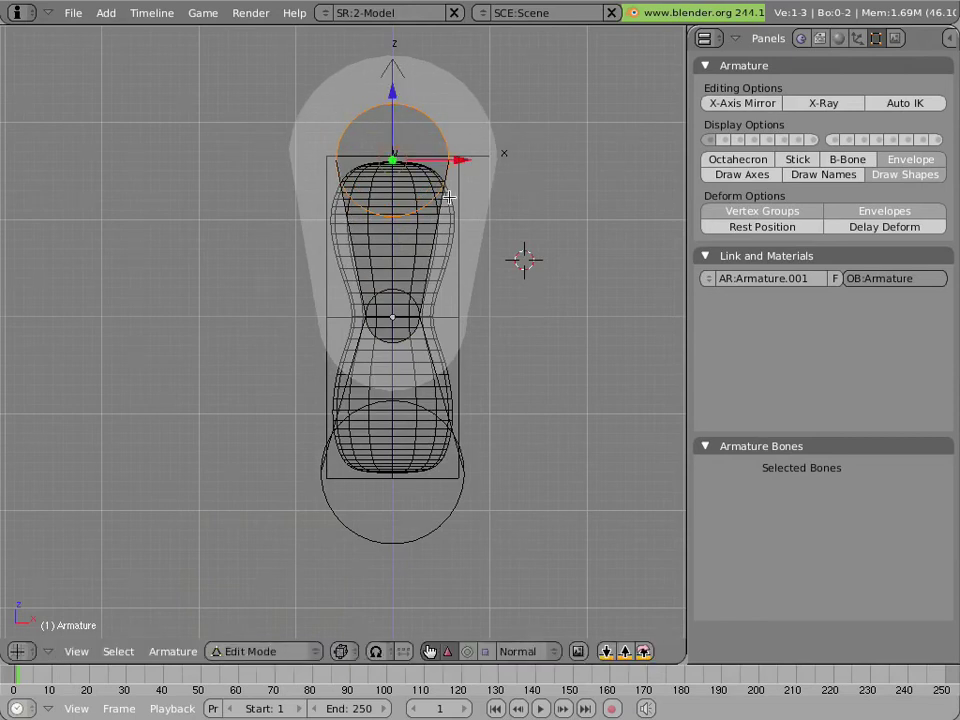
Step: Enlarge Bone.001's envelope with Alt-S, check the bend in Pose Mode, then select the Cube
{"action": "right_click", "coordinate": [437, 229]}
{"action": "key", "text": "alt+s"}
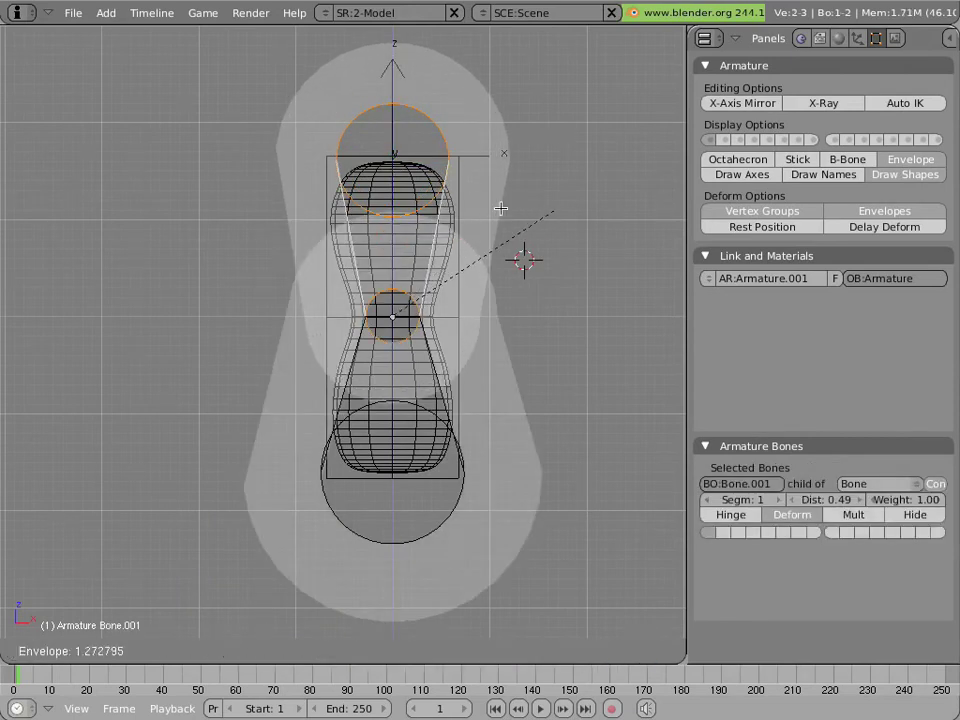
{"action": "left_click", "coordinate": [525, 206]}
{"action": "key", "text": "ctrl+Tab"}
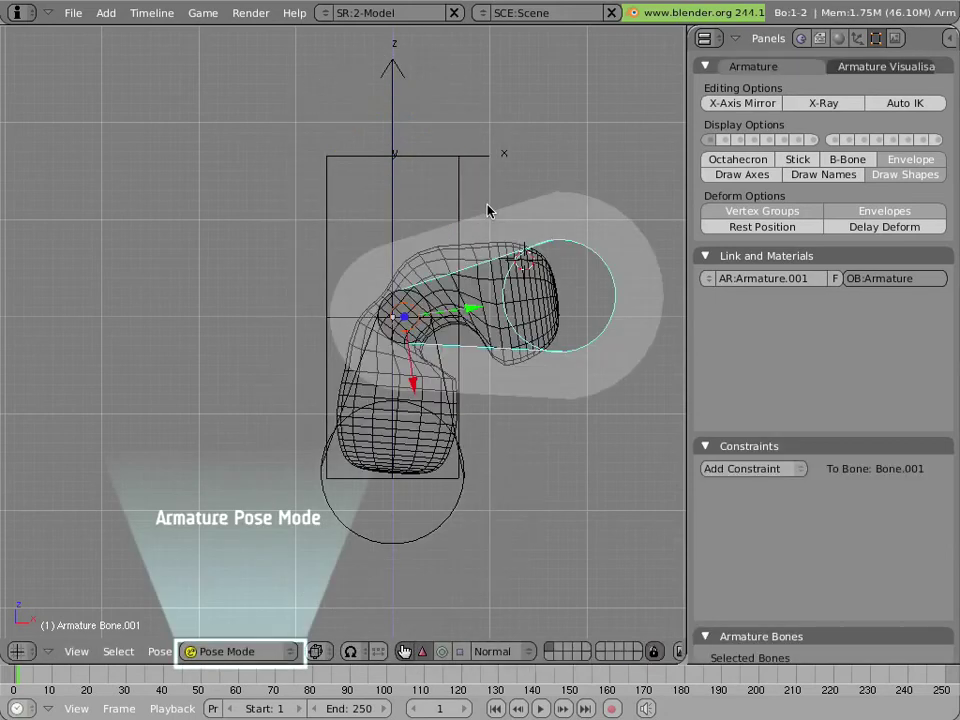
{"action": "right_click", "coordinate": [484, 289]}
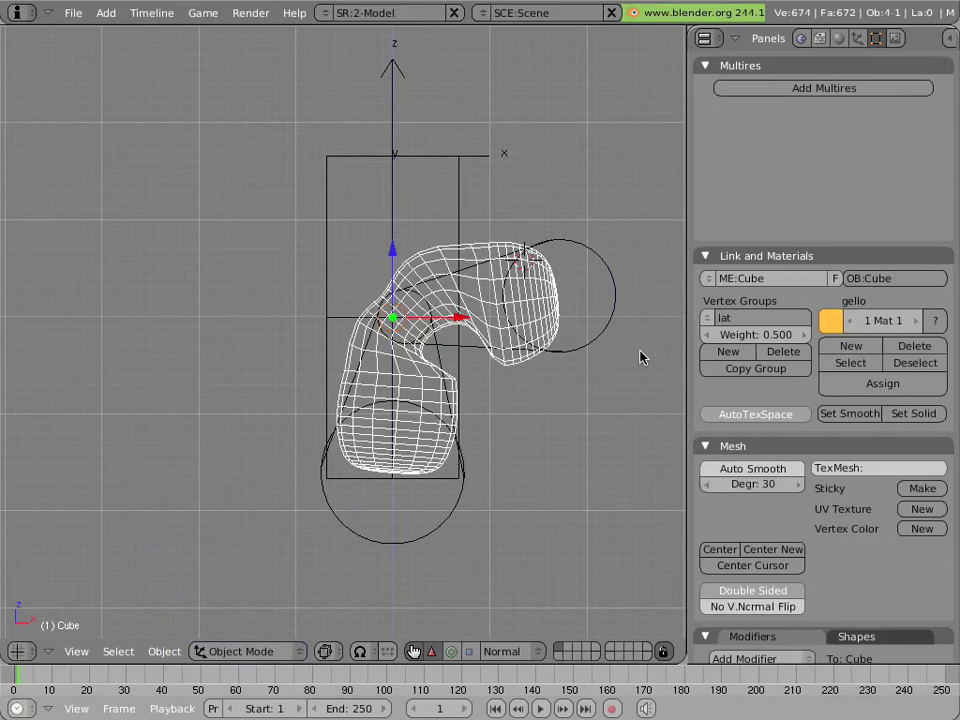
Step: Move the Armature modifier above Subsurf in the Cube's modifier stack
{"action": "scroll", "coordinate": [789, 413], "scroll_direction": "down", "scroll_amount": 4}
{"action": "scroll", "coordinate": [789, 413], "scroll_direction": "down", "scroll_amount": 3}
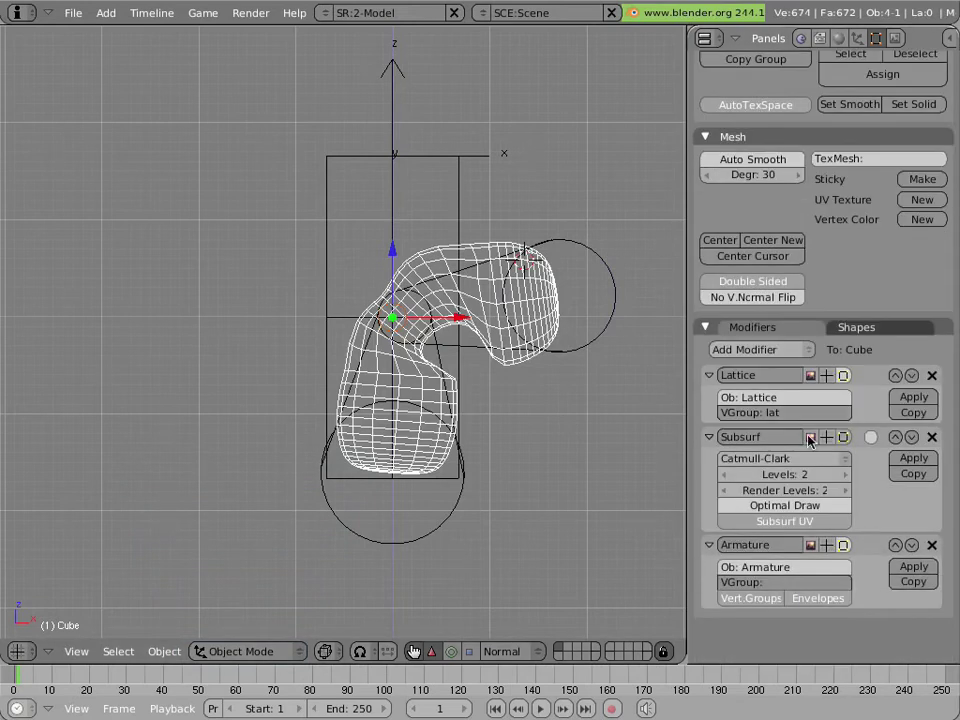
{"action": "left_click", "coordinate": [896, 545]}
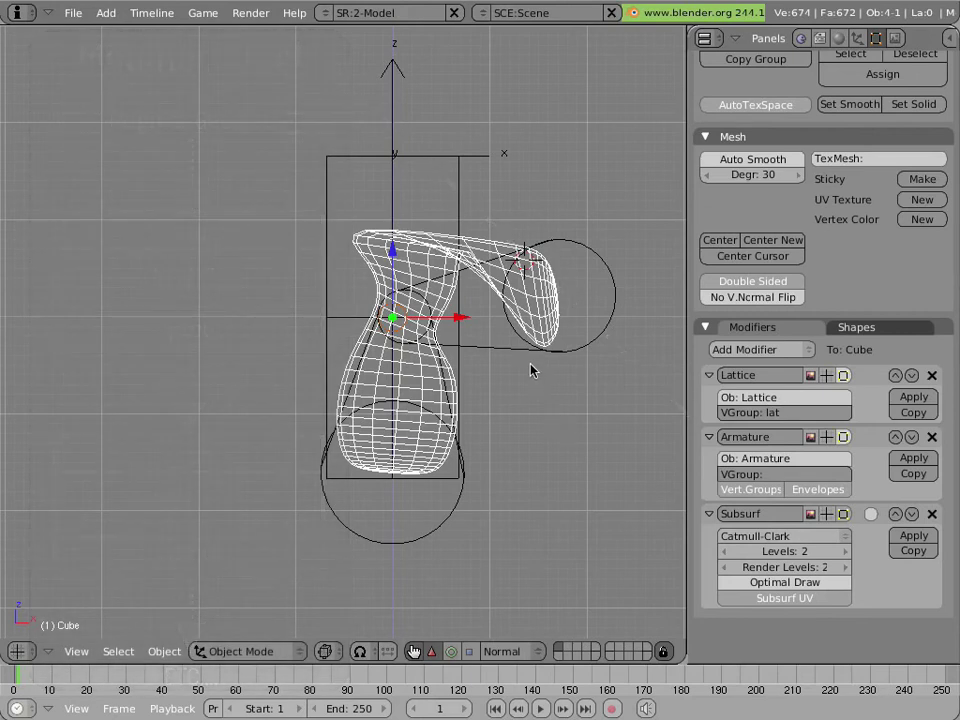
Step: Enlarge the upper bone's envelope with Ctrl+Alt+S, then select the lower bone and the Cube
{"action": "right_click", "coordinate": [531, 368]}
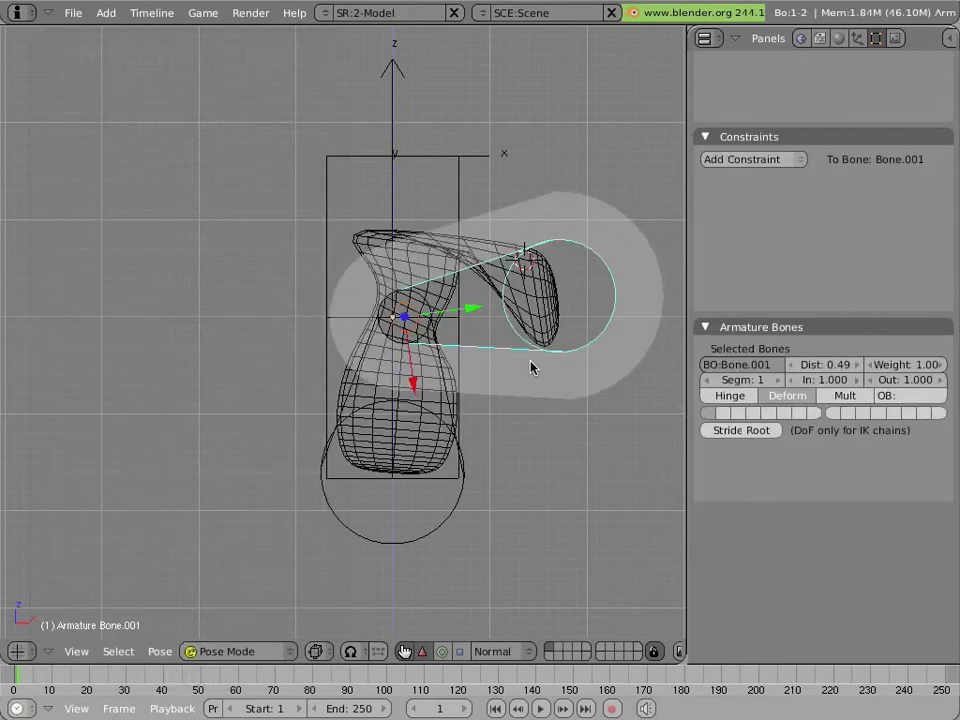
{"action": "key", "text": "ctrl+alt+s"}
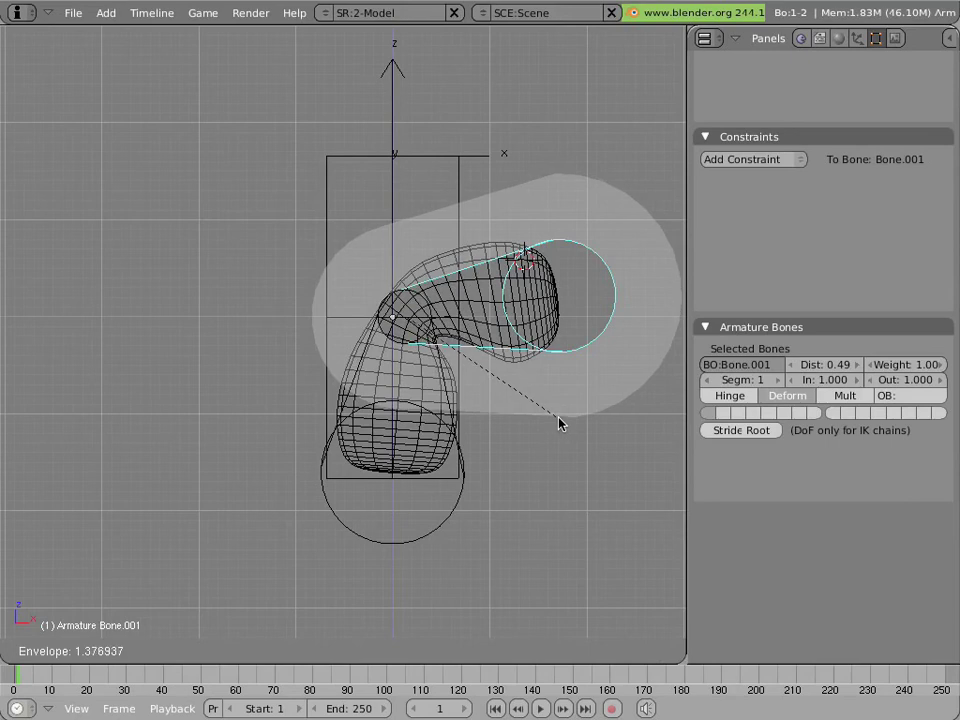
{"action": "left_click", "coordinate": [559, 420]}
{"action": "right_click", "coordinate": [450, 412]}
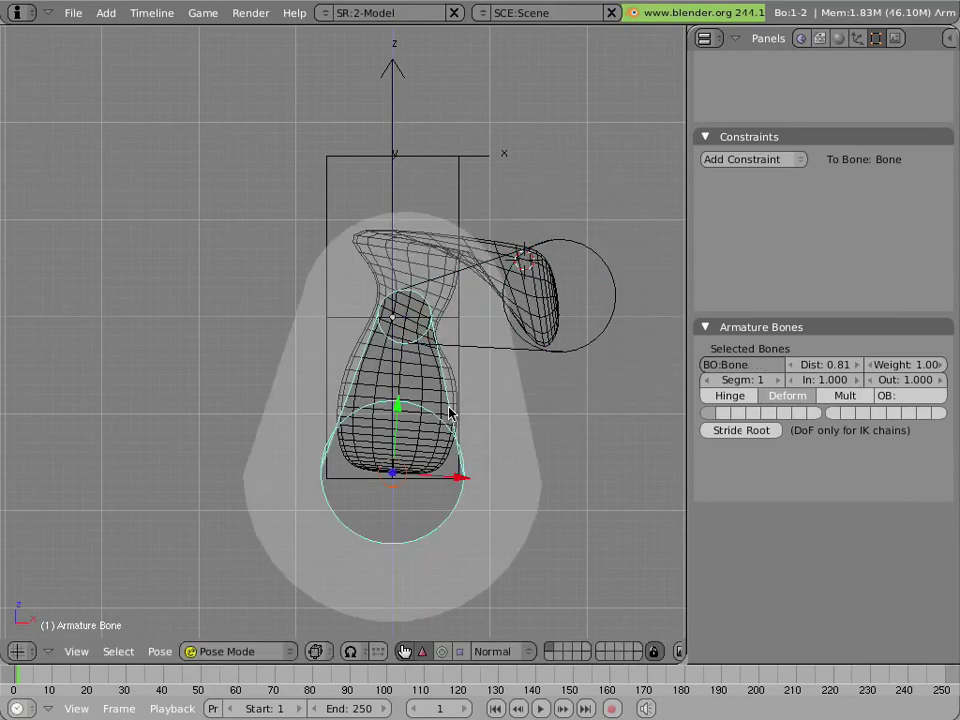
{"action": "right_click", "coordinate": [545, 330]}
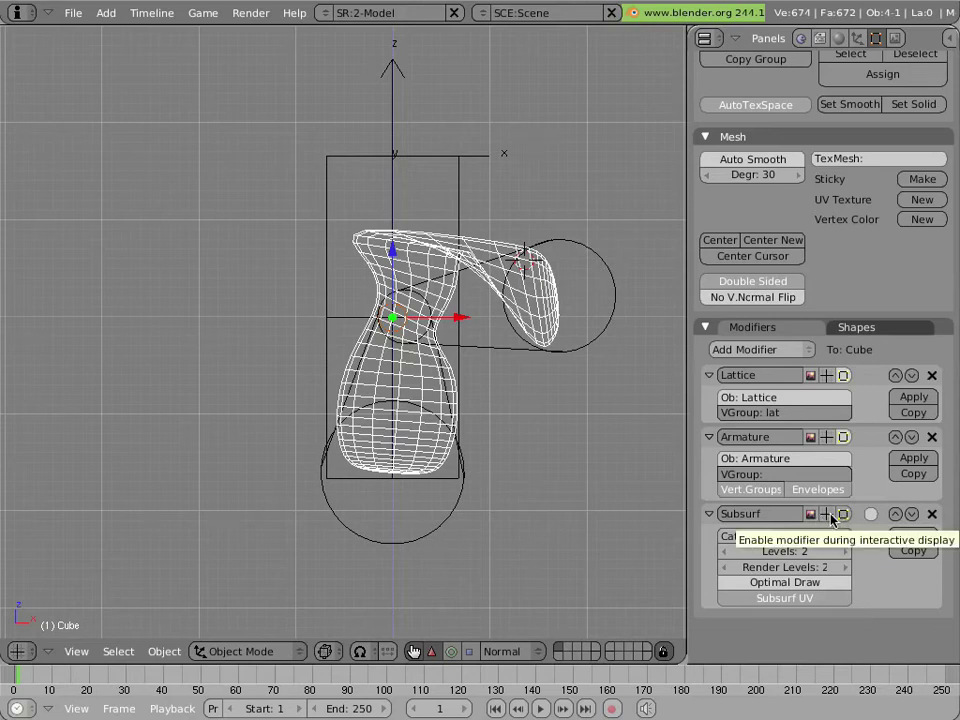
Step: Hide Subsurf in the viewport and enlarge Bone.001's envelope distance to 0.59
{"action": "left_click", "coordinate": [831, 518]}
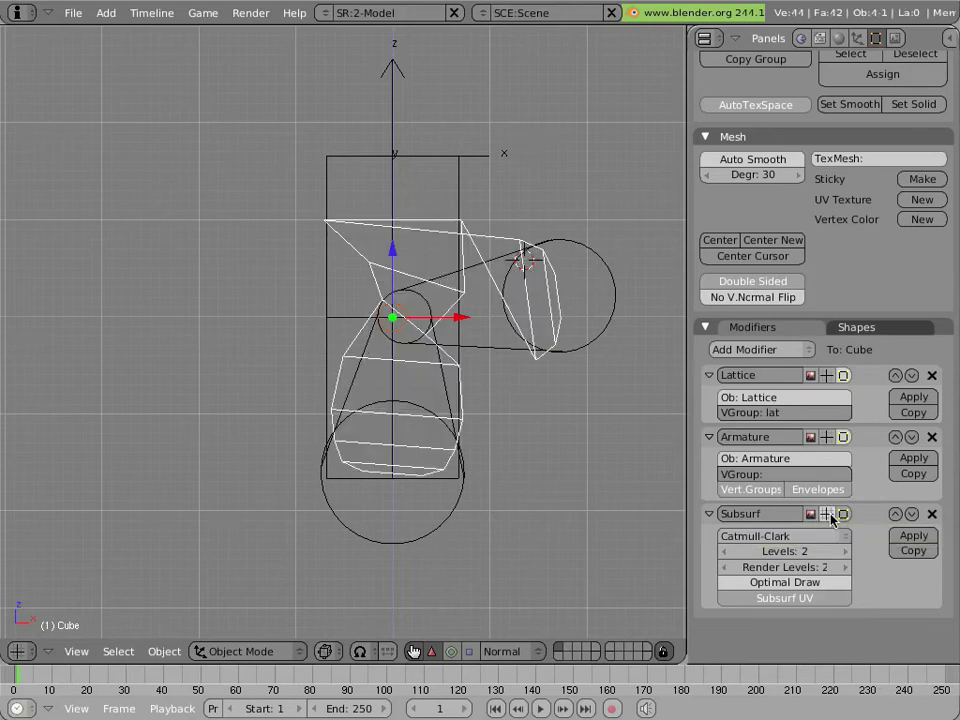
{"action": "right_click", "coordinate": [498, 348]}
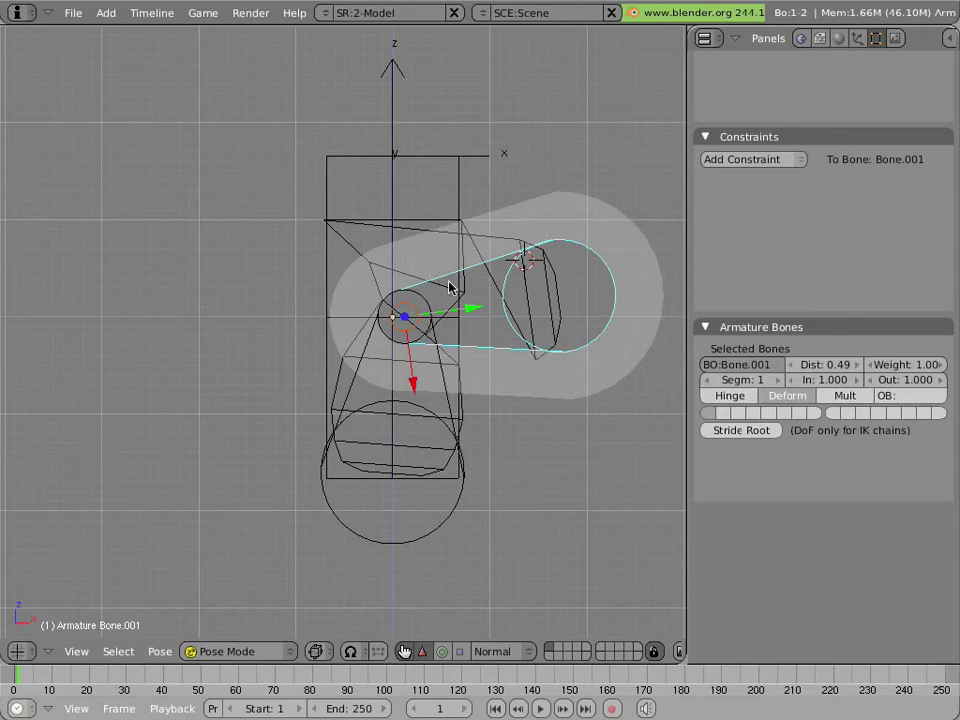
{"action": "key", "text": "alt+s"}
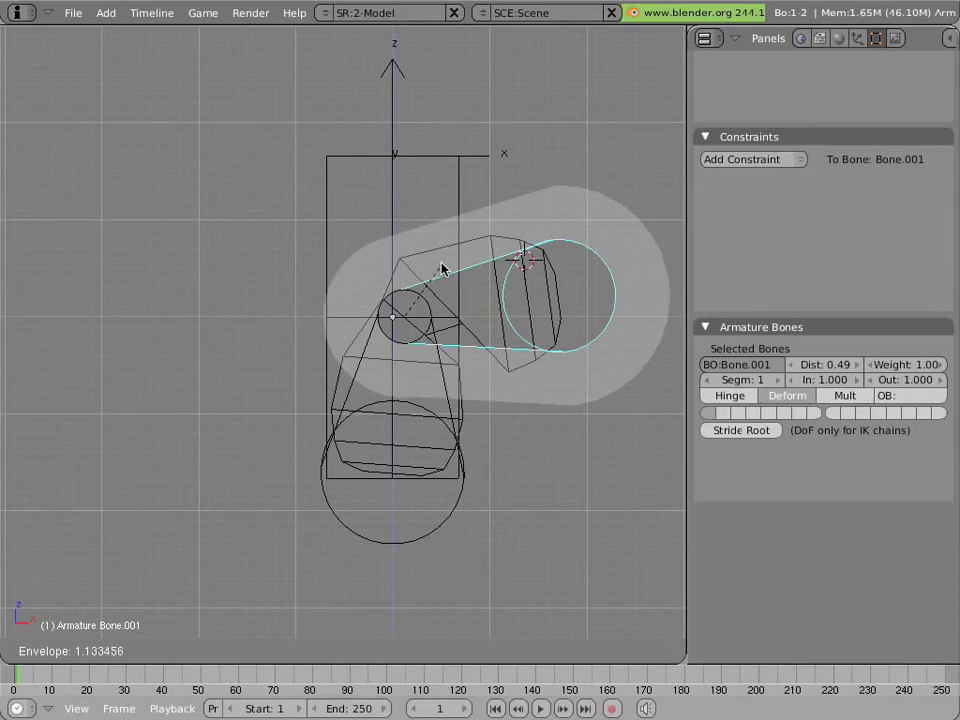
{"action": "left_click", "coordinate": [440, 264]}
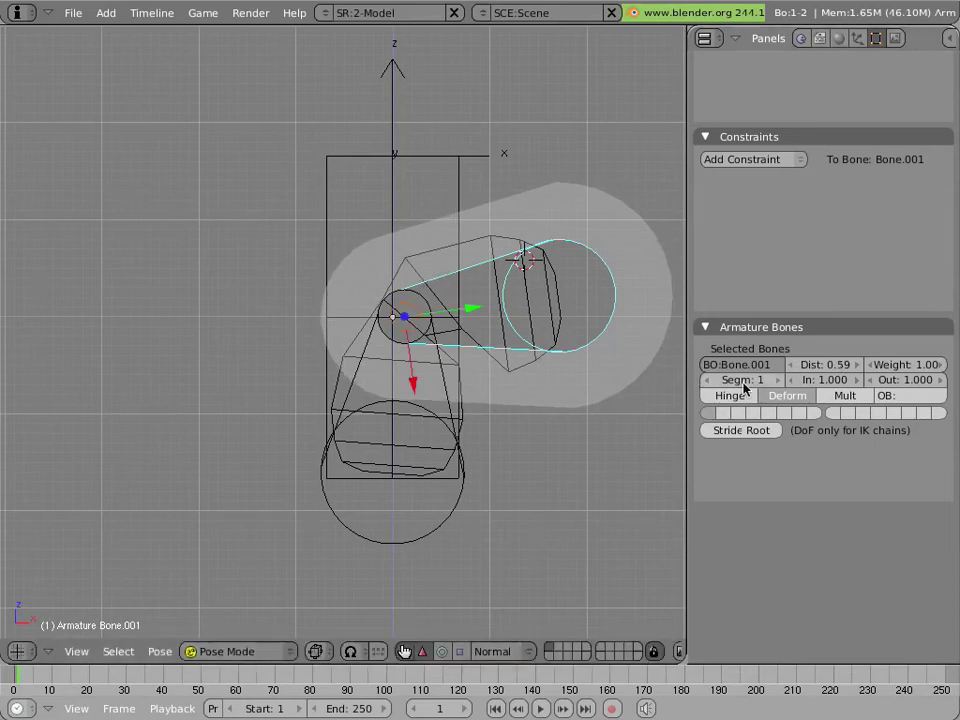
Step: Make the Cube active, switch to solid shading with Z, and select the upper bone for posing
{"action": "right_click", "coordinate": [506, 365]}
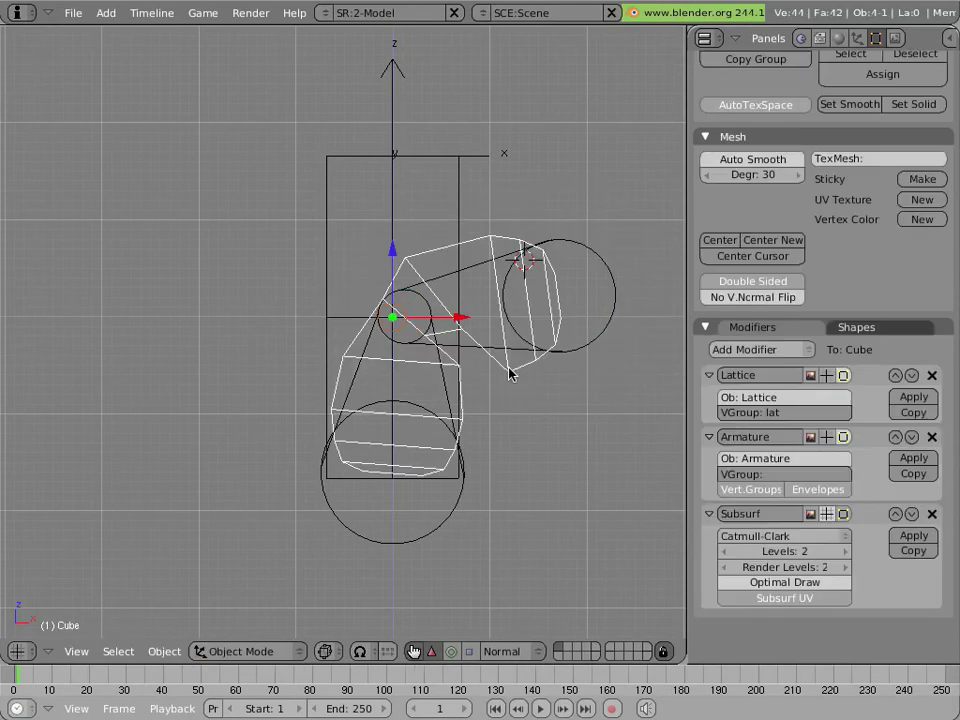
{"action": "left_click", "coordinate": [828, 514]}
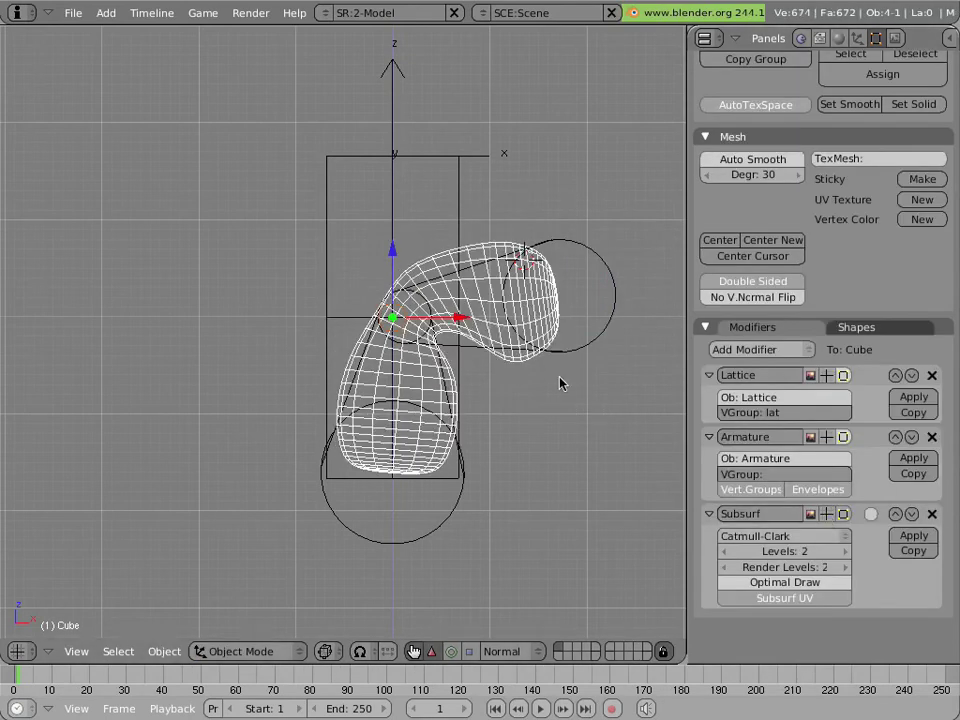
{"action": "key", "text": "z"}
{"action": "key", "text": "z"}
{"action": "right_click", "coordinate": [619, 308]}
Step: Show the bones as X-Ray sticks over a solid-shaded Cube
{"action": "scroll", "coordinate": [812, 108], "scroll_direction": "up", "scroll_amount": 3}
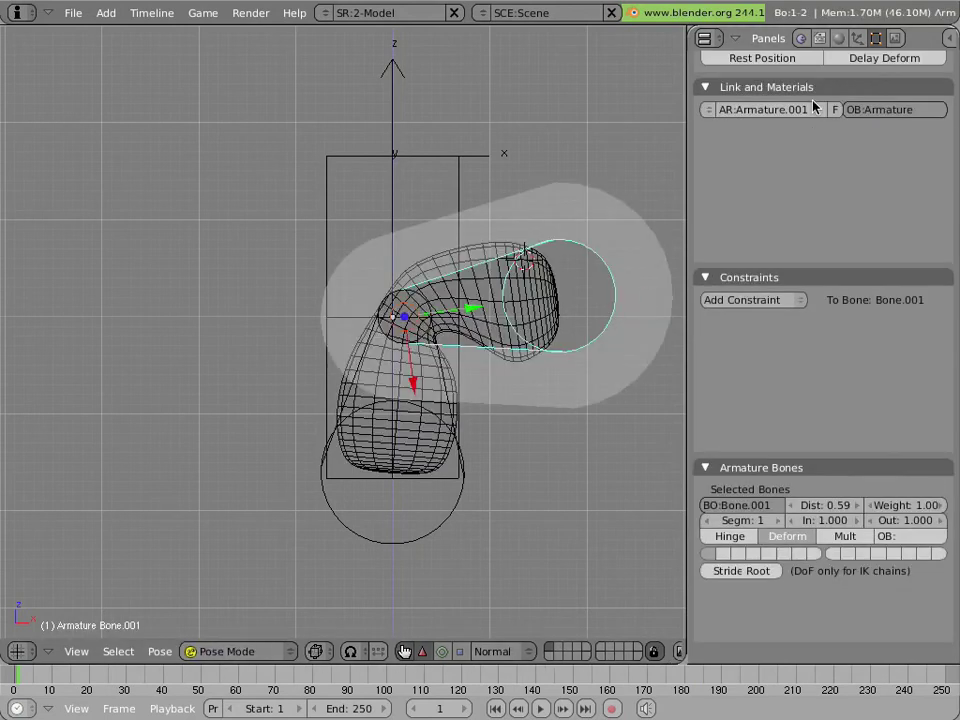
{"action": "scroll", "coordinate": [810, 115], "scroll_direction": "up", "scroll_amount": 3}
{"action": "scroll", "coordinate": [808, 120], "scroll_direction": "up", "scroll_amount": 2}
{"action": "left_click", "coordinate": [791, 158]}
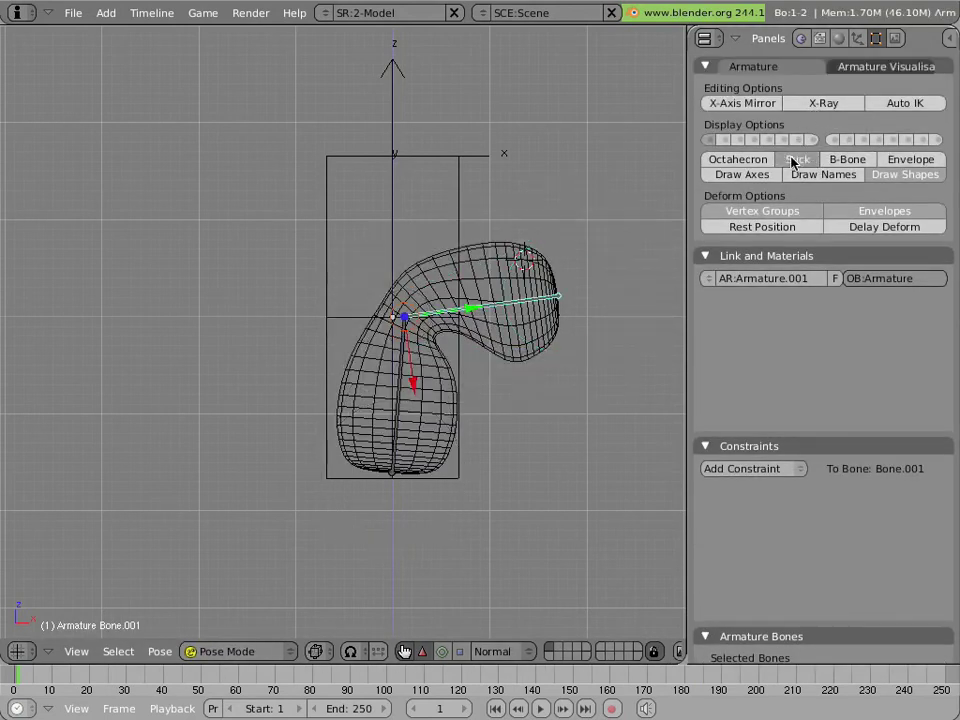
{"action": "left_click", "coordinate": [318, 651]}
{"action": "left_click", "coordinate": [328, 595]}
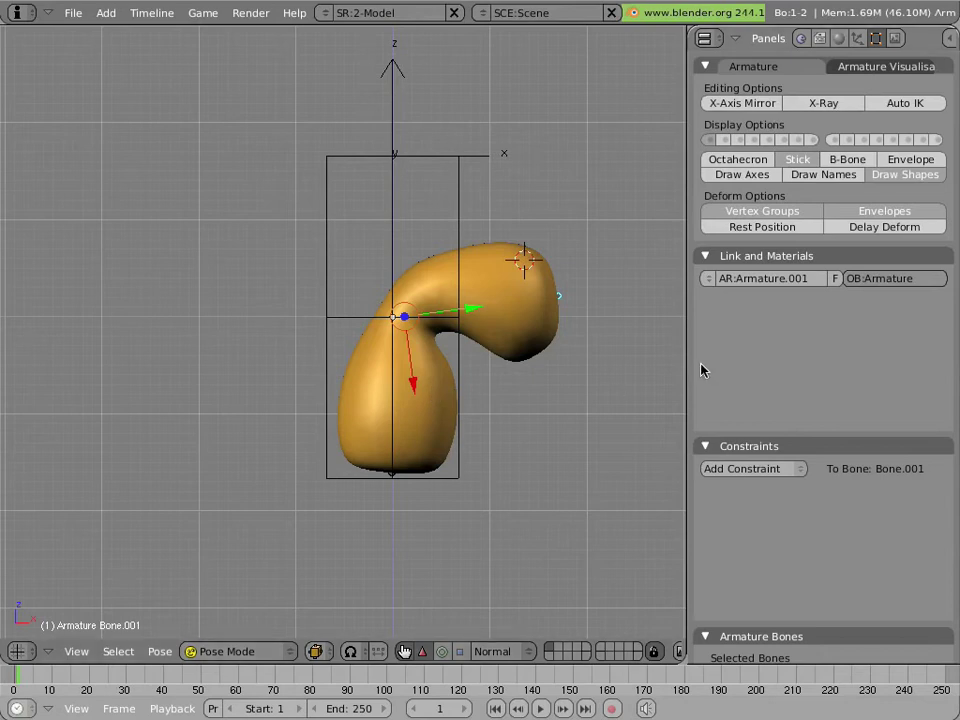
{"action": "left_click", "coordinate": [822, 104]}
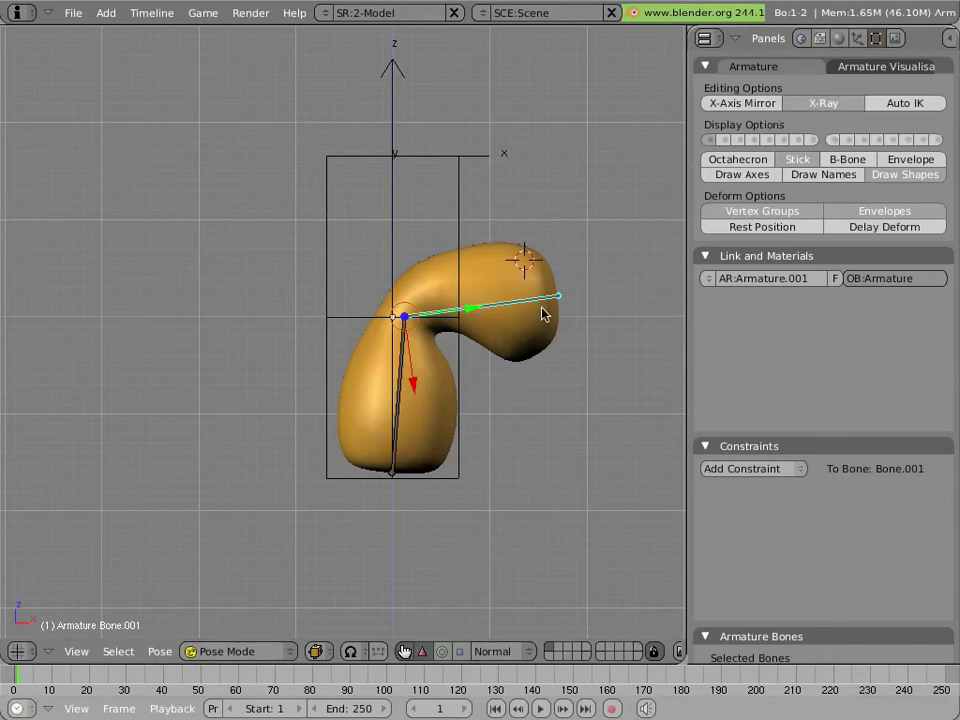
Step: Rotate the upper and lower bones so the Cube curls to the left
{"action": "key", "text": "r"}
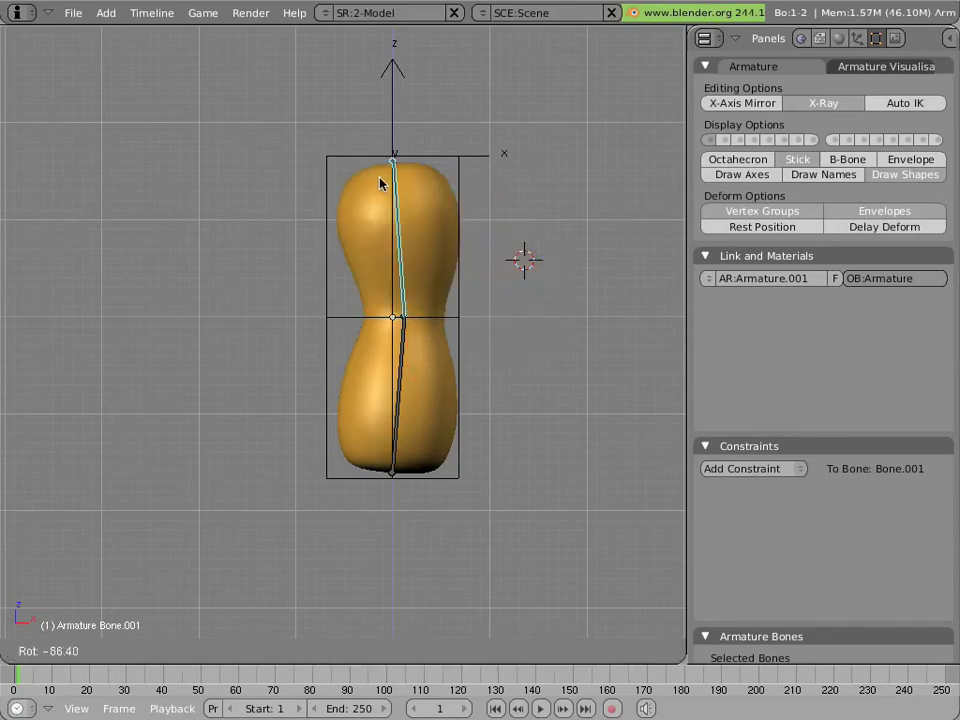
{"action": "left_click", "coordinate": [551, 296]}
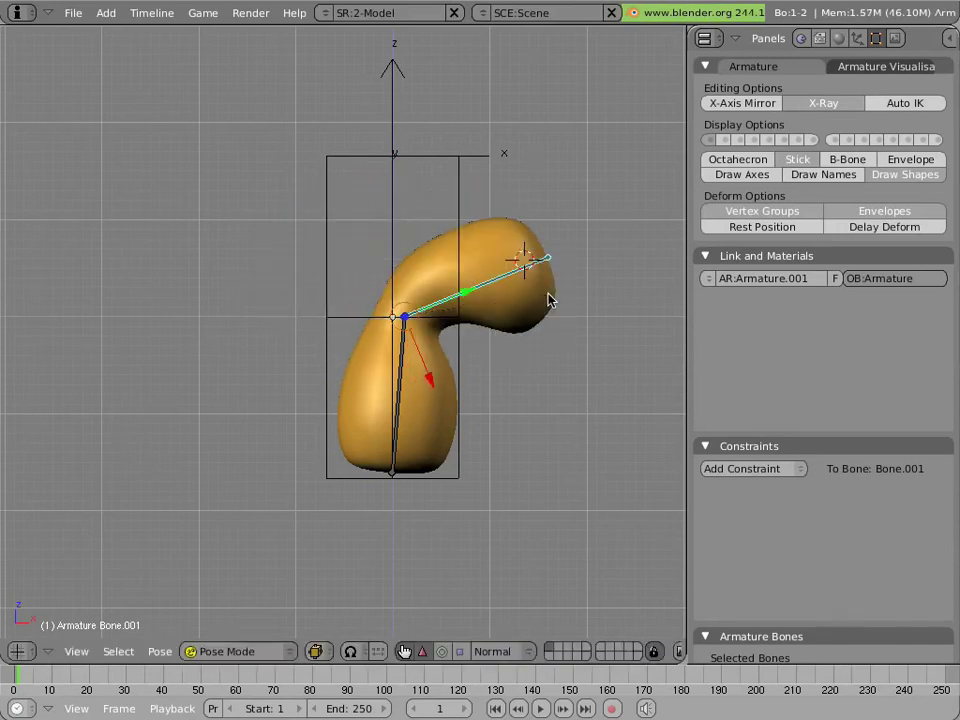
{"action": "right_click", "coordinate": [403, 343]}
{"action": "key", "text": "r"}
{"action": "left_click", "coordinate": [258, 258]}
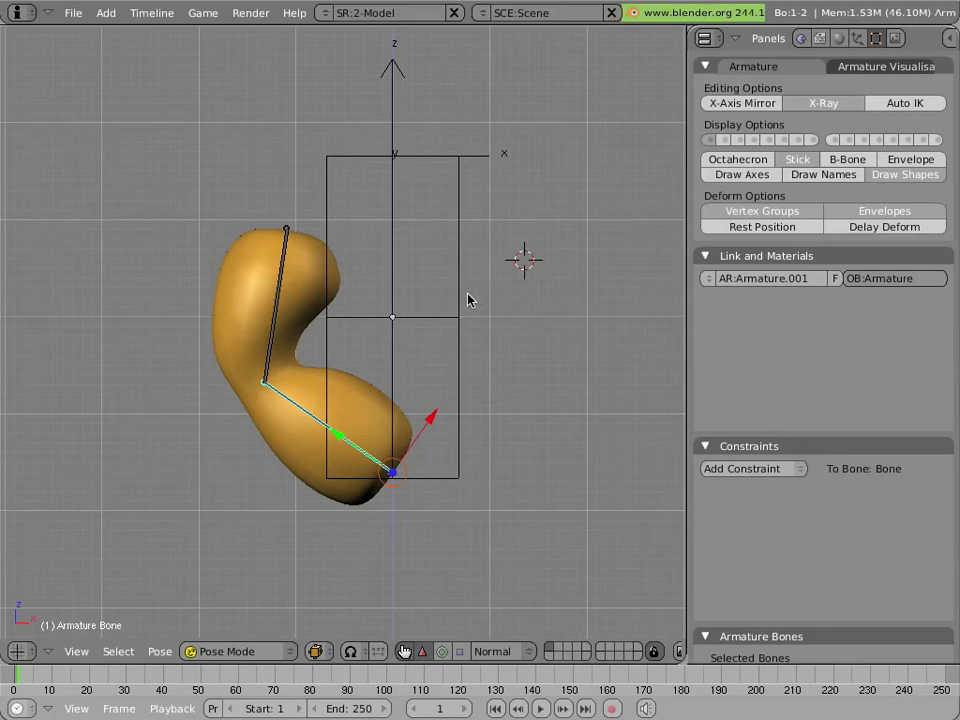
{"action": "right_click", "coordinate": [275, 290]}
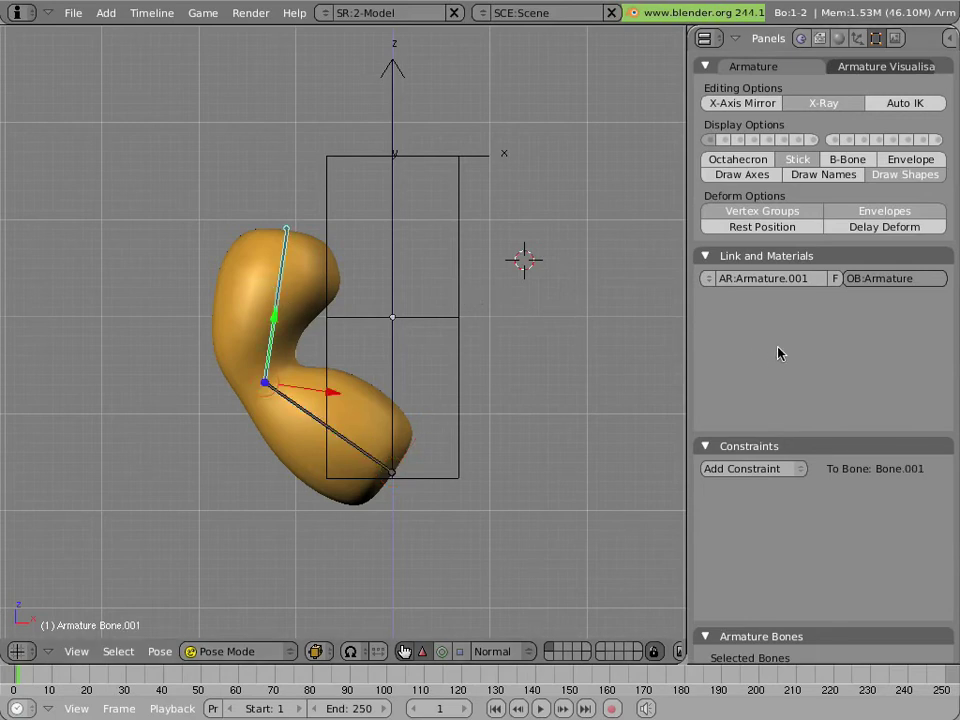
{"action": "scroll", "coordinate": [862, 323], "scroll_direction": "down", "scroll_amount": 5}
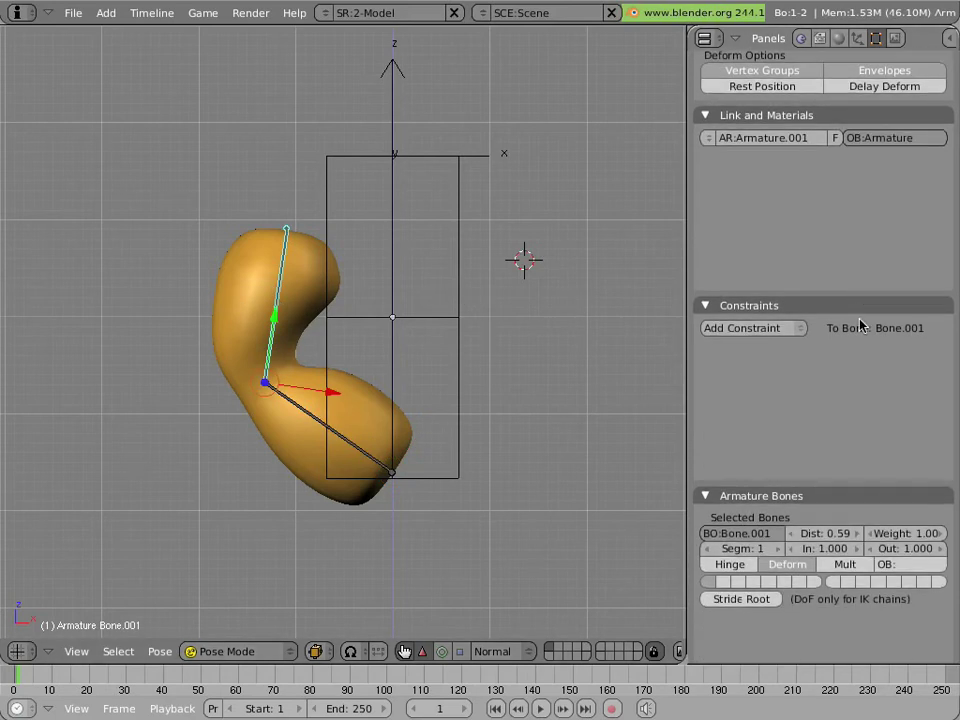
{"action": "scroll", "coordinate": [750, 328], "scroll_direction": "down", "scroll_amount": 2}
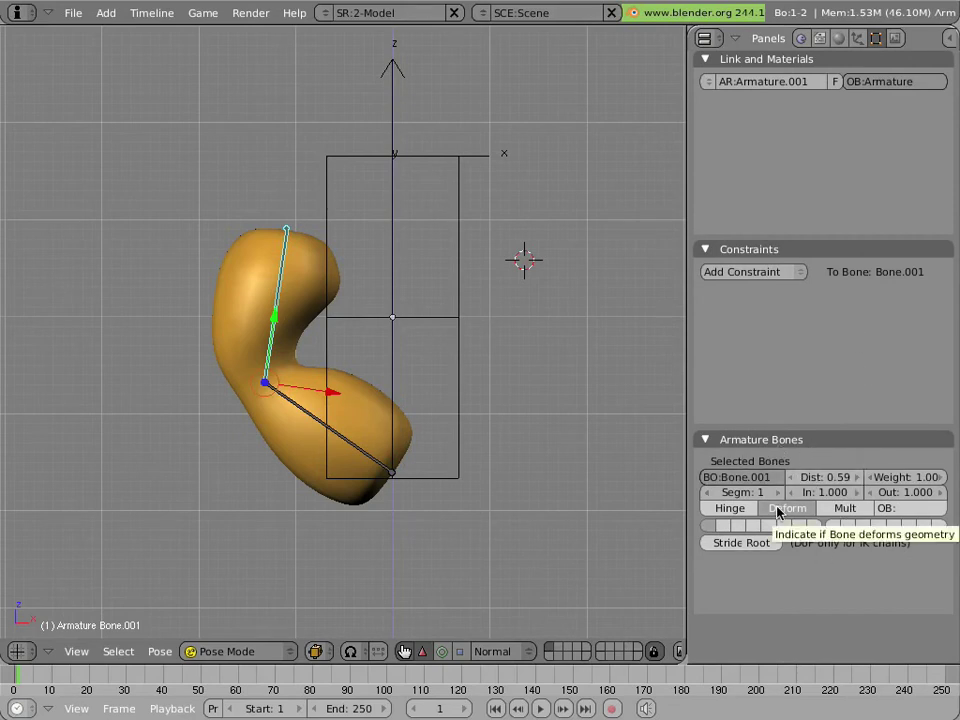
{"action": "left_click", "coordinate": [779, 510]}
{"action": "left_click", "coordinate": [779, 510]}
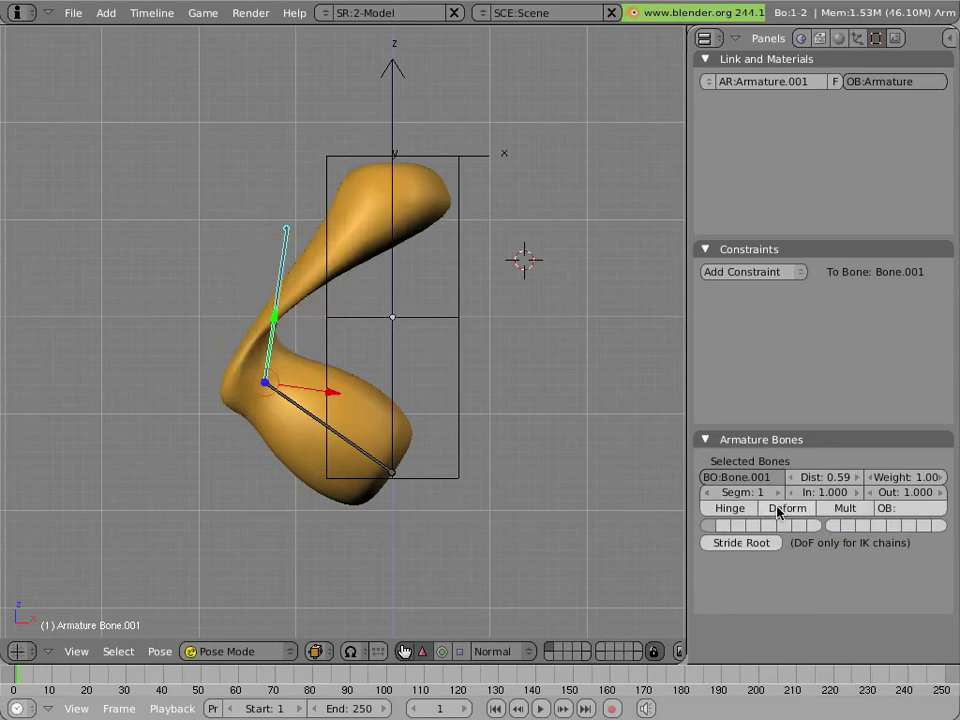
{"action": "left_click", "coordinate": [779, 510]}
{"action": "left_click", "coordinate": [779, 510]}
{"action": "left_click", "coordinate": [779, 510]}
{"action": "left_click", "coordinate": [779, 510]}
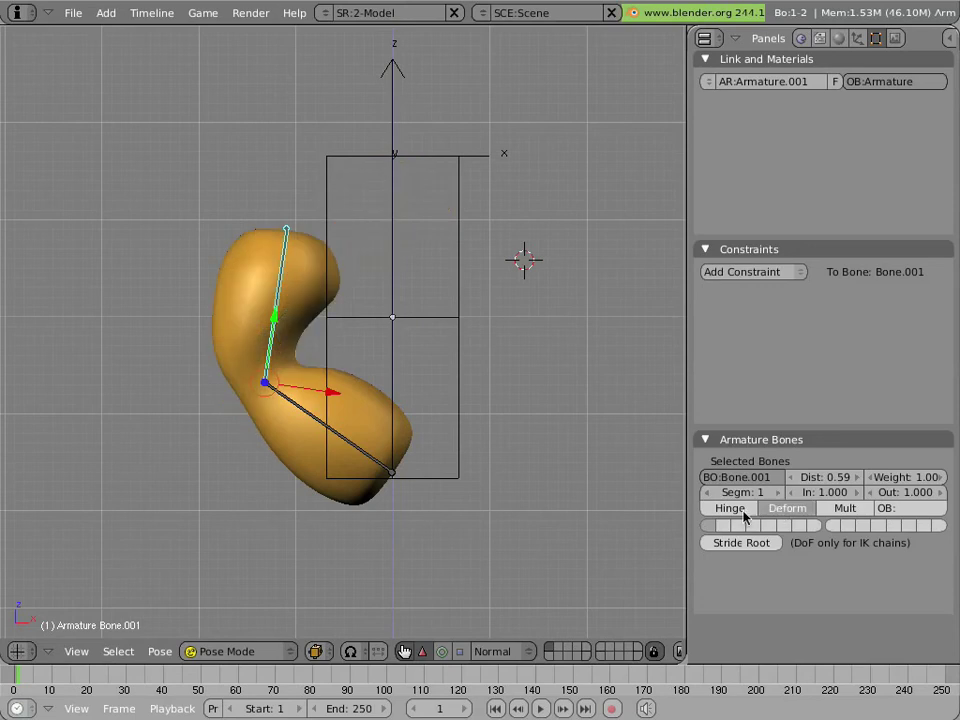
Step: Clear the rotation of both bones with Alt+R so the Cube stands straight
{"action": "right_click", "coordinate": [296, 401], "text": "shift"}
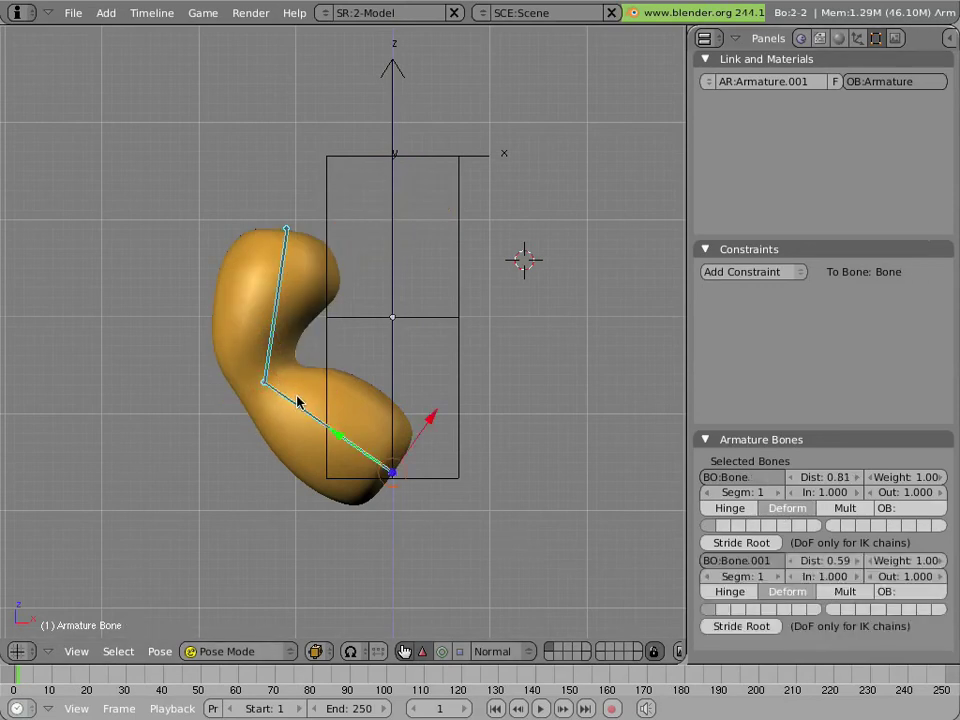
{"action": "key", "text": "alt+r"}
{"action": "left_click", "coordinate": [296, 403]}
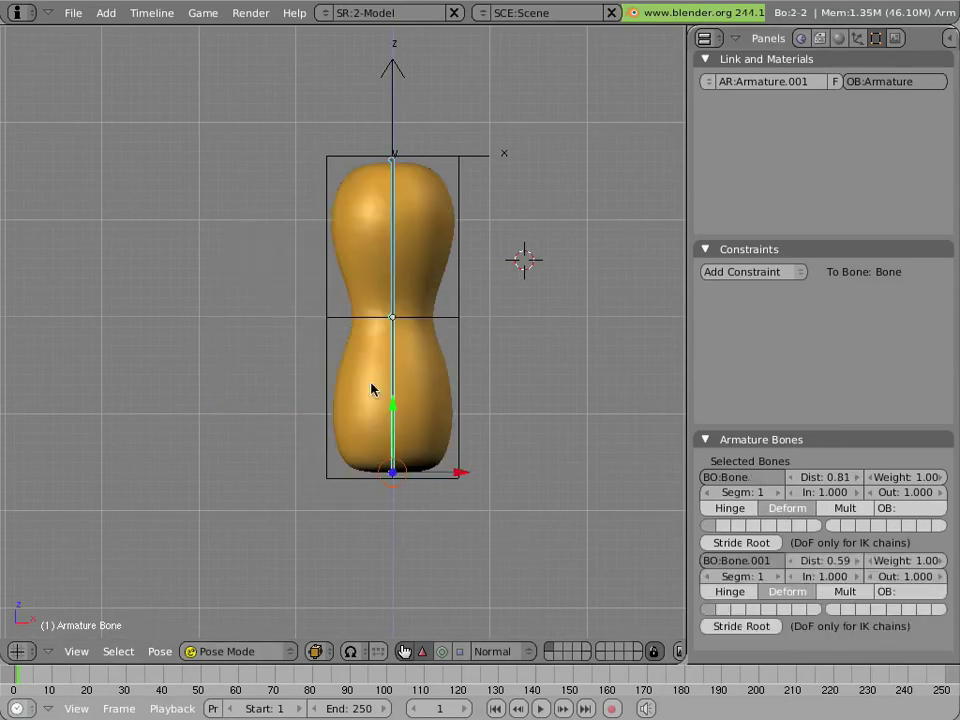
Step: Select the Cube, then the upper bone, the lower bone, and the Cube again
{"action": "right_click", "coordinate": [416, 227]}
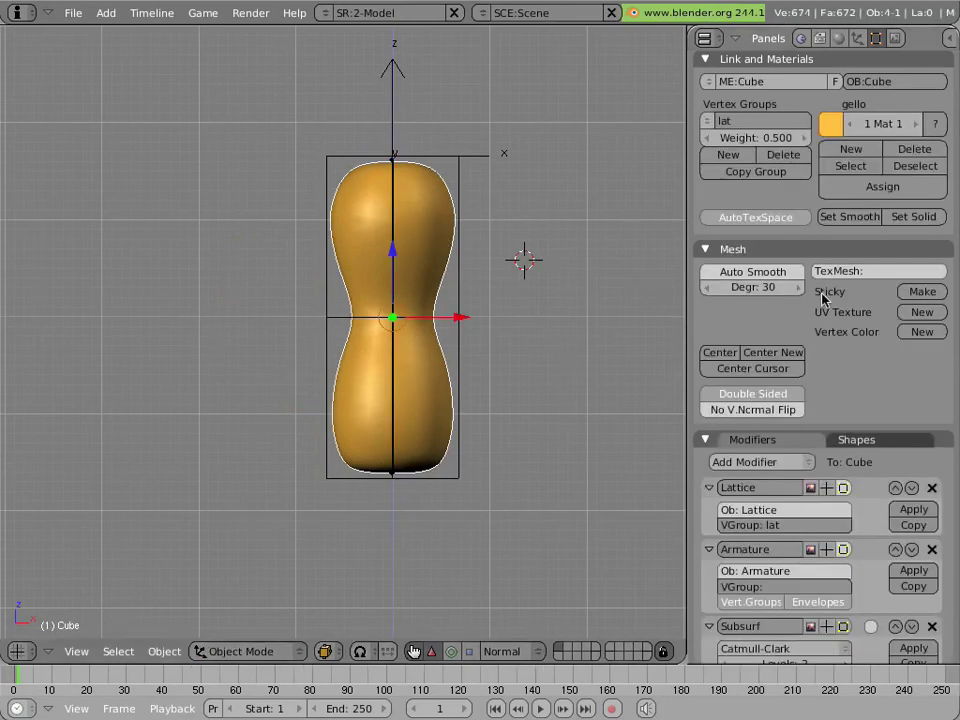
{"action": "scroll", "coordinate": [822, 298], "scroll_direction": "down", "scroll_amount": 5}
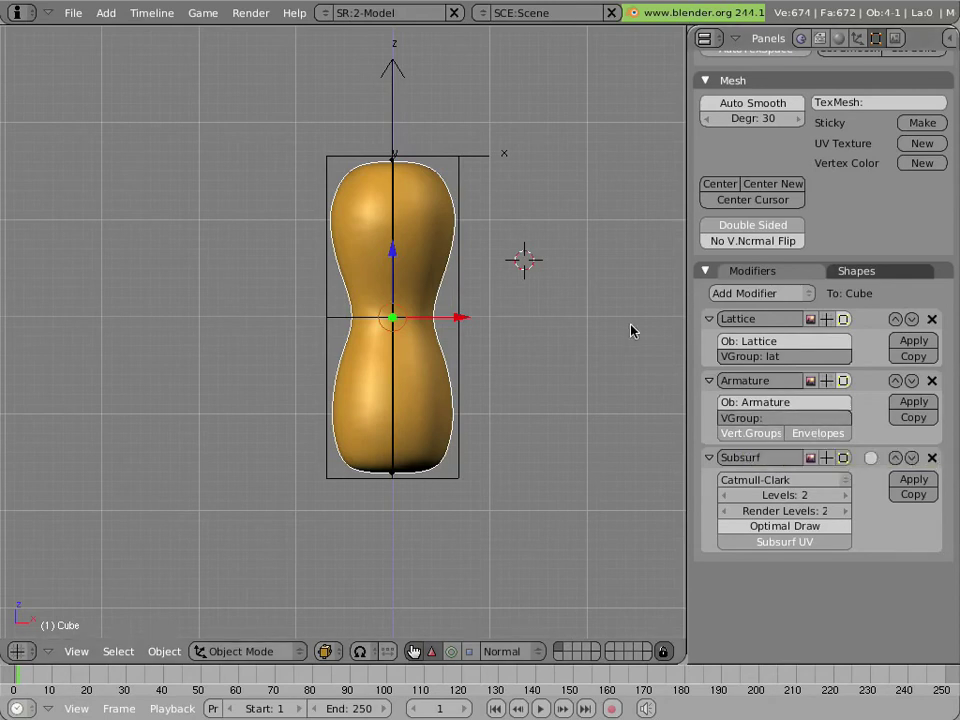
{"action": "right_click", "coordinate": [390, 215]}
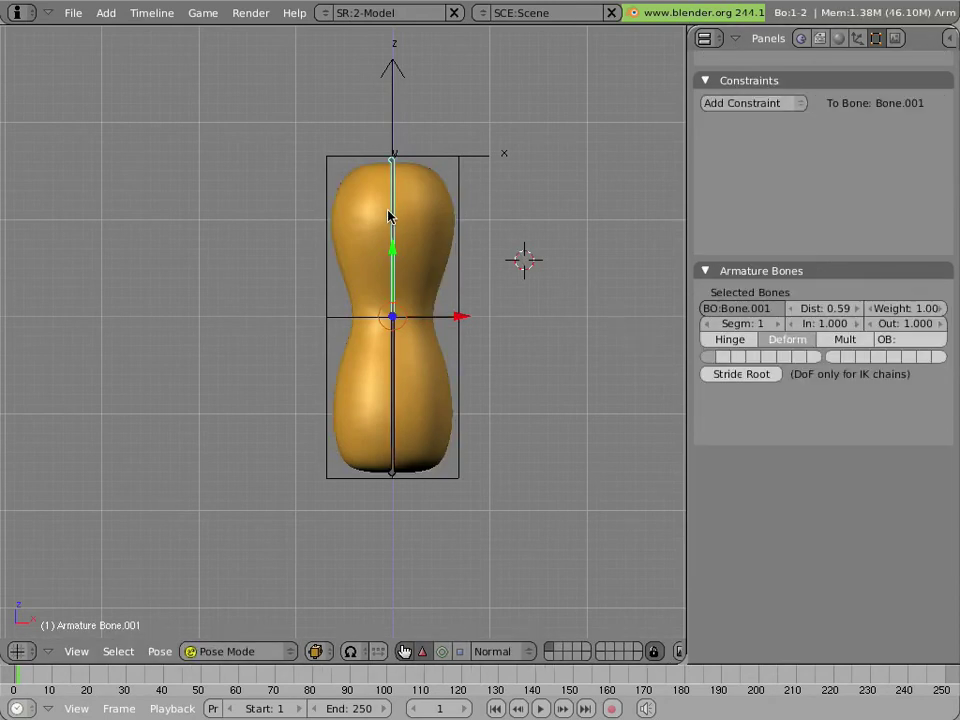
{"action": "right_click", "coordinate": [389, 337]}
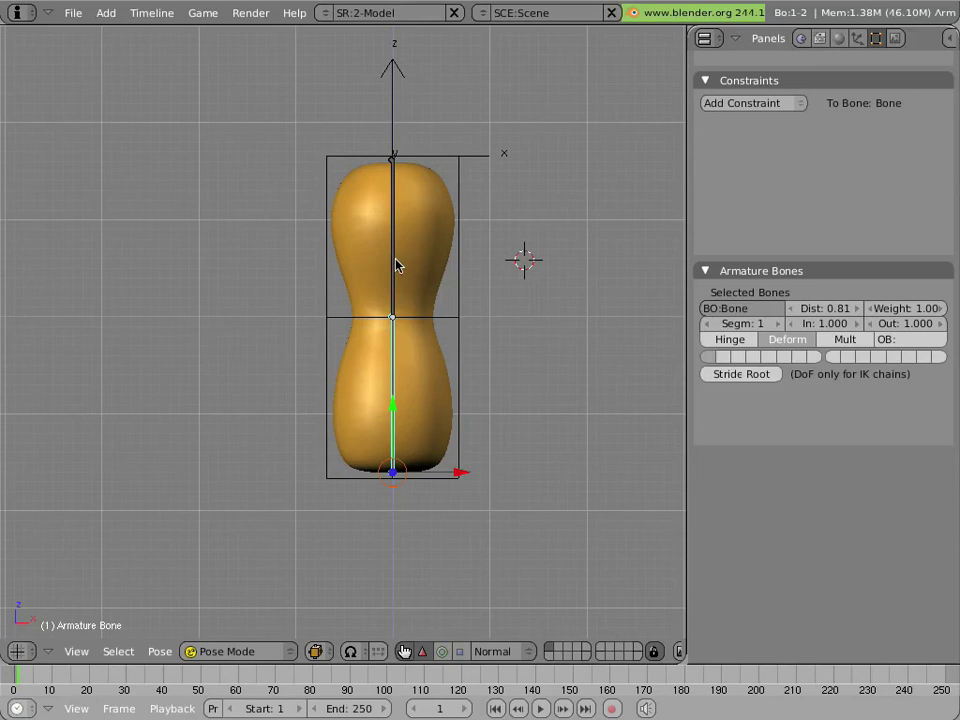
{"action": "right_click", "coordinate": [433, 252]}
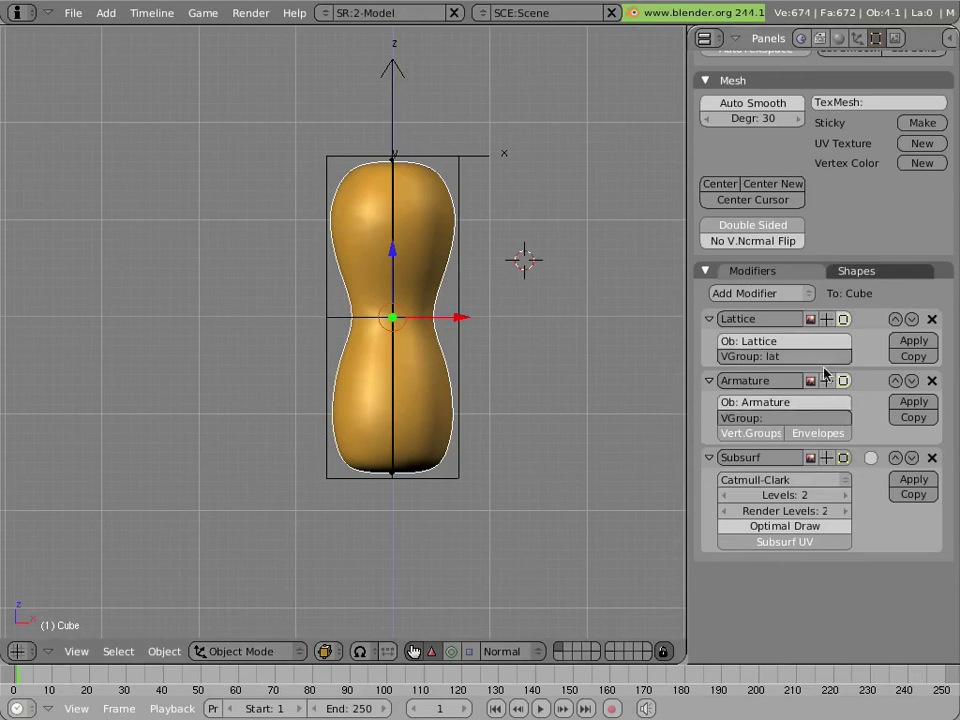
Step: Put the Cube in Weight Paint mode and select the upper bone to paint its group
{"action": "left_click", "coordinate": [253, 655]}
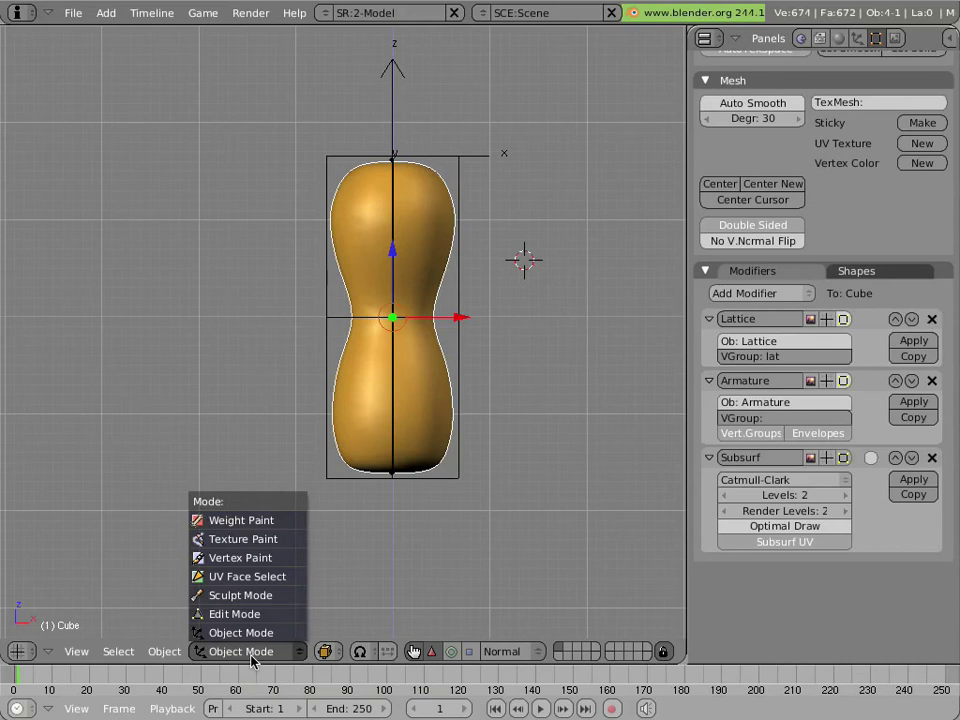
{"action": "left_click", "coordinate": [258, 519]}
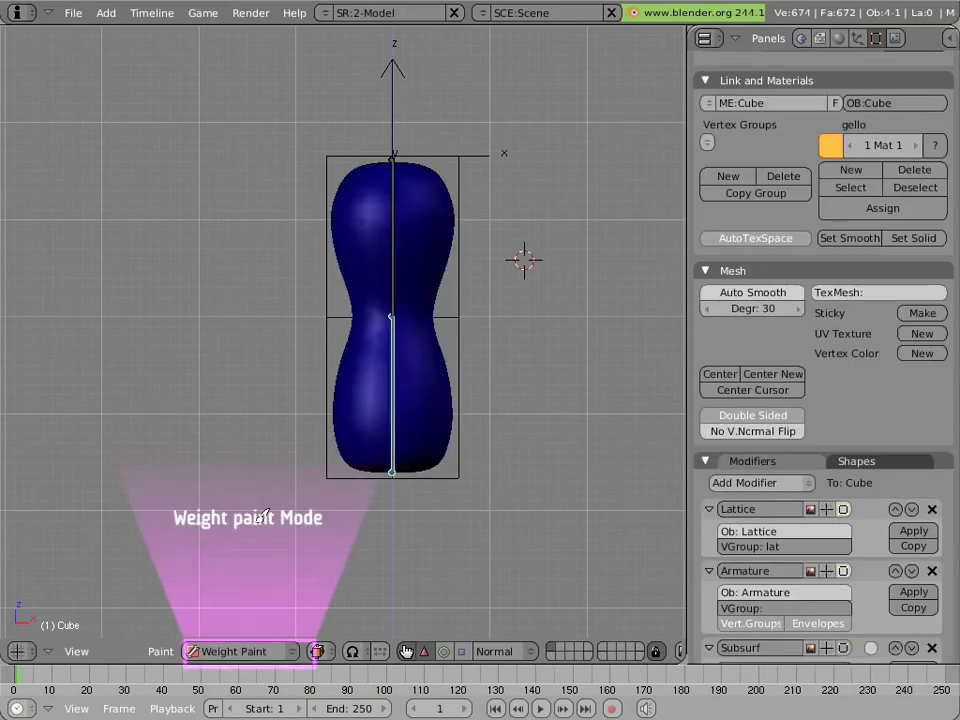
{"action": "right_click", "coordinate": [398, 244]}
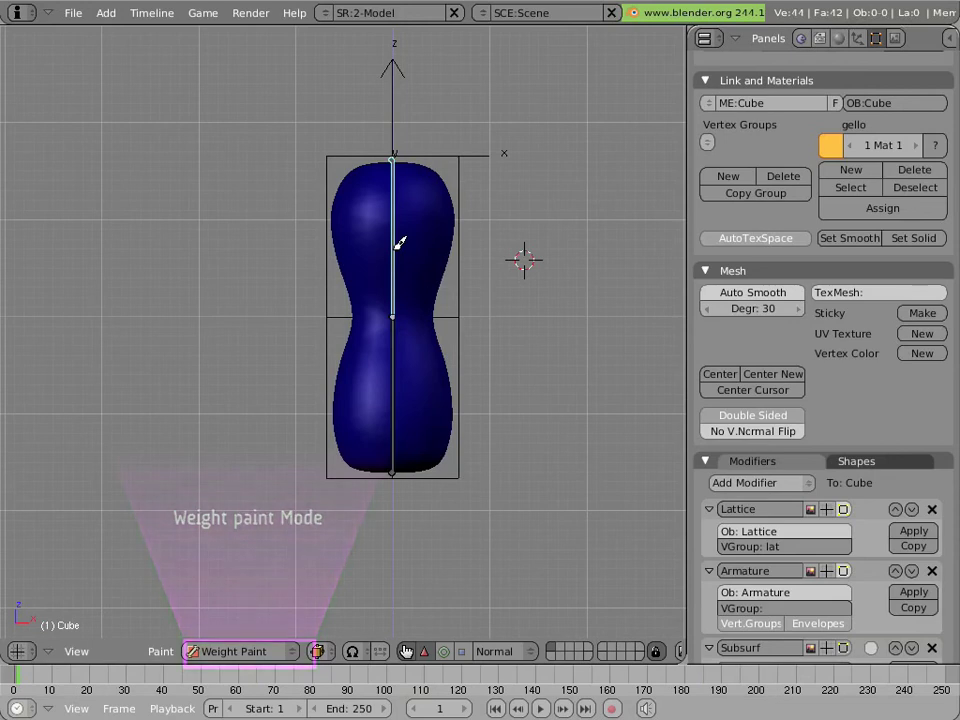
{"action": "mouse_move", "coordinate": [364, 219]}
{"action": "left_mouse_down"}
{"action": "mouse_move", "coordinate": [421, 205]}
{"action": "mouse_move", "coordinate": [366, 214]}
{"action": "left_mouse_up"}
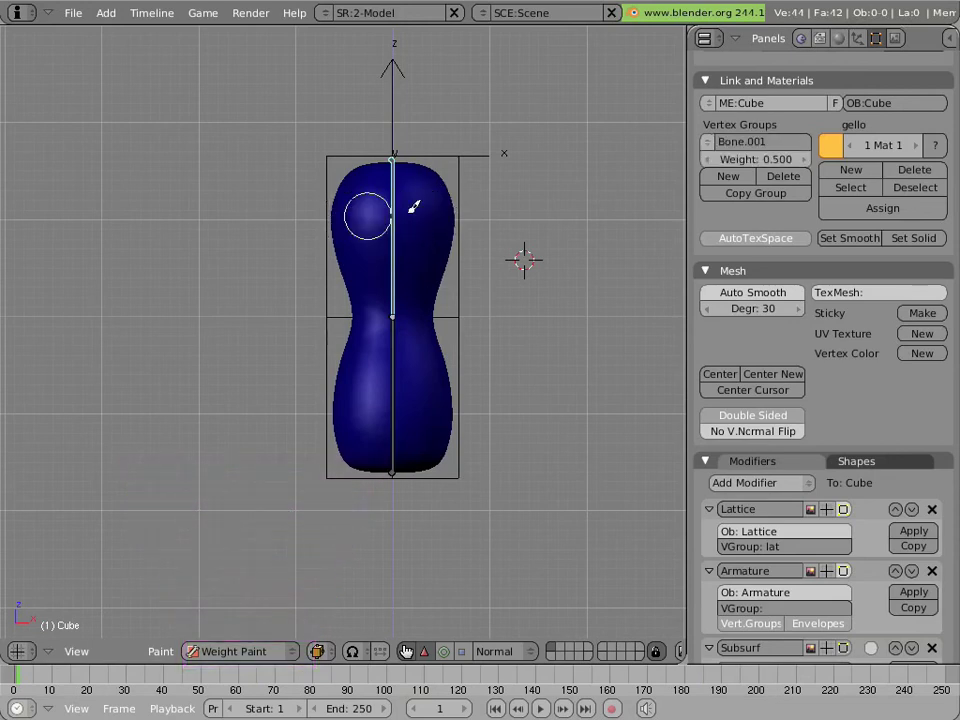
Step: Set brush weight to 1.000 with Mix blending and paint across the Cube's top
{"action": "left_click_drag", "start_coordinate": [740, 163], "coordinate": [790, 163]}
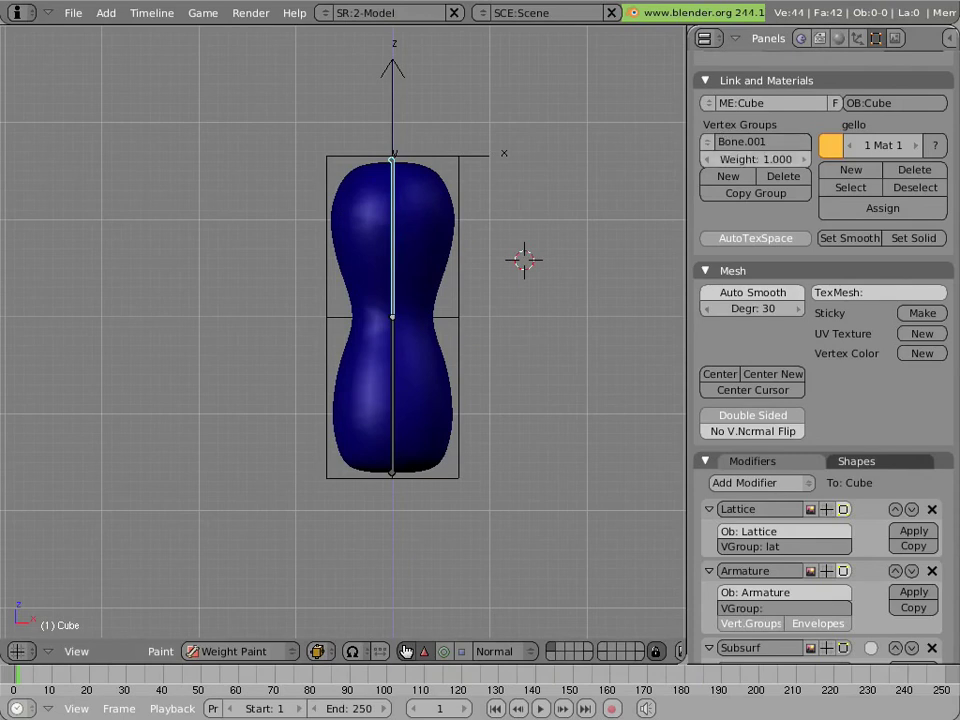
{"action": "scroll", "coordinate": [911, 339], "scroll_direction": "up", "scroll_amount": 3}
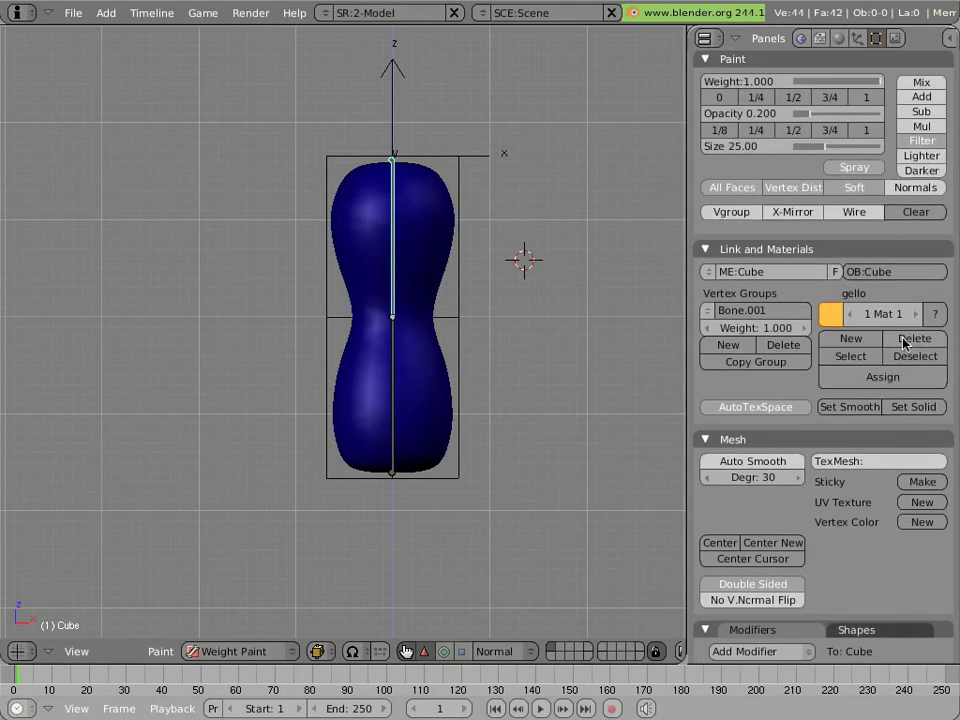
{"action": "scroll", "coordinate": [900, 332], "scroll_direction": "up", "scroll_amount": 3}
{"action": "left_click", "coordinate": [916, 197]}
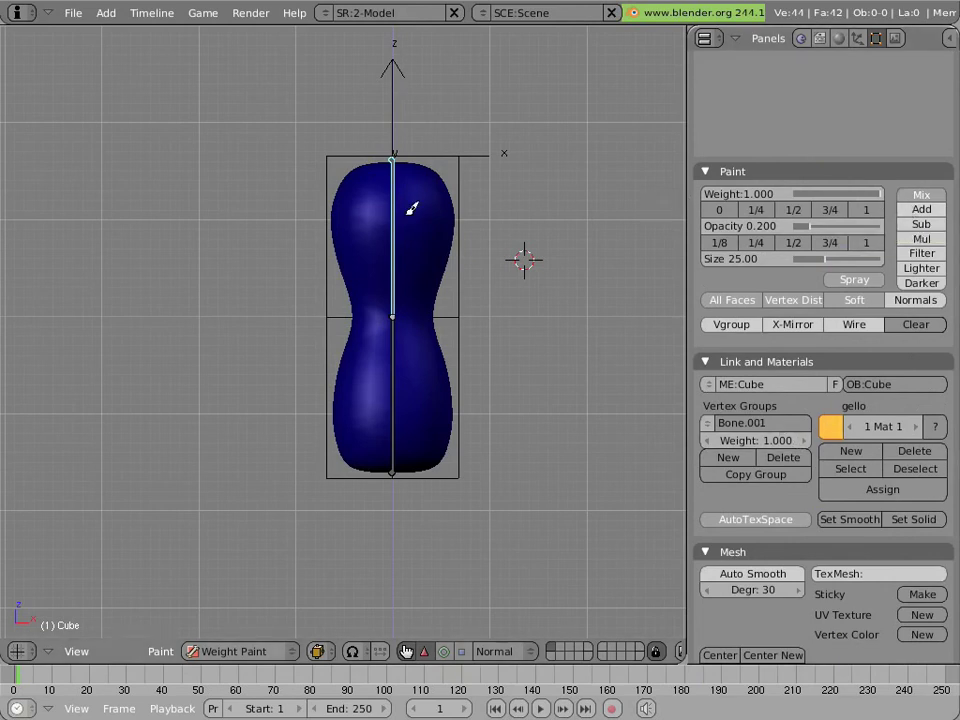
{"action": "mouse_move", "coordinate": [435, 204]}
{"action": "left_mouse_down"}
{"action": "mouse_move", "coordinate": [361, 186]}
{"action": "mouse_move", "coordinate": [420, 189]}
{"action": "left_mouse_up"}
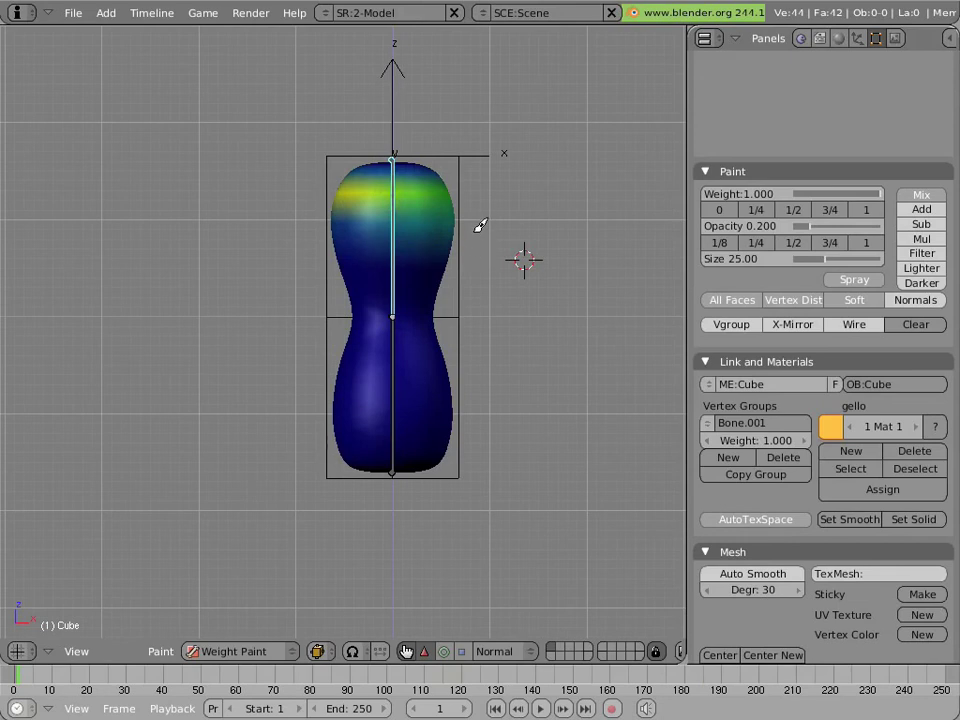
Step: Apply bone envelopes to vertex groups, then subtract the green weight band at the waist
{"action": "key", "text": "w"}
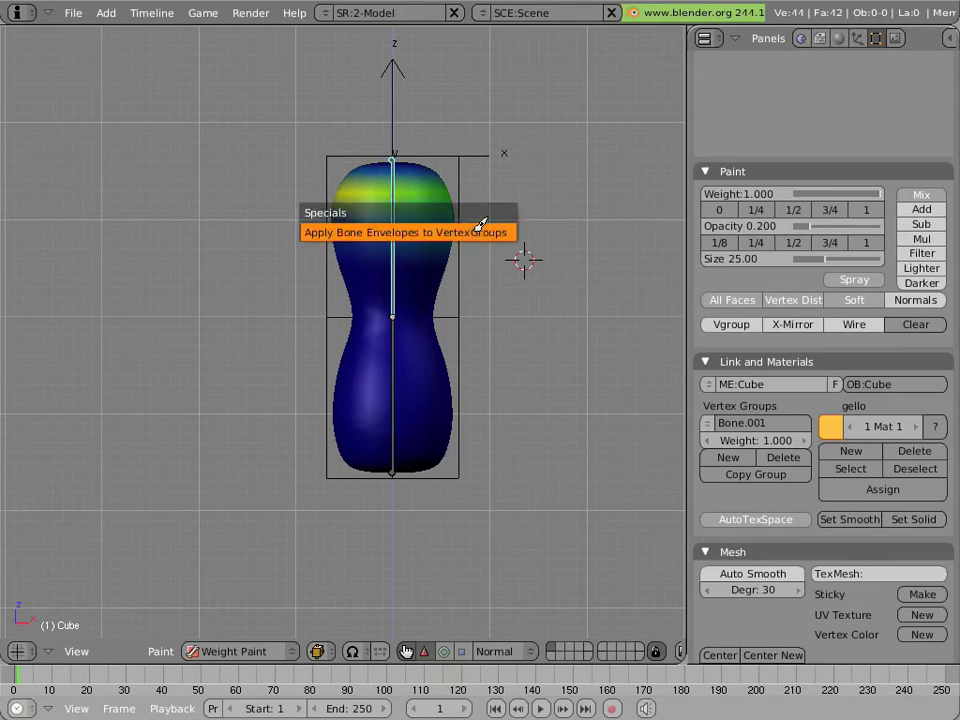
{"action": "left_click", "coordinate": [481, 224]}
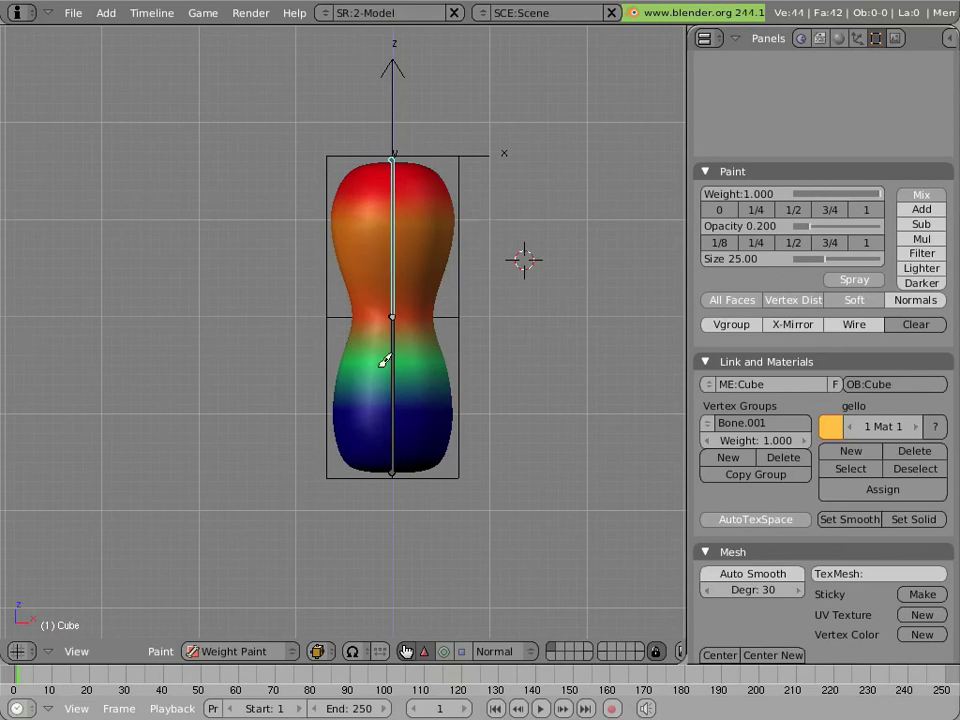
{"action": "key", "text": "ctrl+z"}
{"action": "key", "text": "w"}
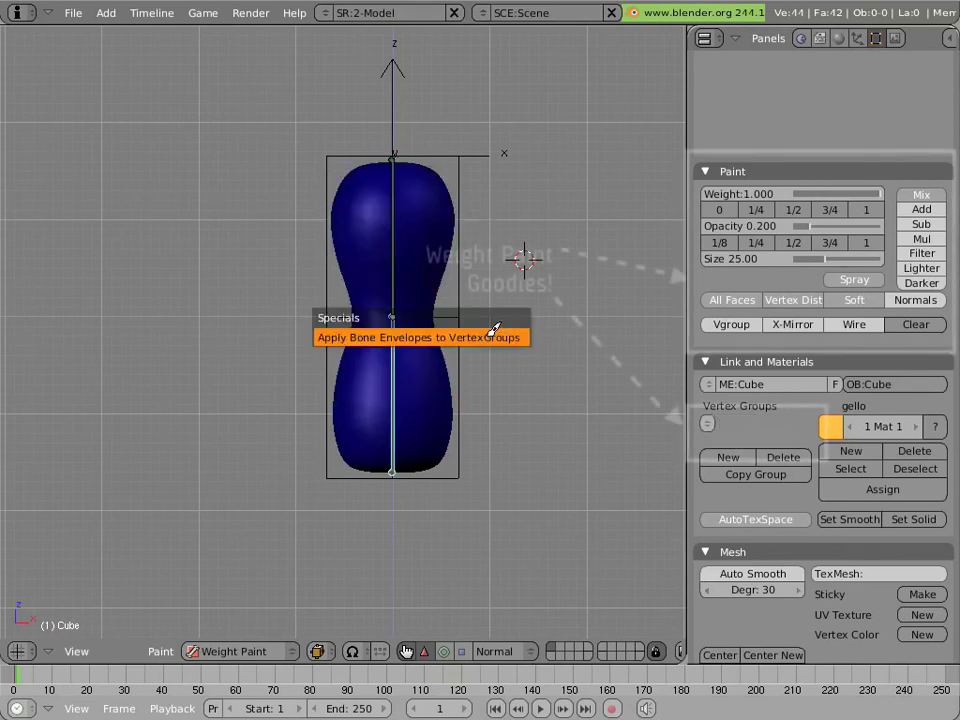
{"action": "left_click", "coordinate": [493, 330]}
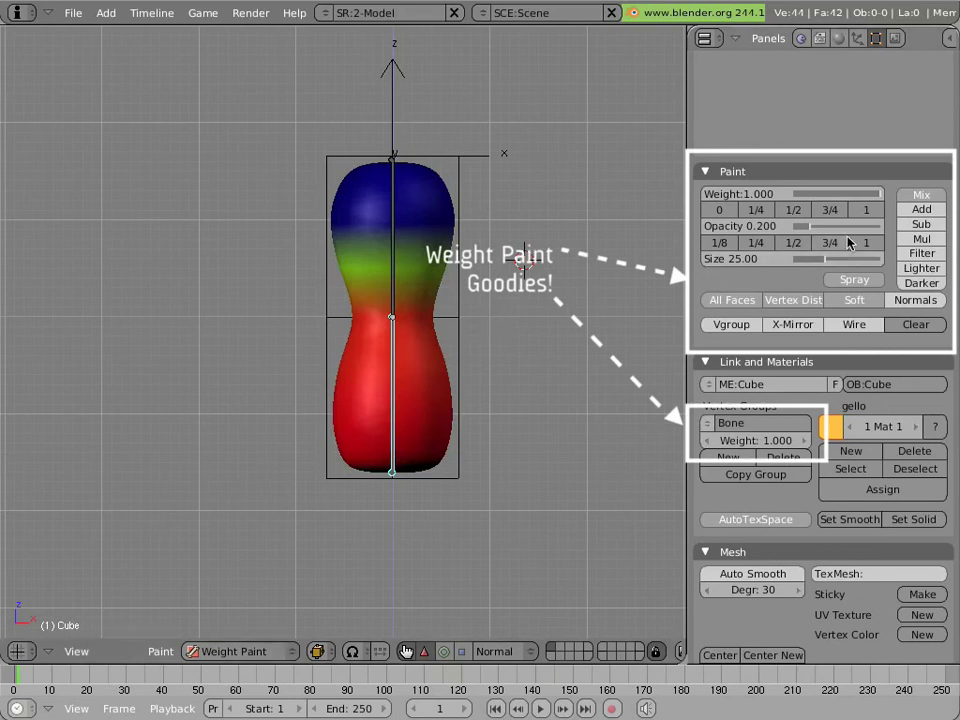
{"action": "left_click", "coordinate": [920, 225]}
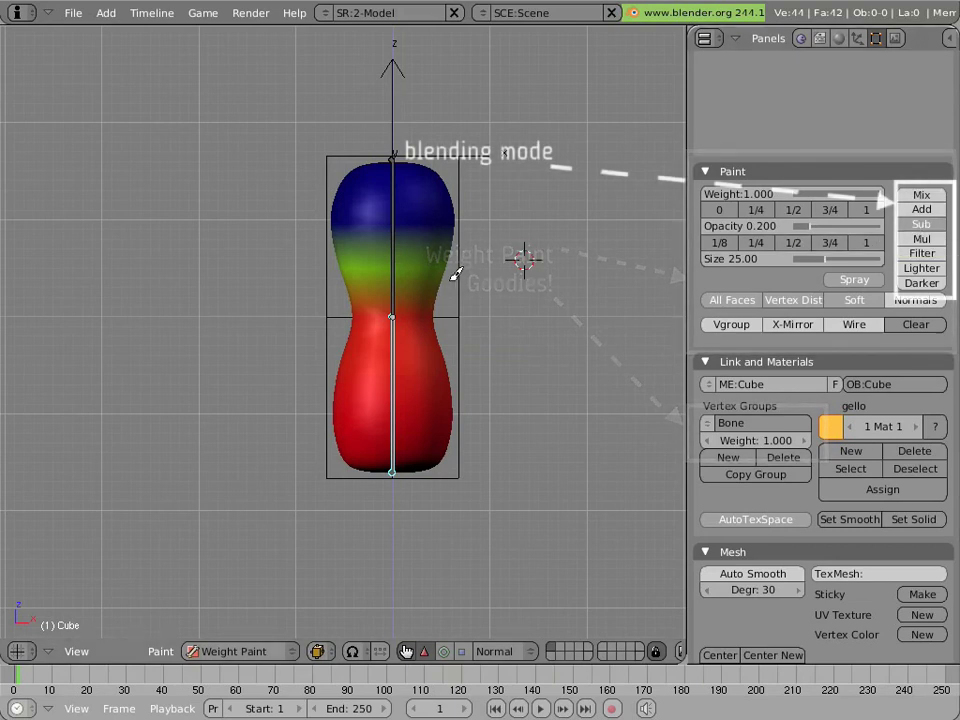
{"action": "left_click_drag", "start_coordinate": [396, 253], "coordinate": [369, 257]}
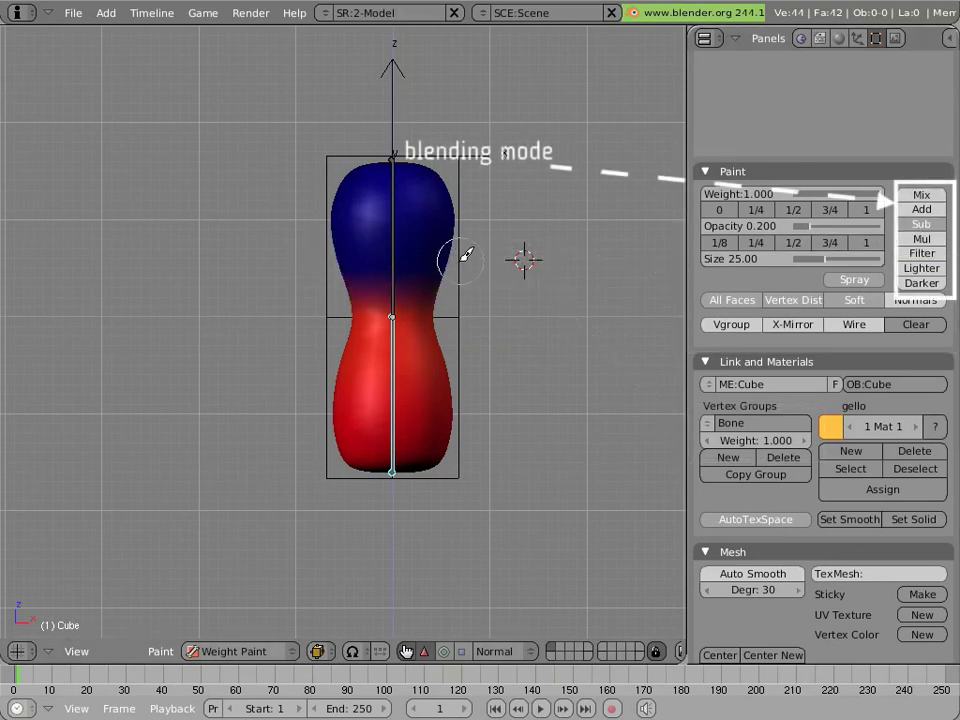
Step: Make Bone.001's group active and paint its weight off the lower half, checking from several angles
{"action": "left_click_drag", "start_coordinate": [465, 256], "coordinate": [447, 258]}
{"action": "middle_click_drag", "start_coordinate": [272, 275], "coordinate": [382, 226]}
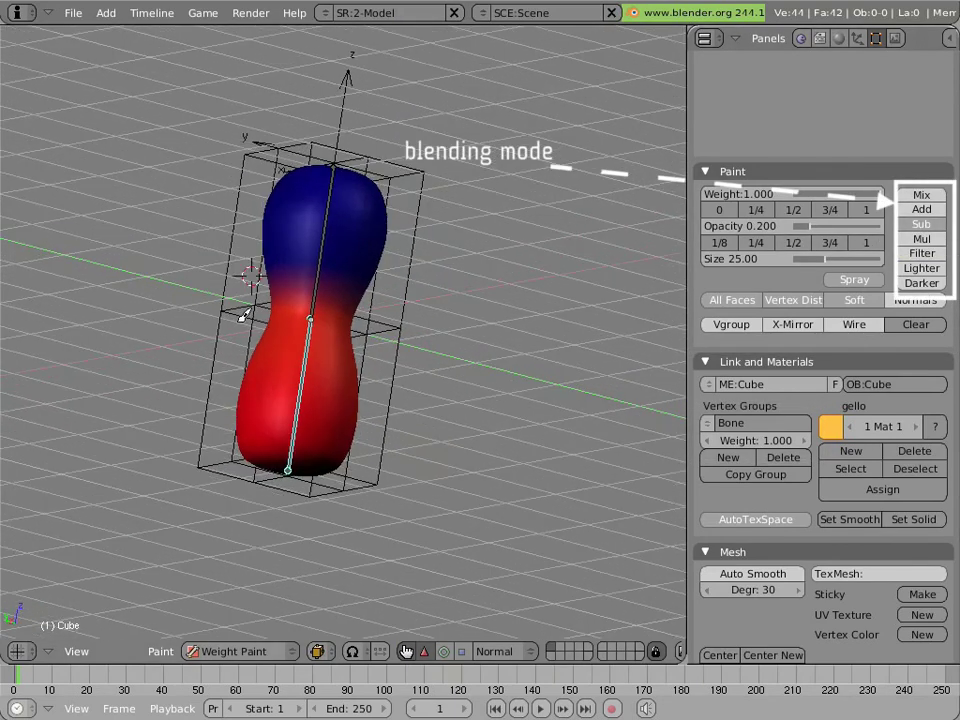
{"action": "middle_click_drag", "start_coordinate": [175, 214], "coordinate": [330, 325]}
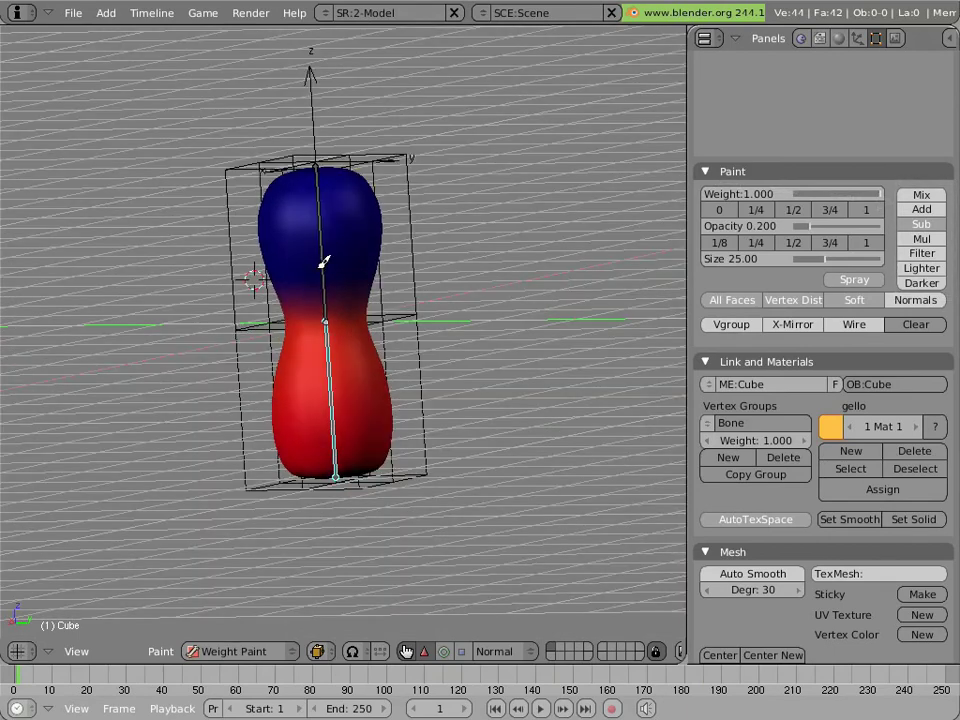
{"action": "right_click", "coordinate": [324, 262]}
{"action": "mouse_move", "coordinate": [369, 364]}
{"action": "left_mouse_down"}
{"action": "mouse_move", "coordinate": [306, 375]}
{"action": "mouse_move", "coordinate": [397, 360]}
{"action": "left_mouse_up"}
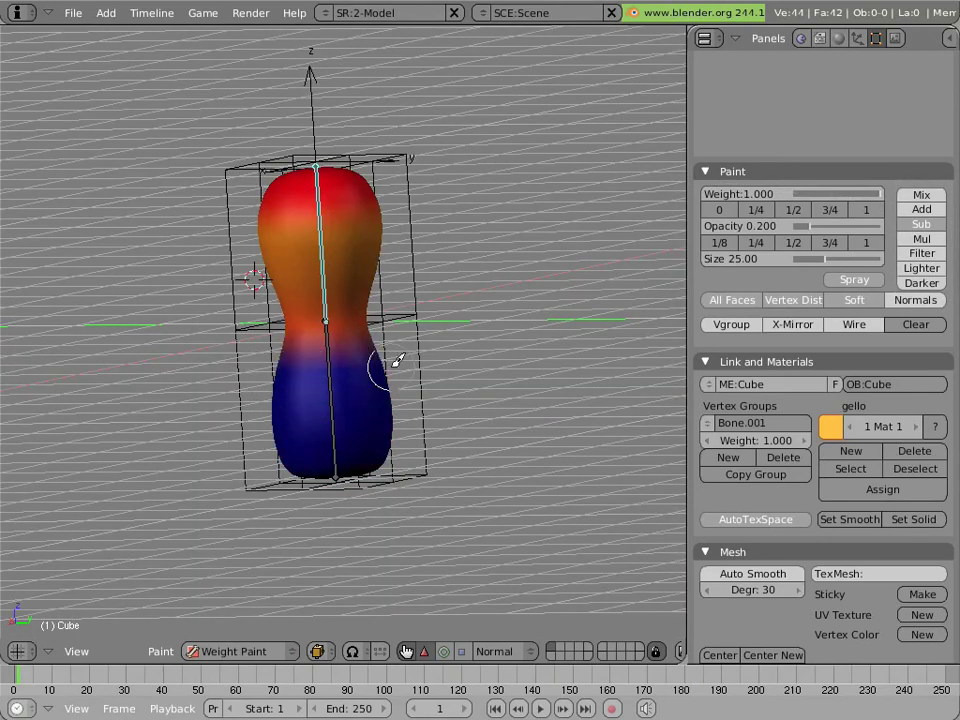
{"action": "mouse_move", "coordinate": [461, 332]}
{"action": "middle_mouse_down"}
{"action": "mouse_move", "coordinate": [240, 360]}
{"action": "mouse_move", "coordinate": [339, 369]}
{"action": "middle_mouse_up"}
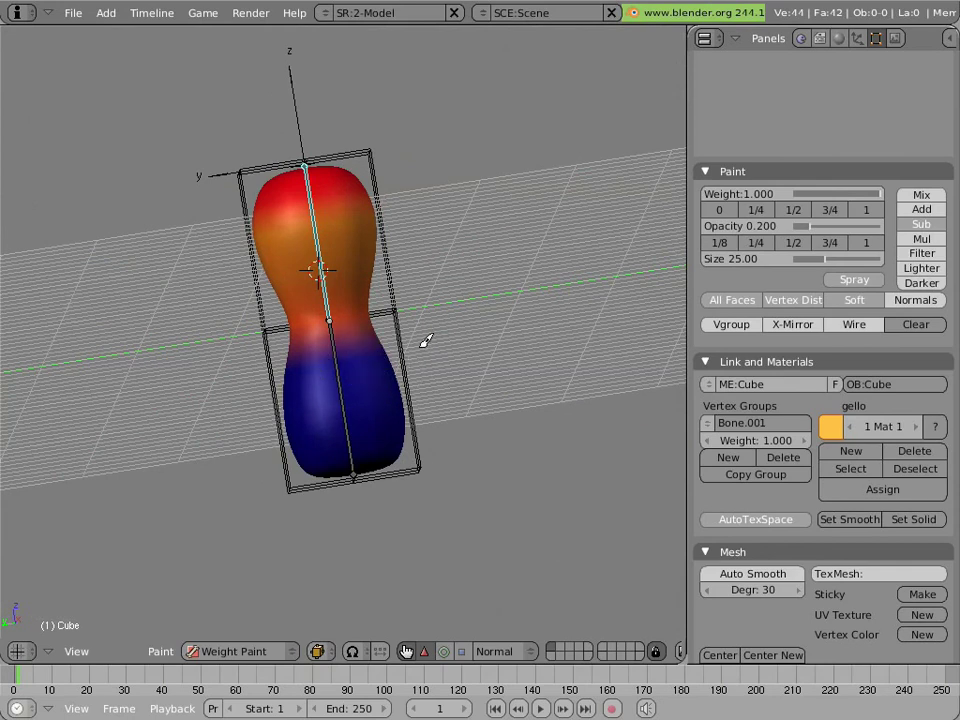
{"action": "key", "text": "KP_1"}
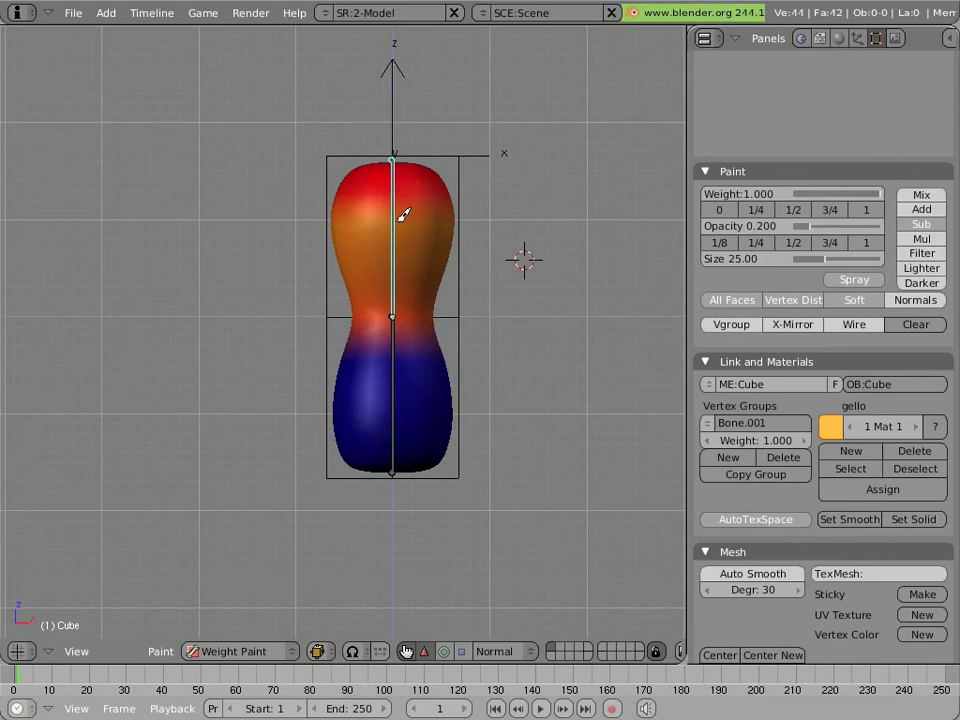
Step: Rotate Bone.001 to test deformation, then paint and subtract stray weight near the Cube's bottom
{"action": "key", "text": "r"}
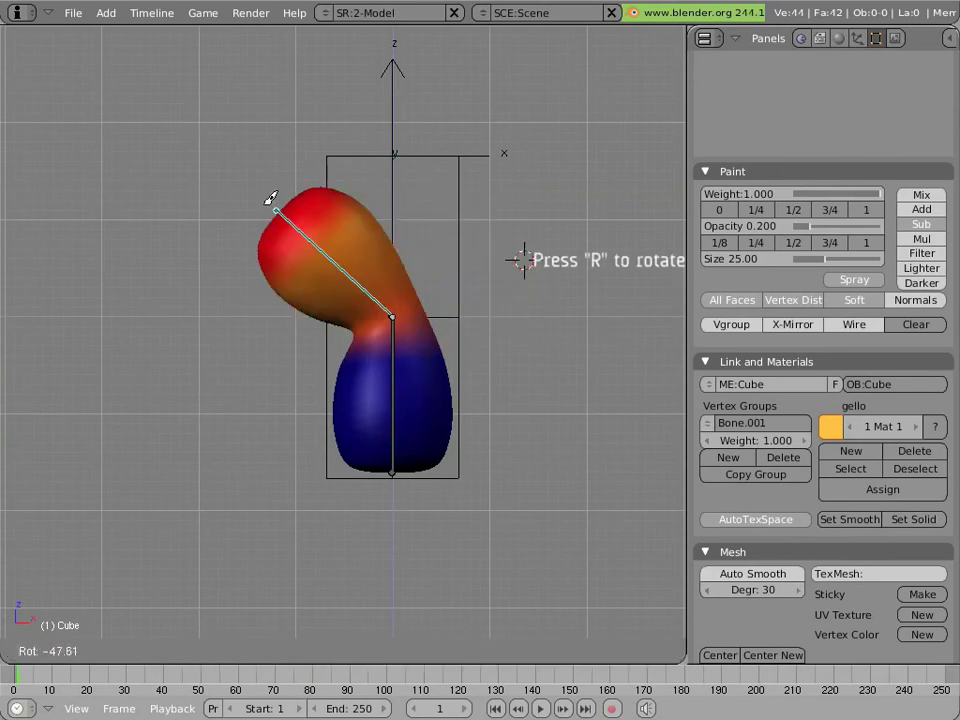
{"action": "left_click", "coordinate": [589, 274]}
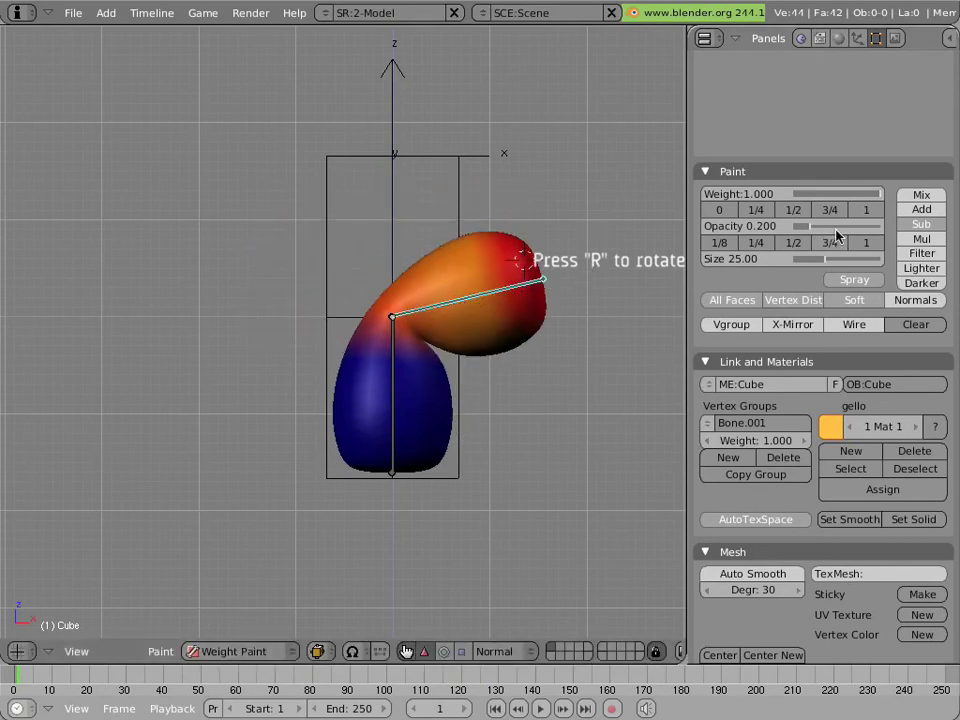
{"action": "left_click", "coordinate": [918, 194]}
{"action": "left_click_drag", "start_coordinate": [395, 440], "coordinate": [437, 448]}
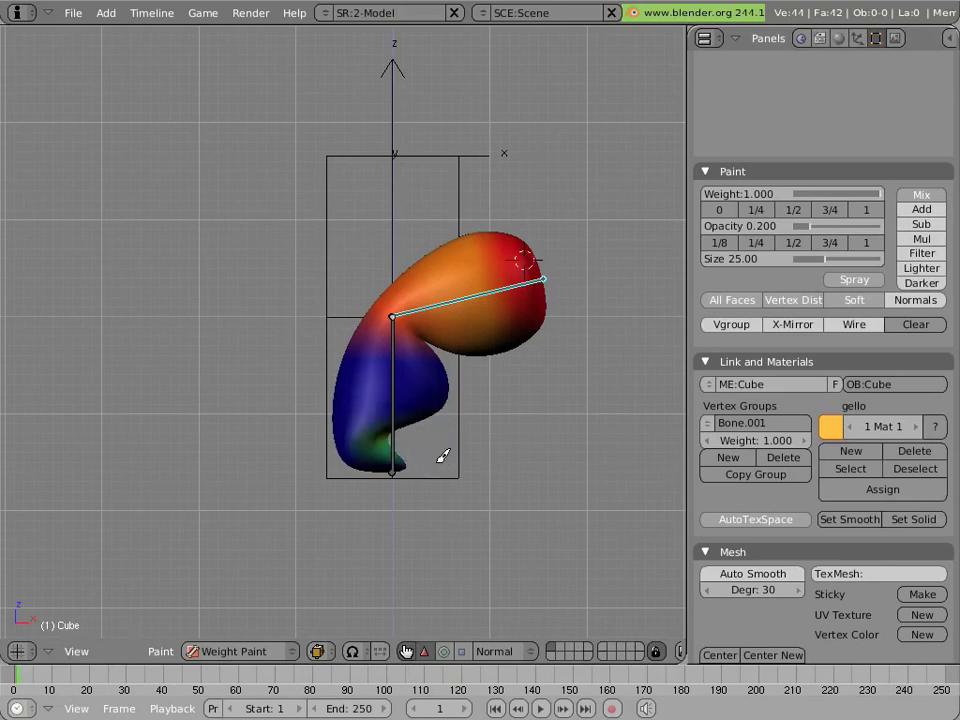
{"action": "left_click", "coordinate": [921, 224]}
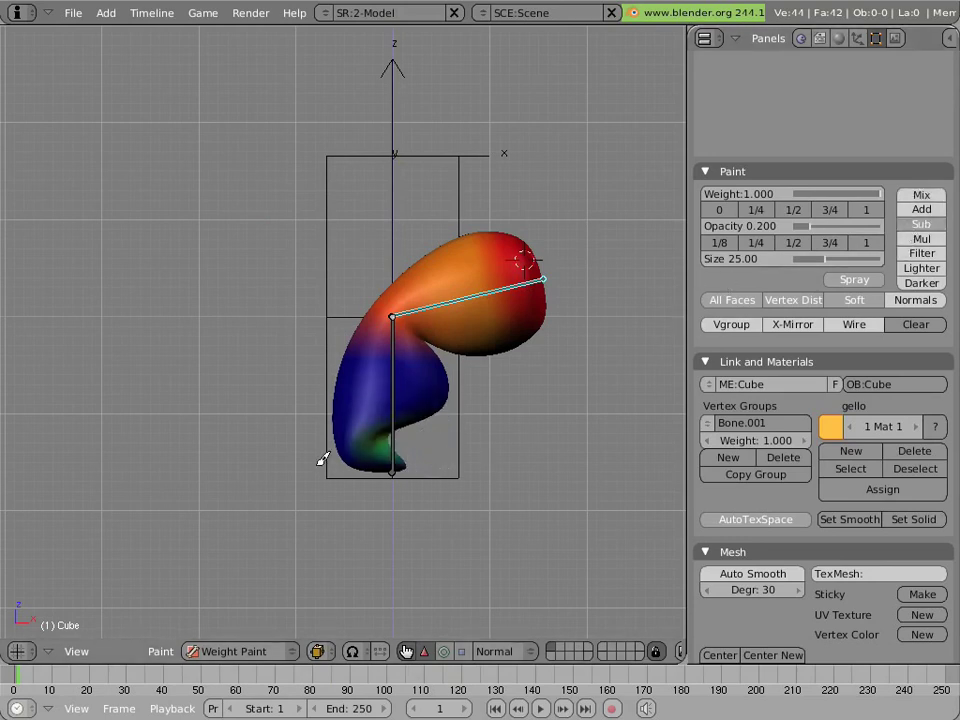
{"action": "mouse_move", "coordinate": [323, 459]}
{"action": "left_mouse_down"}
{"action": "mouse_move", "coordinate": [480, 429]}
{"action": "mouse_move", "coordinate": [348, 440]}
{"action": "left_mouse_up"}
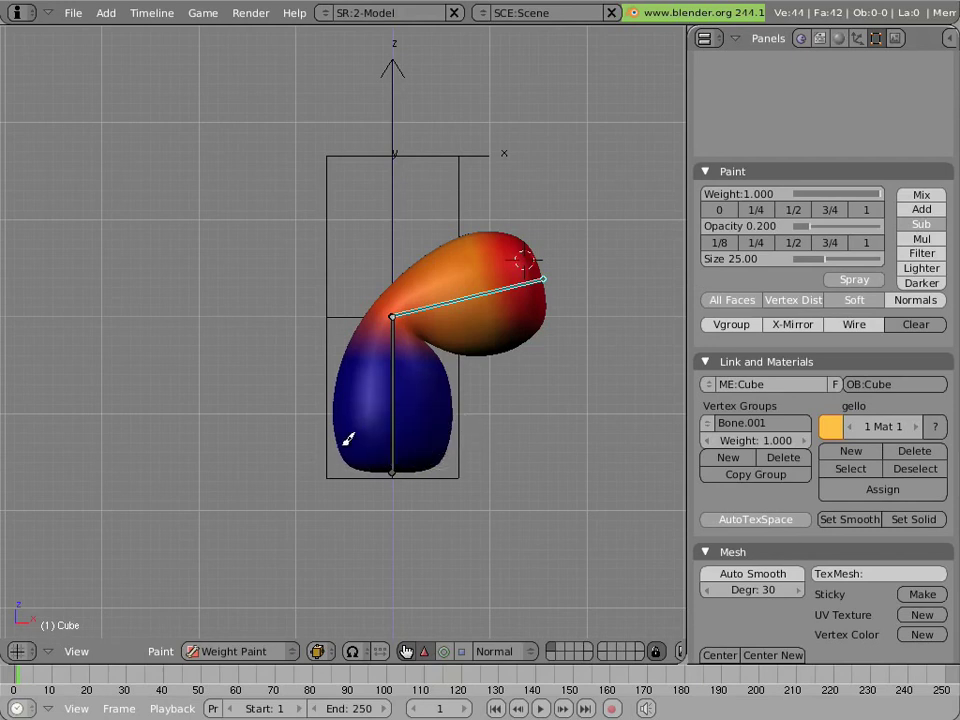
Step: Rotate the upper bone, then select the Cube to inspect its modifiers
{"action": "key", "text": "ctrl+Tab"}
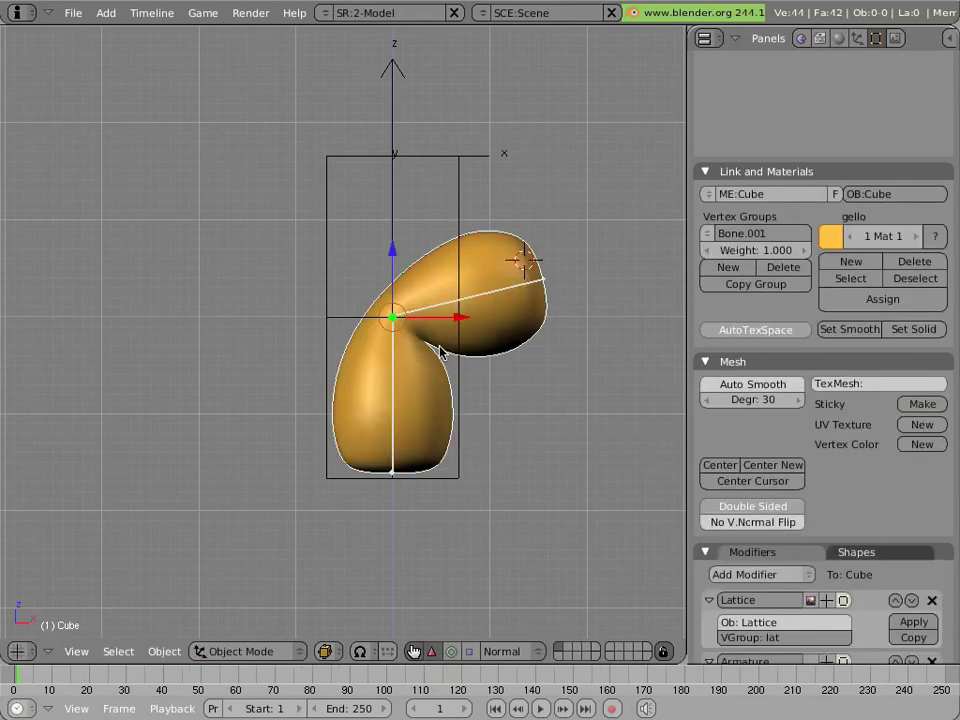
{"action": "right_click", "coordinate": [428, 305]}
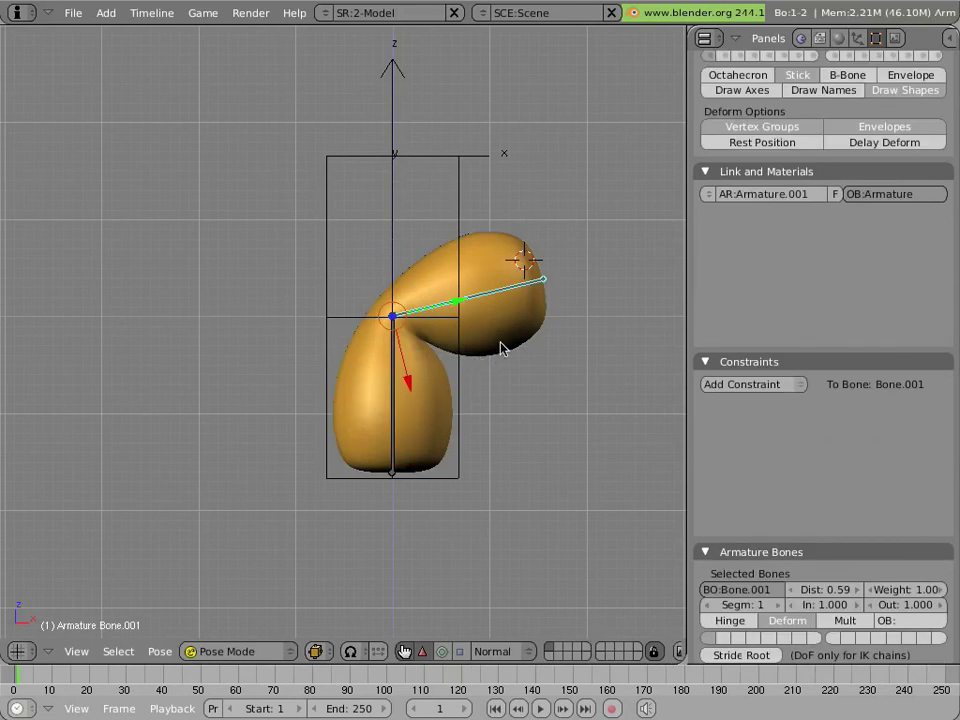
{"action": "key", "text": "r"}
{"action": "left_click", "coordinate": [561, 354]}
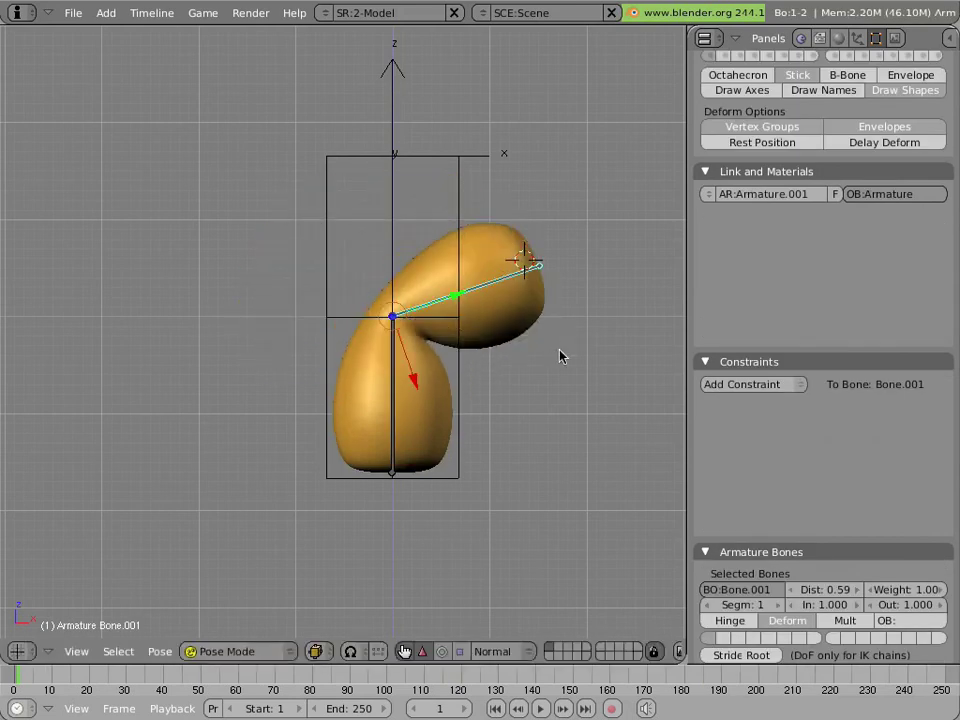
{"action": "right_click", "coordinate": [367, 380]}
{"action": "scroll", "coordinate": [800, 545], "scroll_direction": "down", "scroll_amount": 5}
{"action": "scroll", "coordinate": [814, 557], "scroll_direction": "down", "scroll_amount": 2}
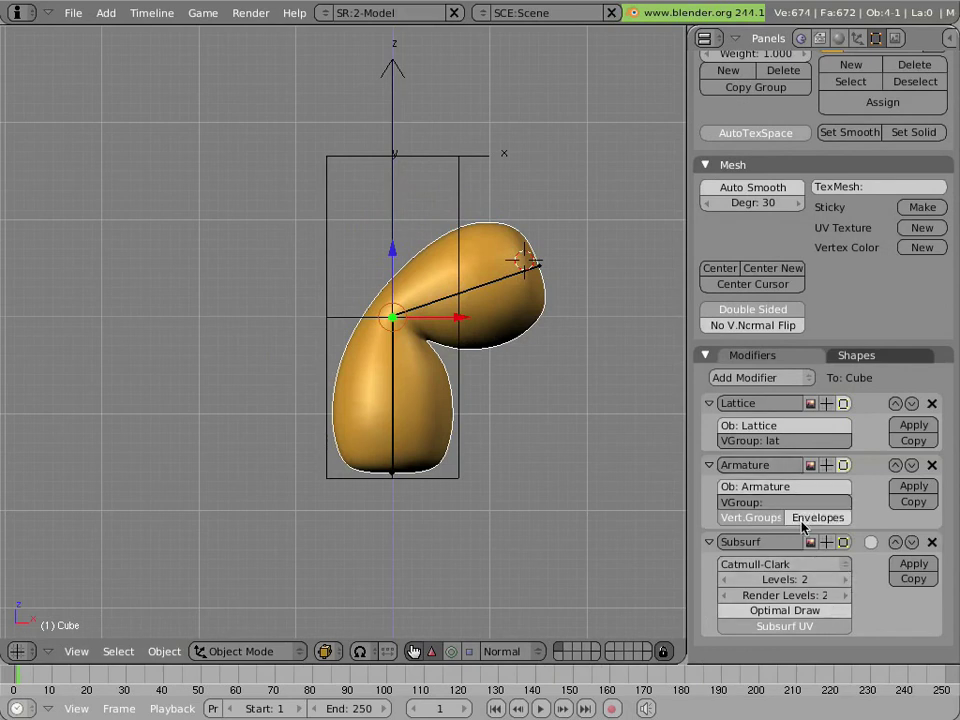
Step: Rotate both bones into a zigzag with the top pointing right, then select the Cube
{"action": "right_click", "coordinate": [502, 272]}
{"action": "key", "text": "r"}
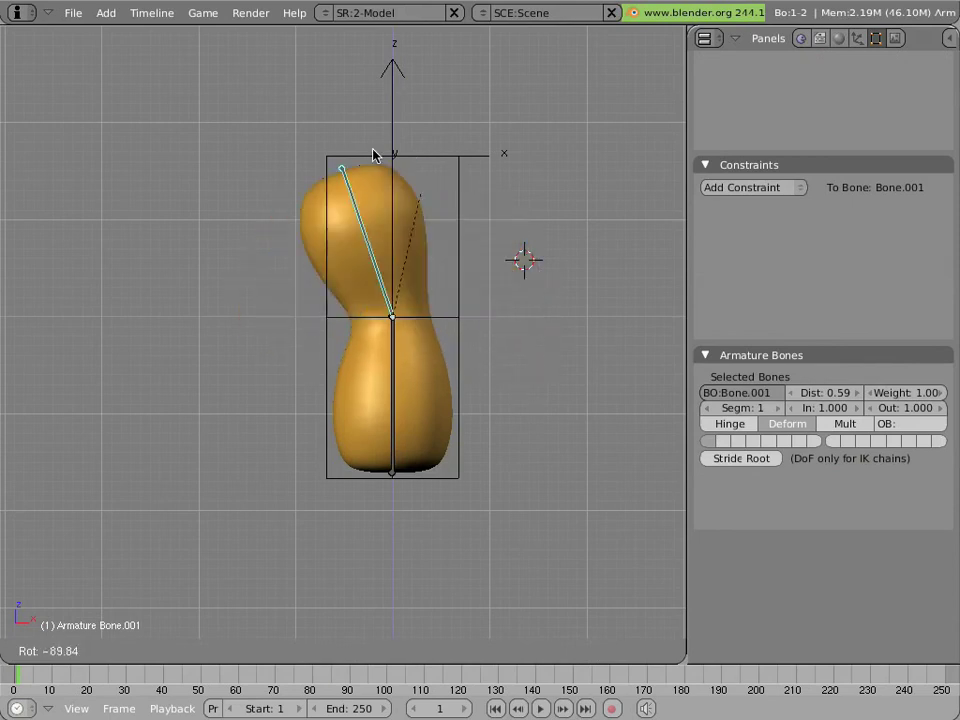
{"action": "left_click", "coordinate": [296, 182]}
{"action": "right_click", "coordinate": [403, 379]}
{"action": "key", "text": "r"}
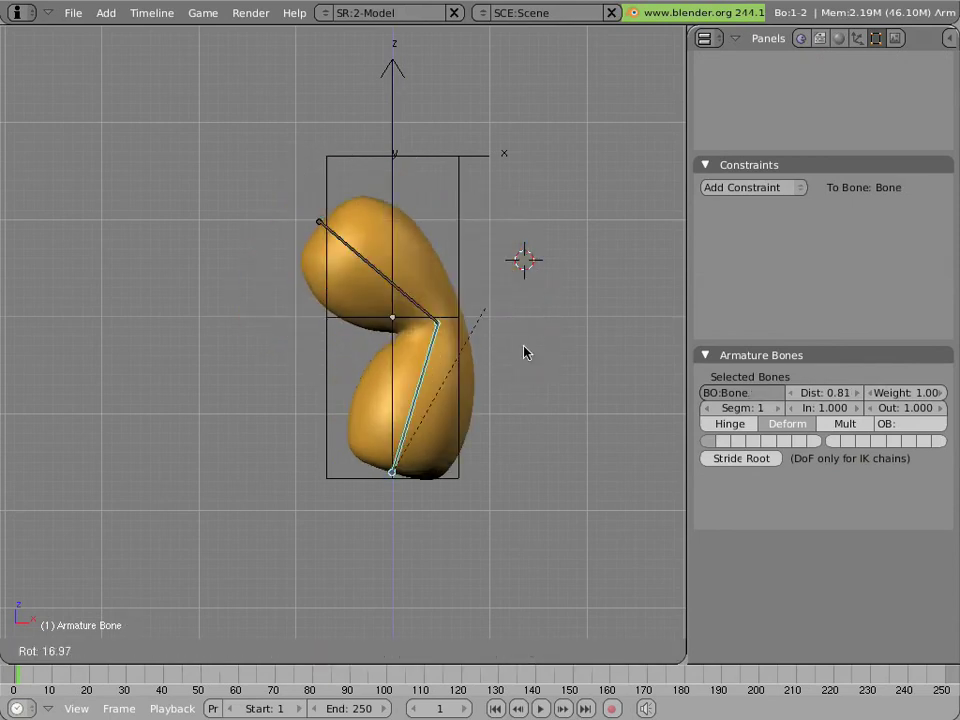
{"action": "left_click", "coordinate": [476, 304]}
{"action": "right_click", "coordinate": [470, 297]}
{"action": "key", "text": "r"}
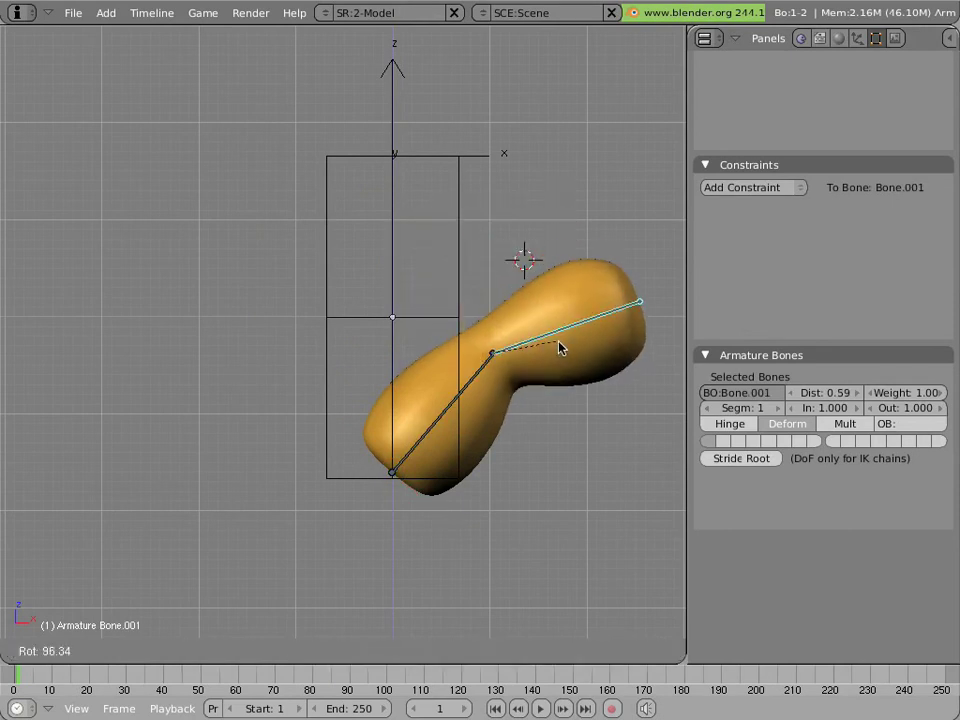
{"action": "left_click", "coordinate": [558, 348]}
{"action": "right_click", "coordinate": [527, 321]}
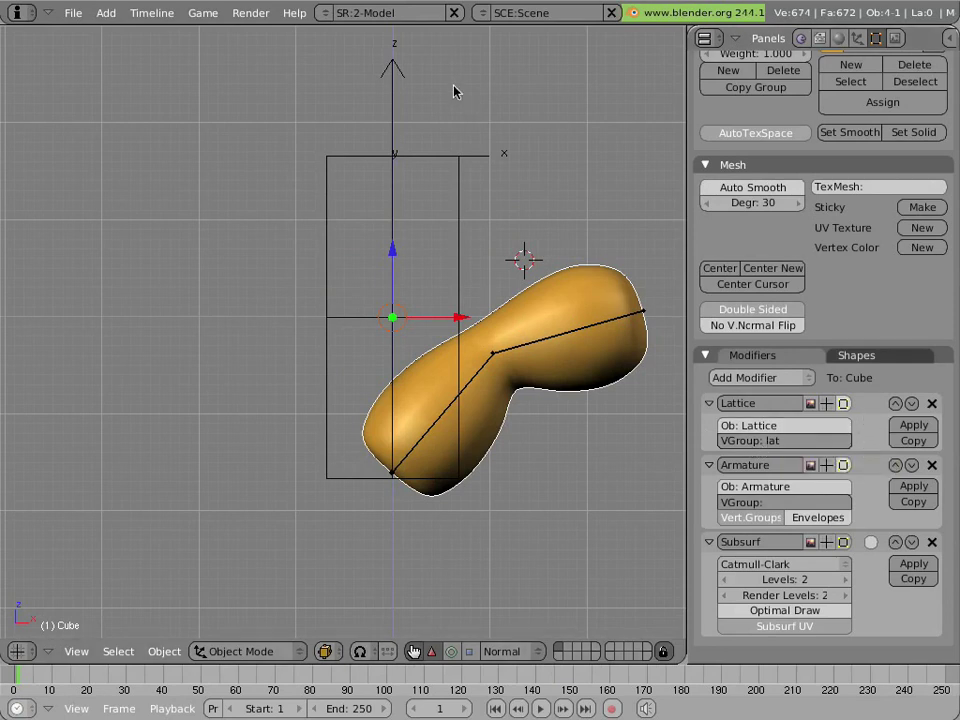
Step: Select the hook Empty and move it along Z so the Lattice reshapes the bent Cube's upper end
{"action": "right_click", "coordinate": [400, 110]}
{"action": "mouse_move", "coordinate": [398, 100]}
{"action": "left_mouse_down"}
{"action": "mouse_move", "coordinate": [399, 144]}
{"action": "mouse_move", "coordinate": [405, 58]}
{"action": "mouse_move", "coordinate": [405, 159]}
{"action": "mouse_move", "coordinate": [414, 34]}
{"action": "mouse_move", "coordinate": [413, 178]}
{"action": "mouse_move", "coordinate": [414, 41]}
{"action": "mouse_move", "coordinate": [409, 163]}
{"action": "mouse_move", "coordinate": [407, 58]}
{"action": "mouse_move", "coordinate": [401, 146]}
{"action": "mouse_move", "coordinate": [396, 30]}
{"action": "mouse_move", "coordinate": [390, 156]}
{"action": "mouse_move", "coordinate": [398, 64]}
{"action": "mouse_move", "coordinate": [401, 171]}
{"action": "mouse_move", "coordinate": [405, 9]}
{"action": "mouse_move", "coordinate": [405, 137]}
{"action": "mouse_move", "coordinate": [395, 152]}
{"action": "mouse_move", "coordinate": [395, 62]}
{"action": "mouse_move", "coordinate": [431, 30]}
{"action": "mouse_move", "coordinate": [369, 150]}
{"action": "mouse_move", "coordinate": [367, 118]}
{"action": "mouse_move", "coordinate": [420, 5]}
{"action": "mouse_move", "coordinate": [364, 30]}
{"action": "mouse_move", "coordinate": [283, 90]}
{"action": "mouse_move", "coordinate": [457, 25]}
{"action": "mouse_move", "coordinate": [240, 85]}
{"action": "mouse_move", "coordinate": [253, 47]}
{"action": "mouse_move", "coordinate": [315, 9]}
{"action": "mouse_move", "coordinate": [315, 107]}
{"action": "left_mouse_up"}
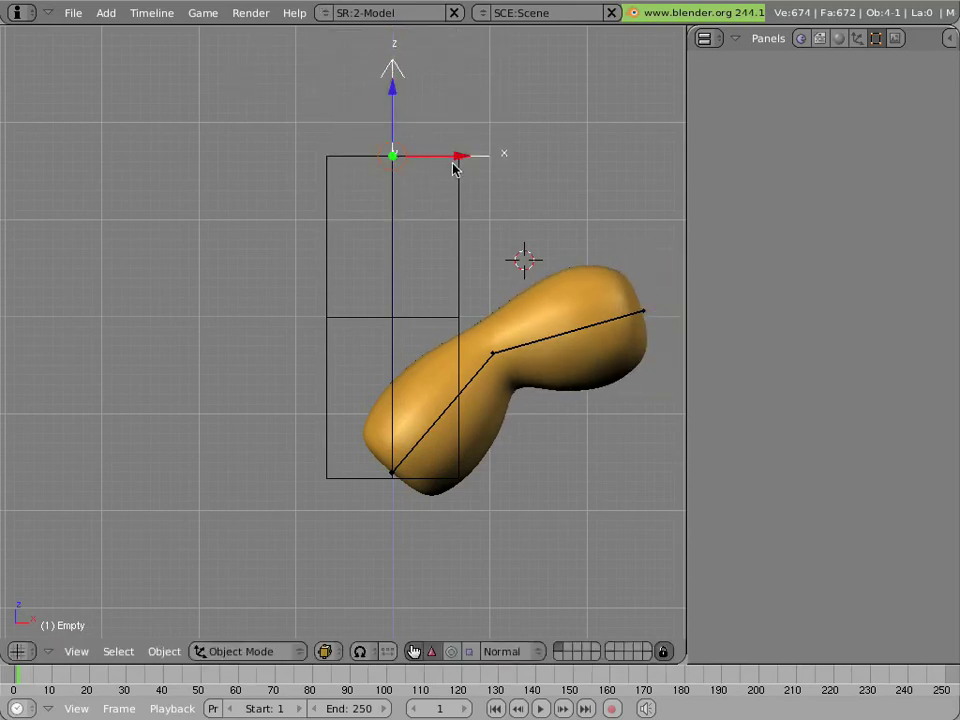